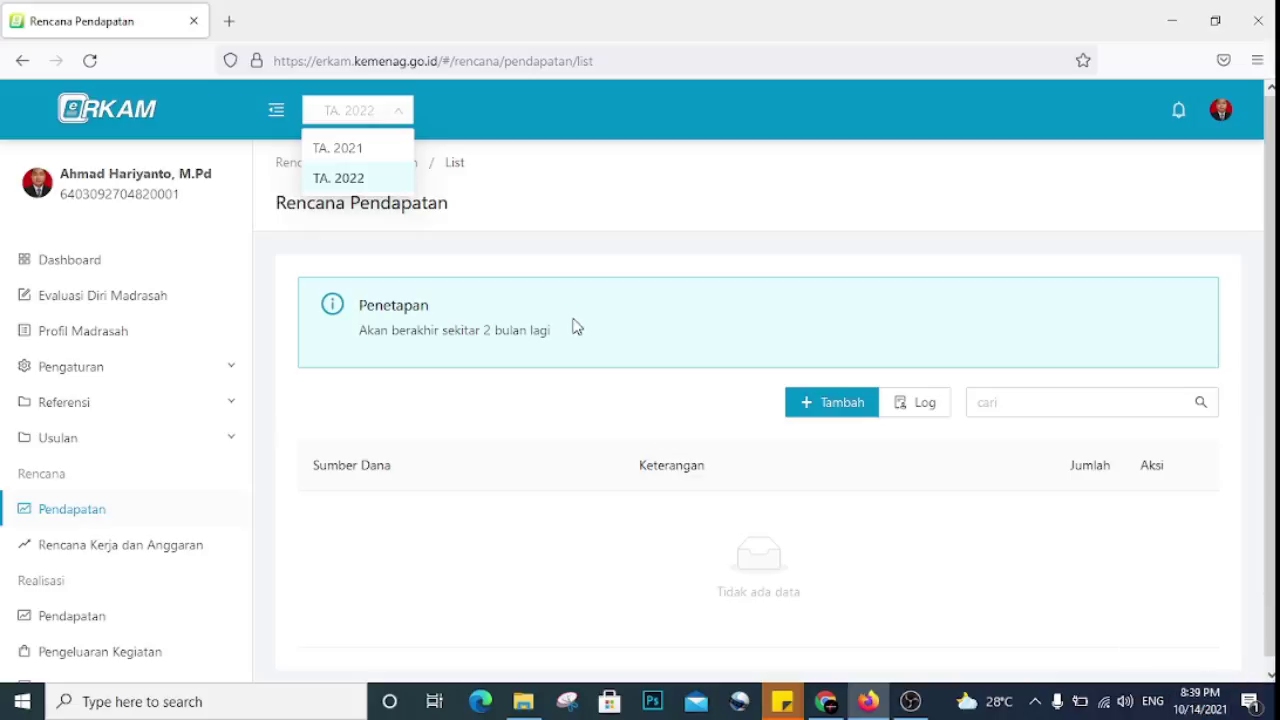
# - Select TA. 2022 as the budget year, and check the eRKAM dashboard open in Chrome
pyautogui.click(363, 180)
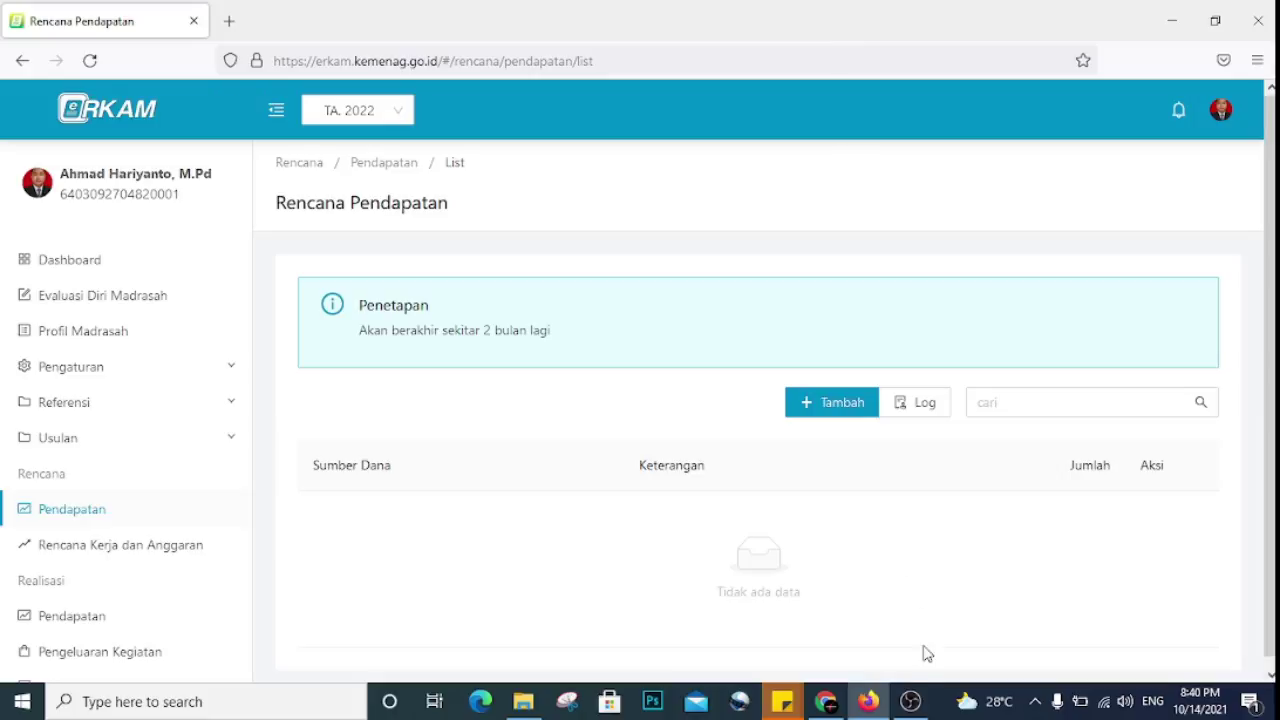
pyautogui.click(870, 702)
pyautogui.click(870, 702)
pyautogui.click(820, 705)
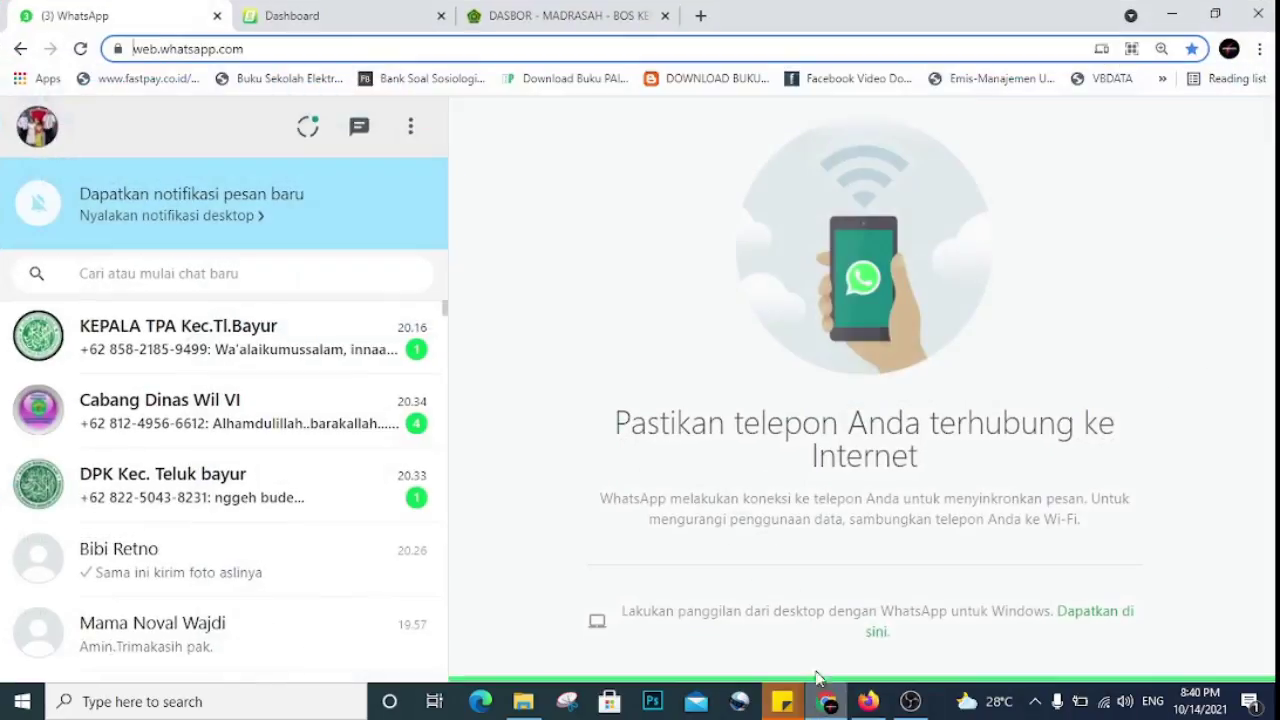
pyautogui.click(383, 22)
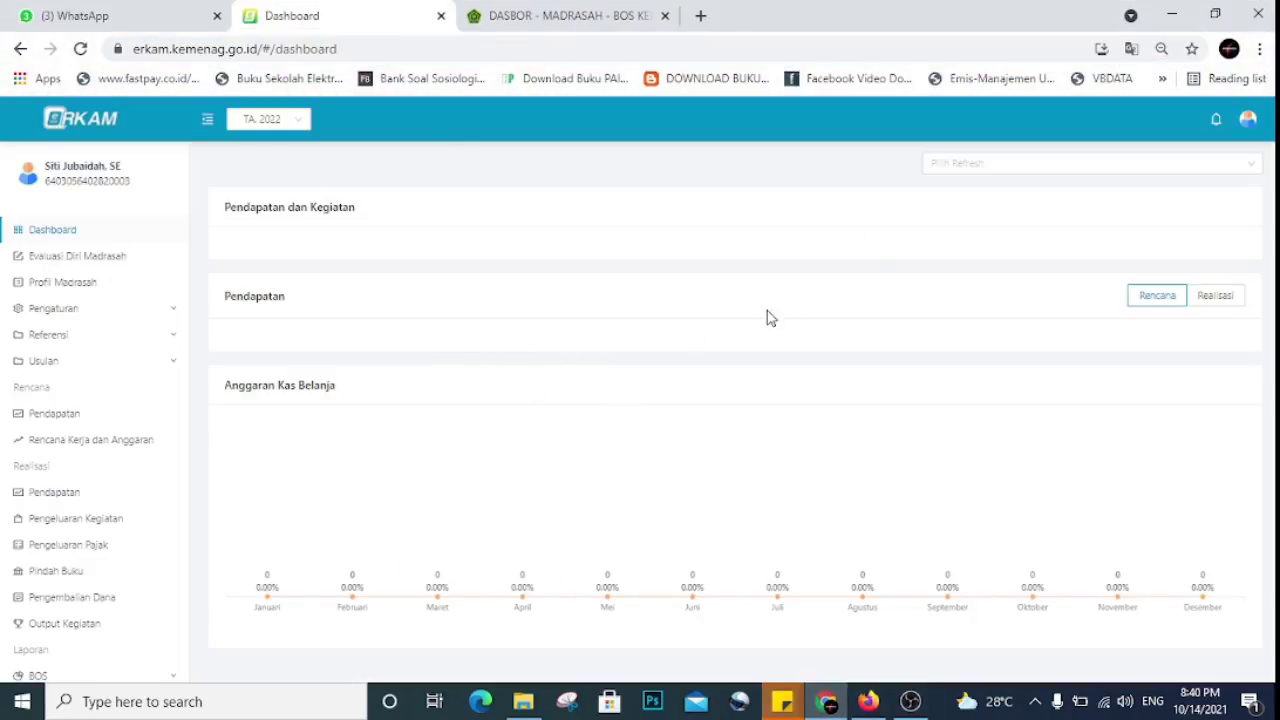
pyautogui.click(1170, 17)
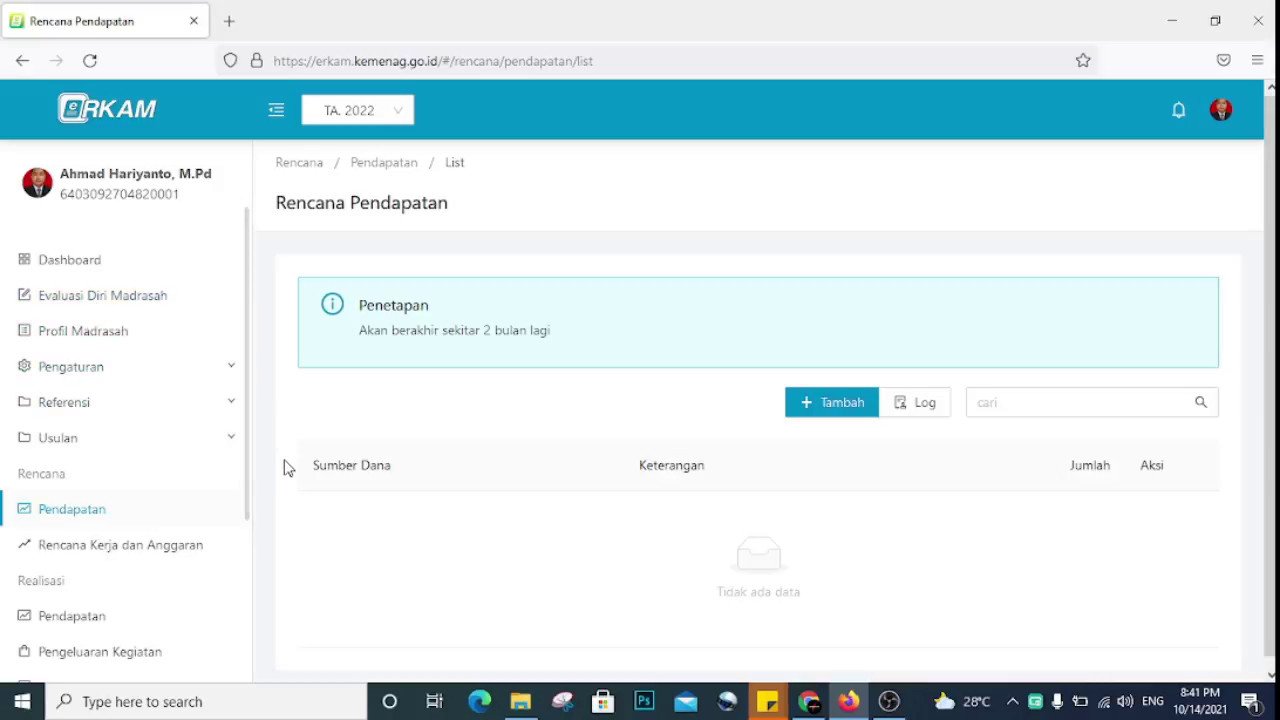
# - Reselect budget year TA. 2022 for the Rencana Pendapatan page
pyautogui.click(368, 121)
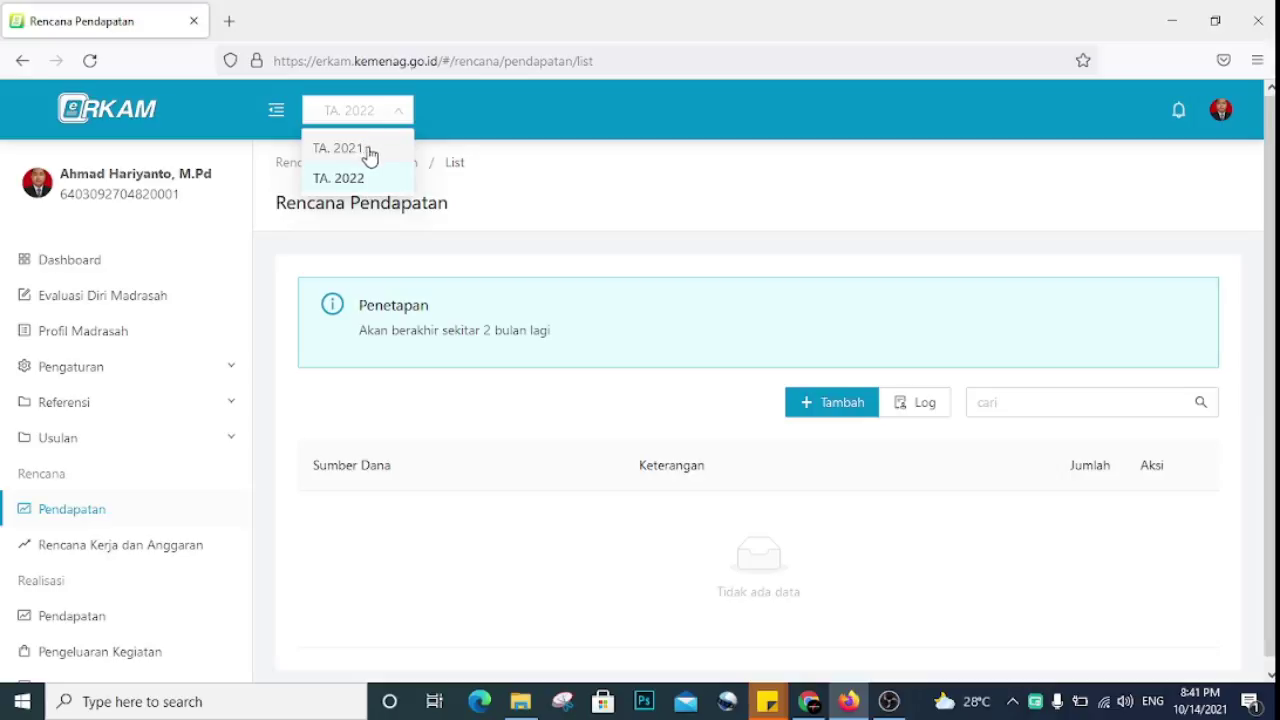
pyautogui.click(374, 184)
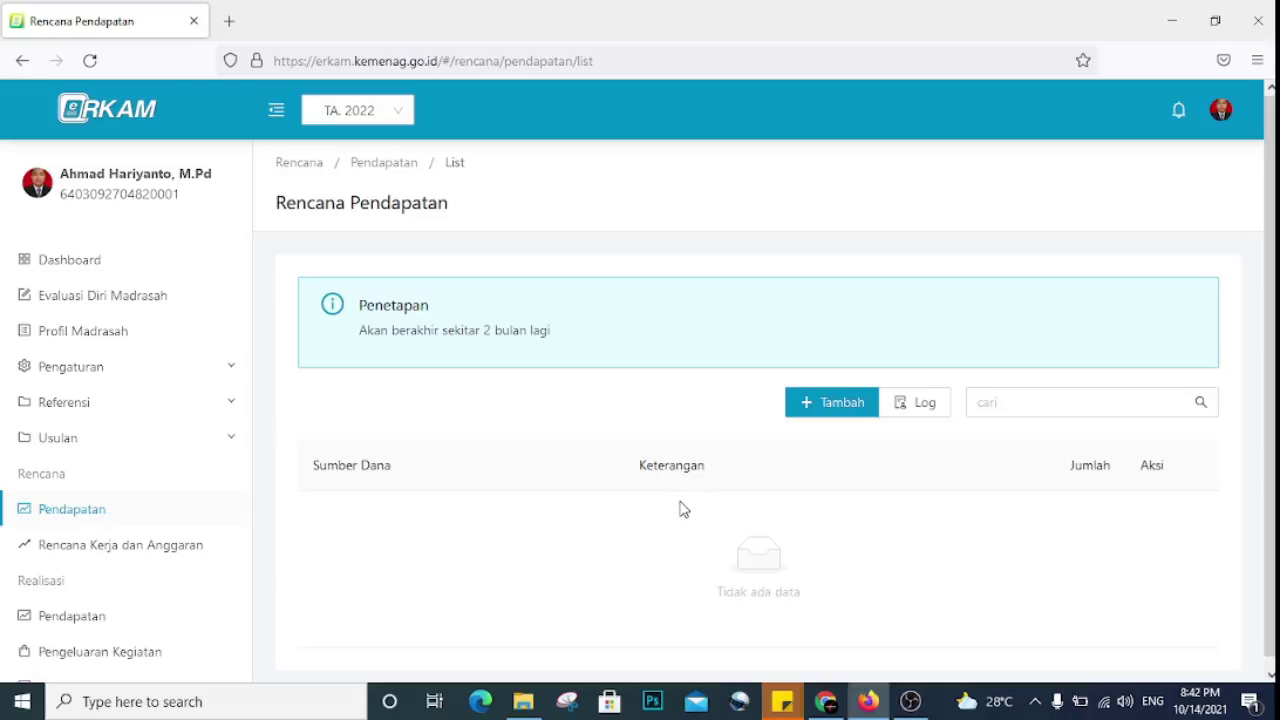
# - Switch to Chrome and examine the Estimasi Pagu BOS 2022 total allocation and stage disbursements on the BOS Kemenag dashboard
pyautogui.click(826, 701)
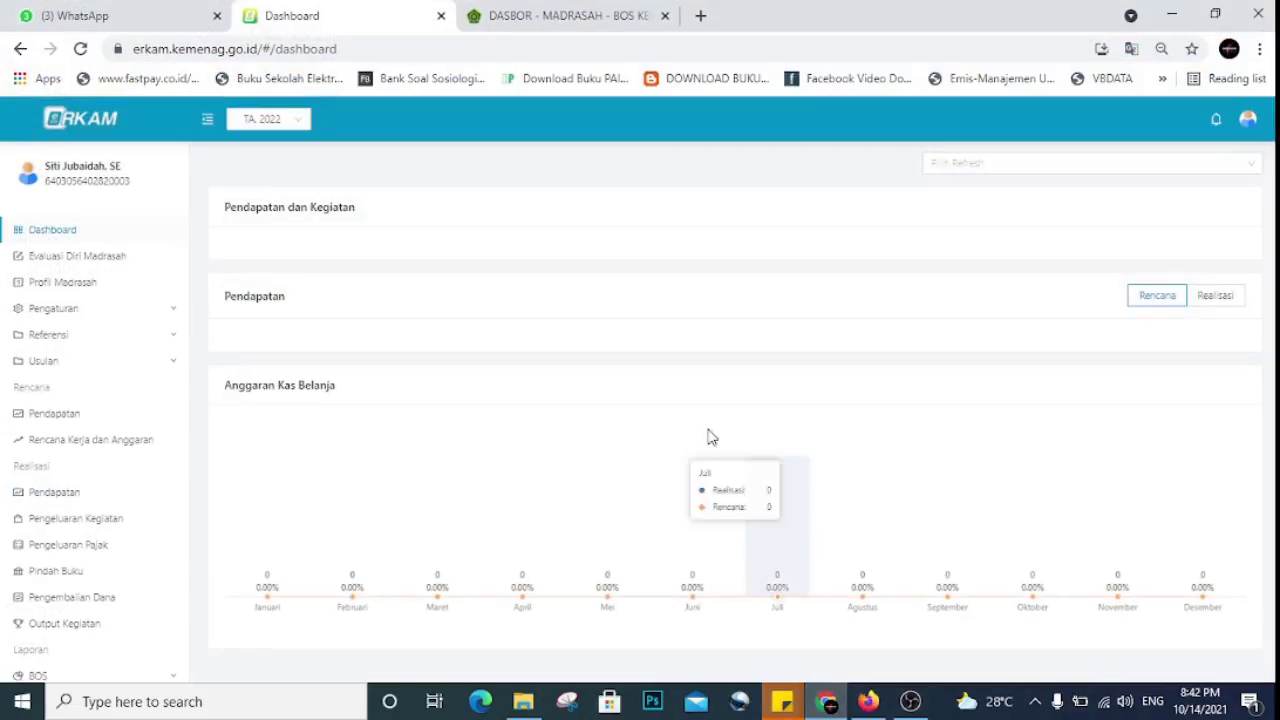
pyautogui.click(551, 20)
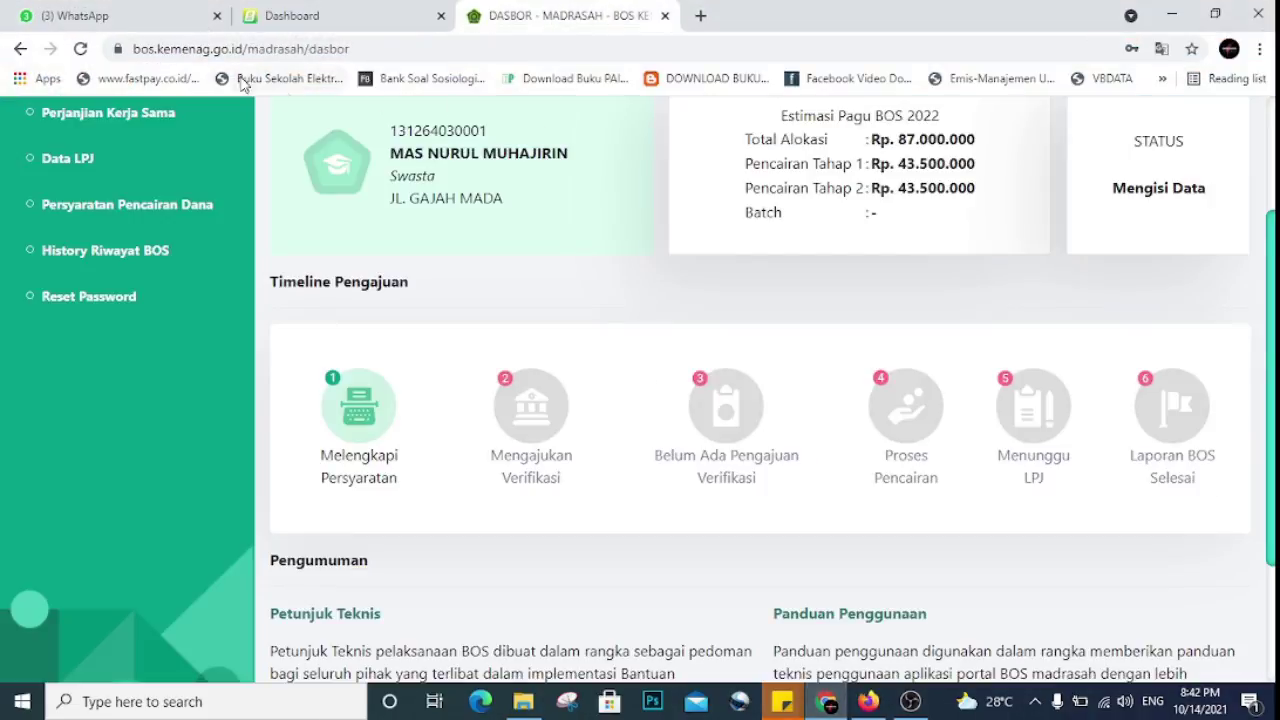
pyautogui.moveTo(133, 49); pyautogui.dragTo(250, 53)
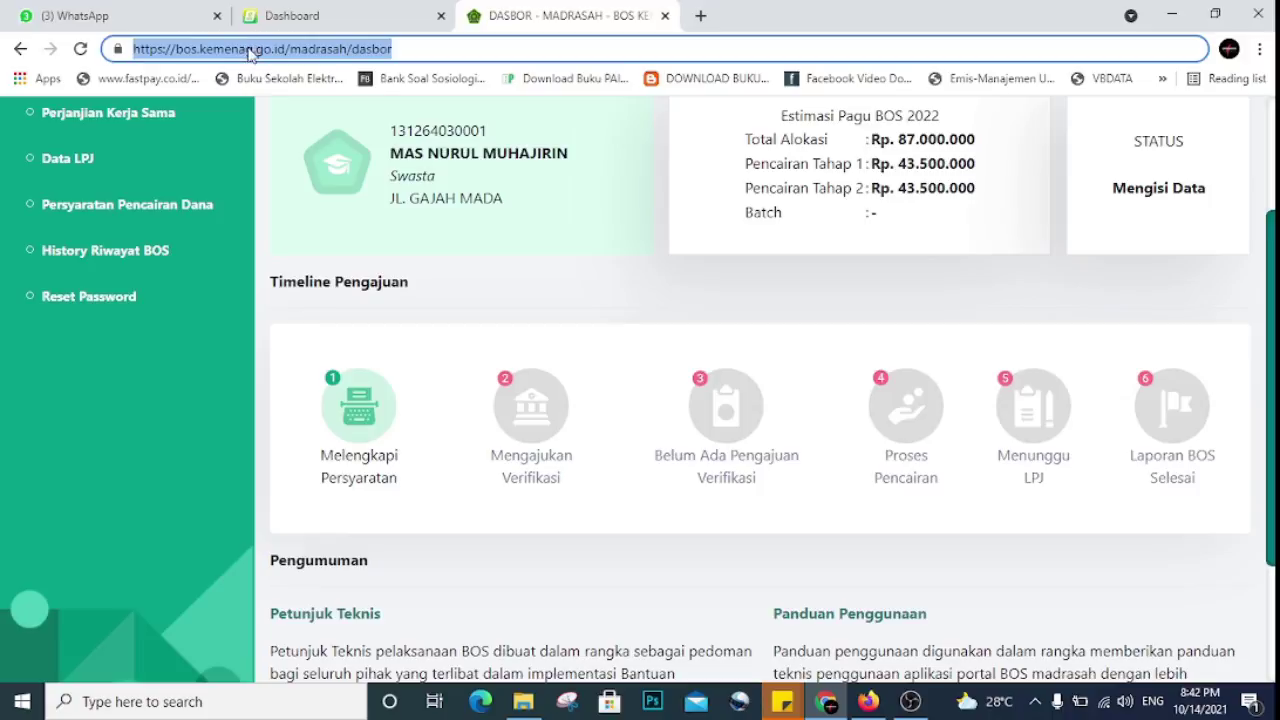
pyautogui.scroll(1, 694, 265)
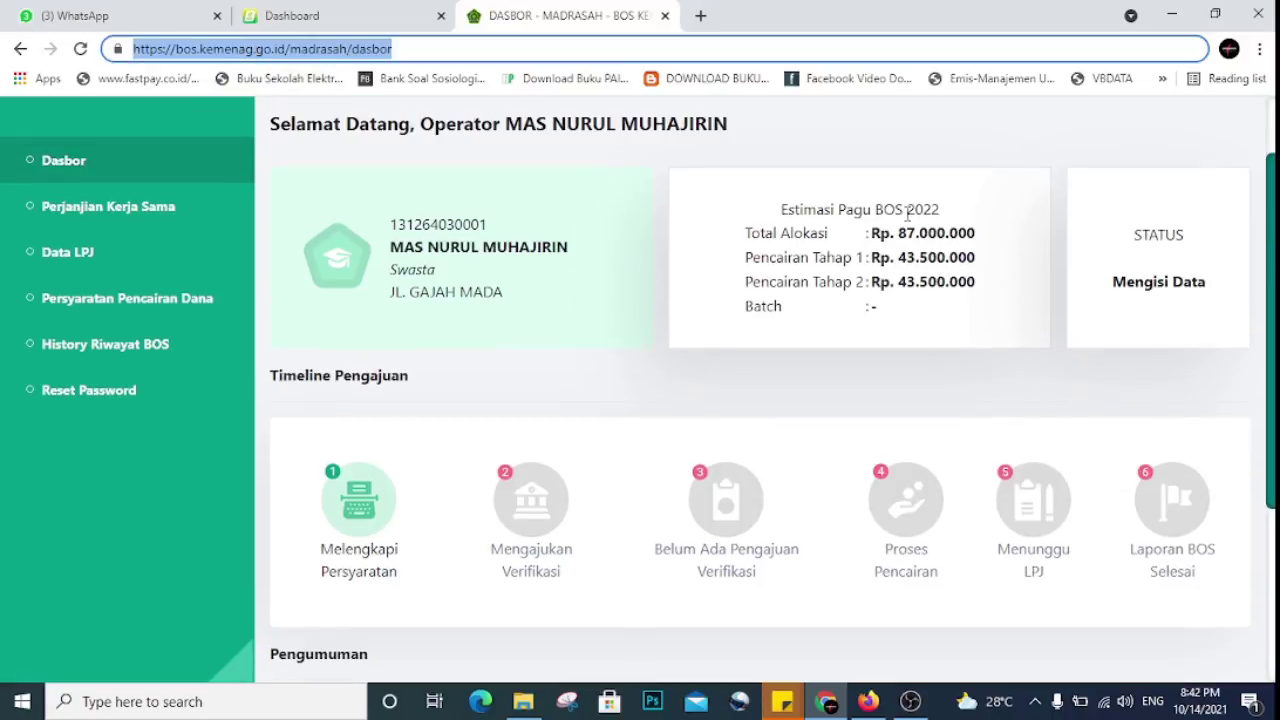
pyautogui.moveTo(780, 210); pyautogui.dragTo(973, 257)
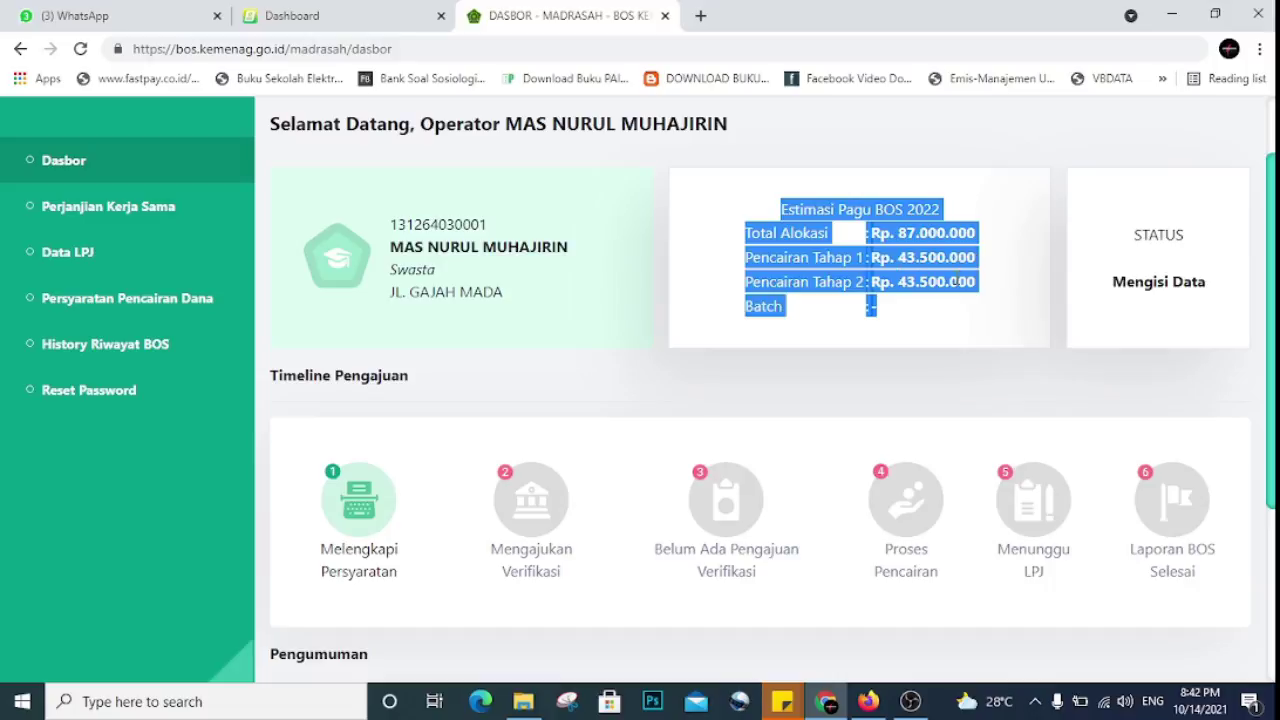
pyautogui.click(957, 282)
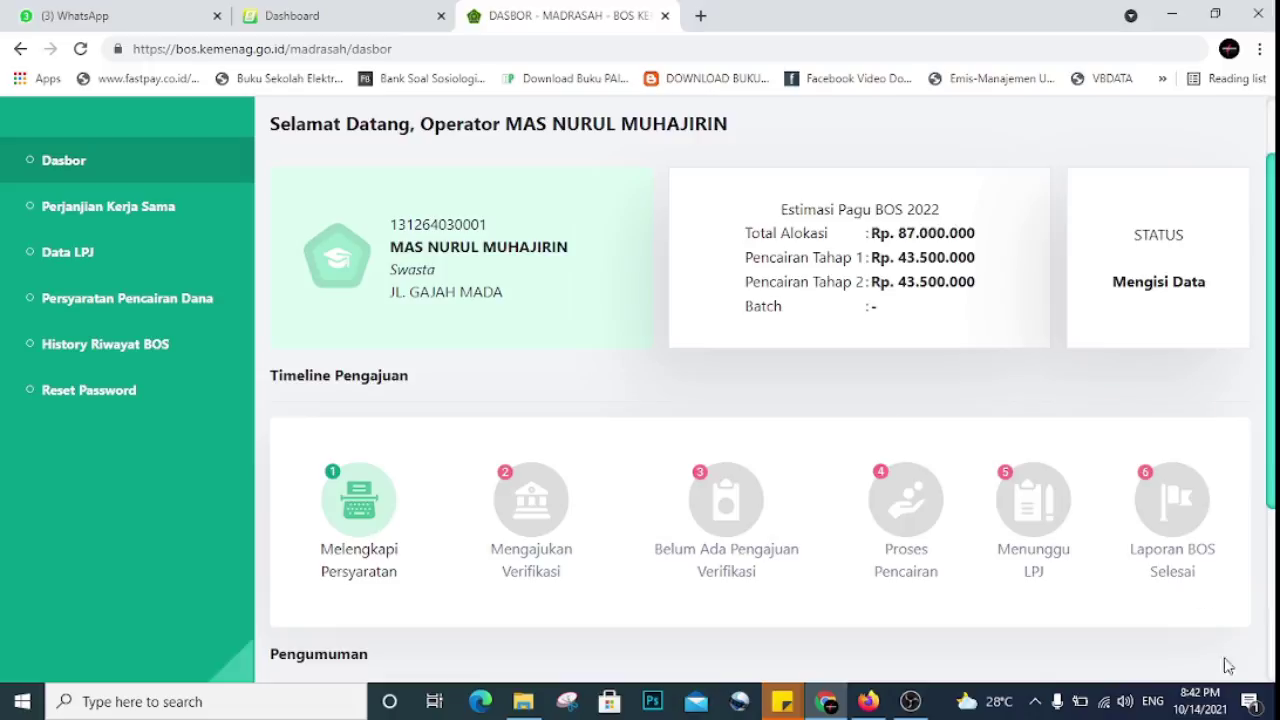
pyautogui.moveTo(1192, 710)
pyautogui.moveTo(780, 209); pyautogui.dragTo(976, 233)
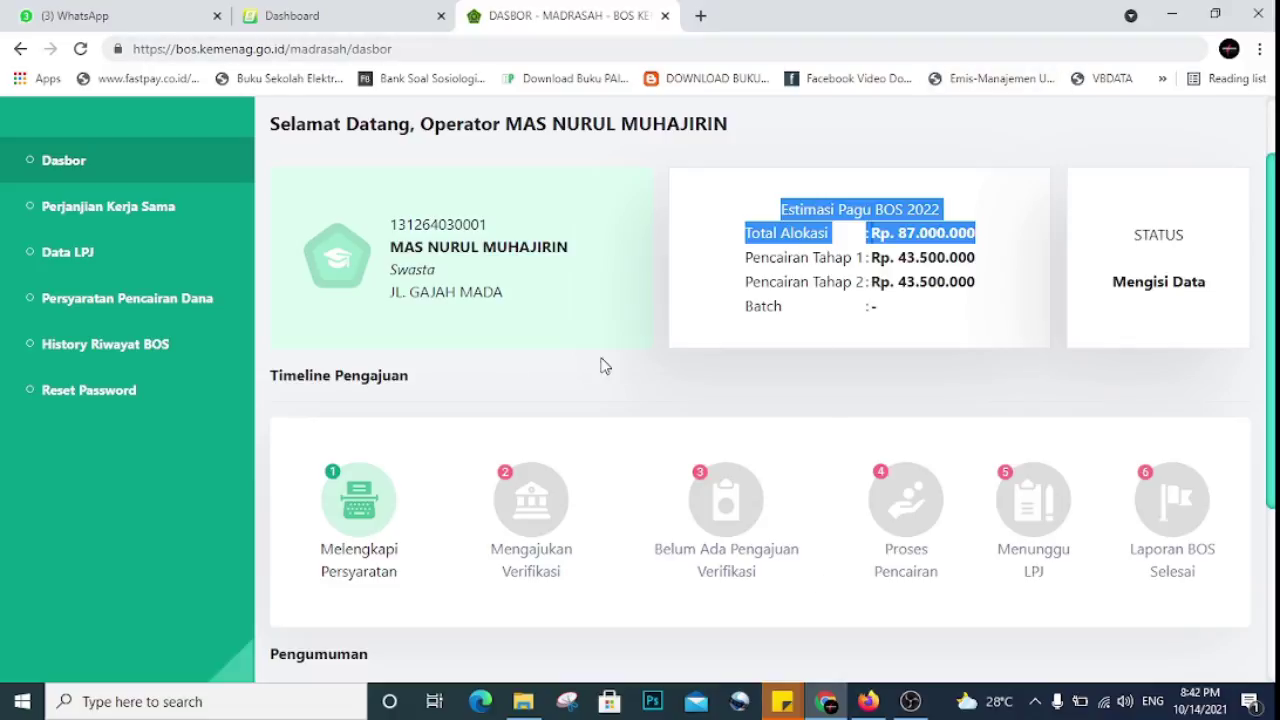
# - Switch back to Firefox and start a new Rencana Pendapatan entry with APBN - BOS Tahap 1 as its Sumber Dana
pyautogui.click(864, 696)
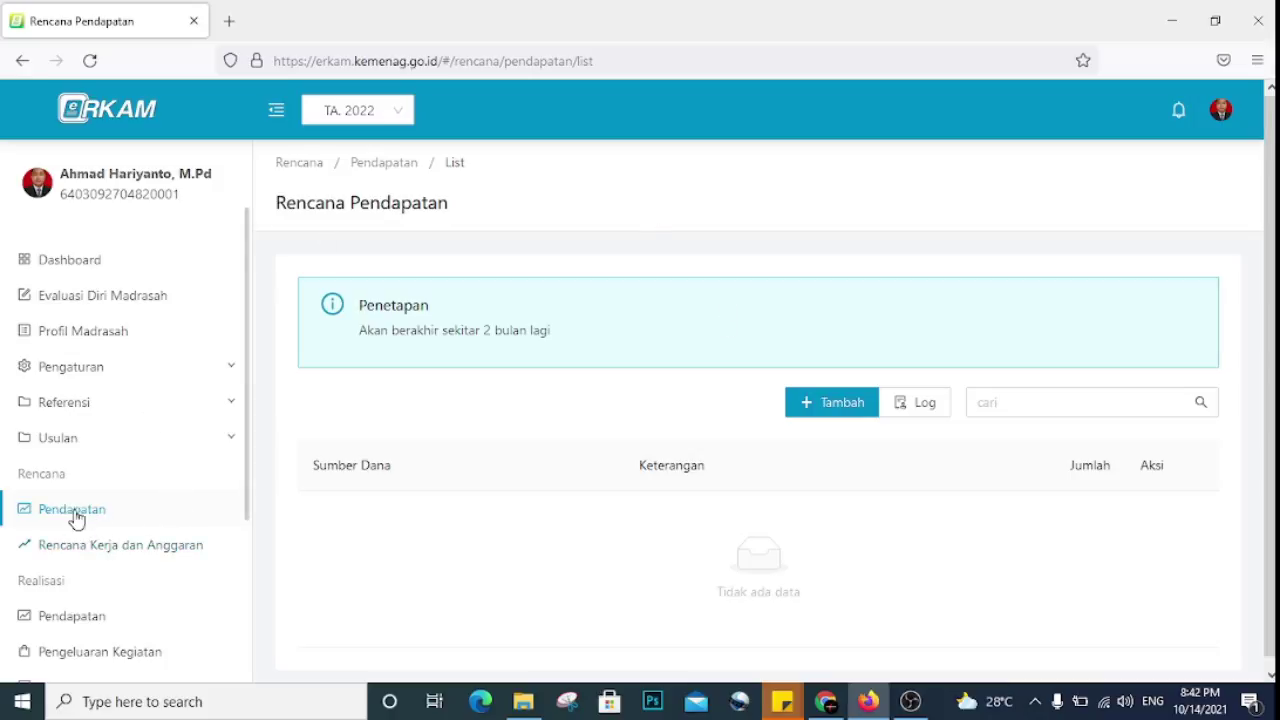
pyautogui.moveTo(19, 470); pyautogui.dragTo(116, 471)
pyautogui.click(16, 483)
pyautogui.moveTo(20, 470); pyautogui.dragTo(50, 472)
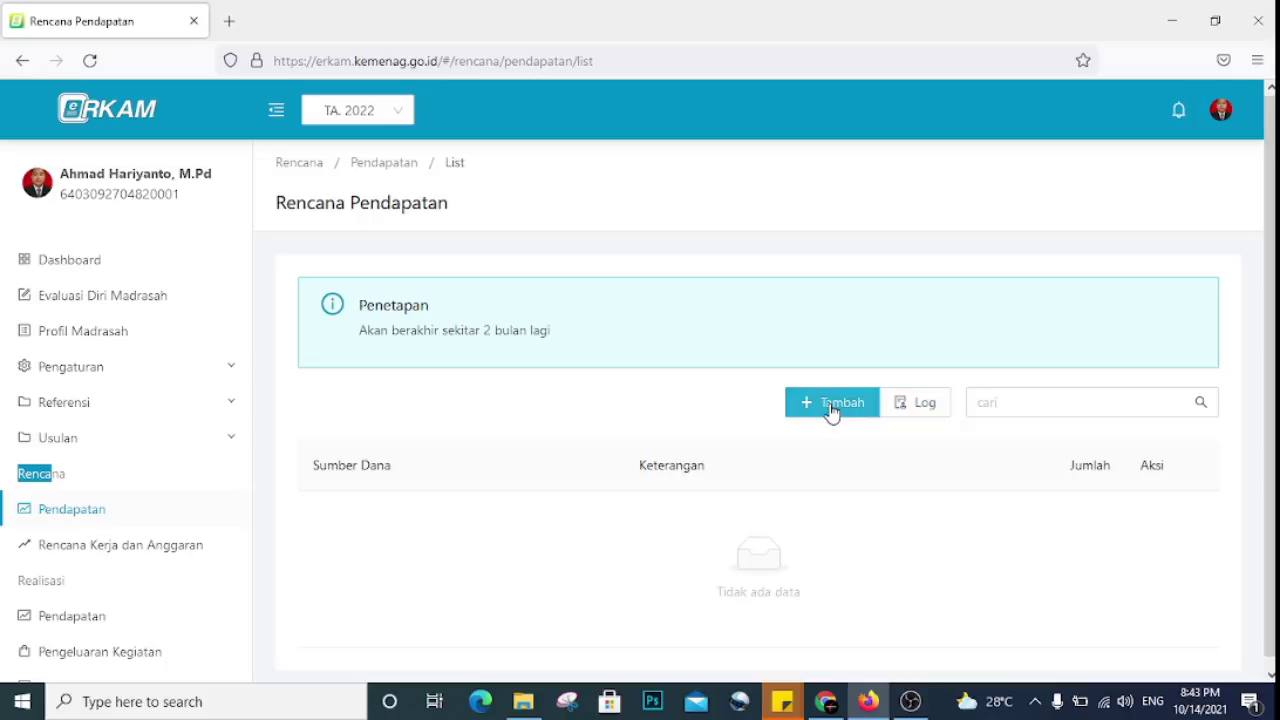
pyautogui.scroll(-1, 830, 412)
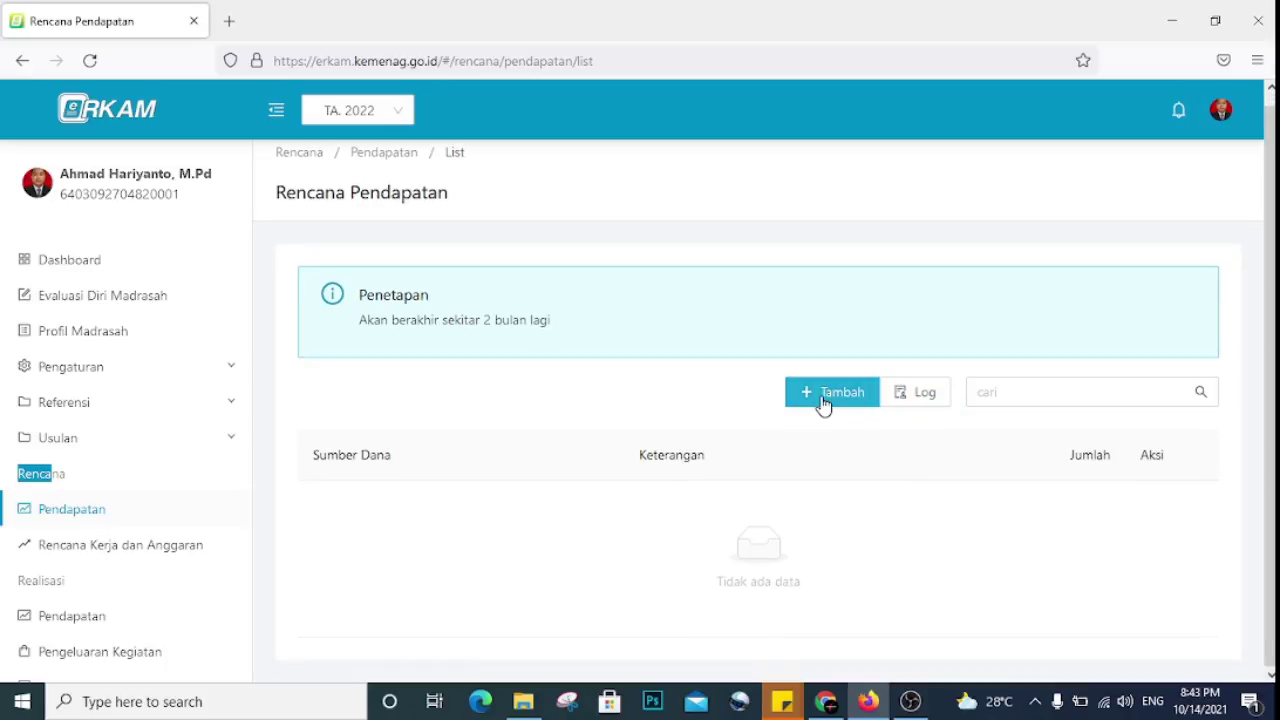
pyautogui.click(822, 398)
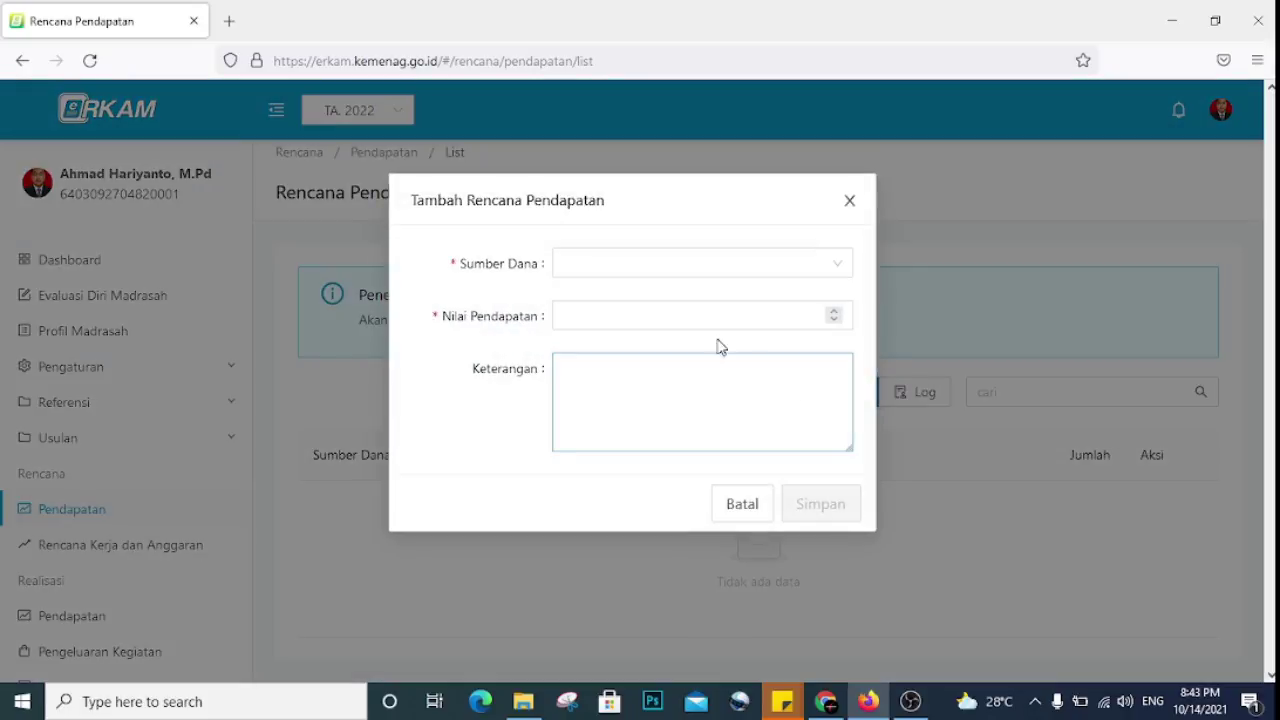
pyautogui.click(711, 263)
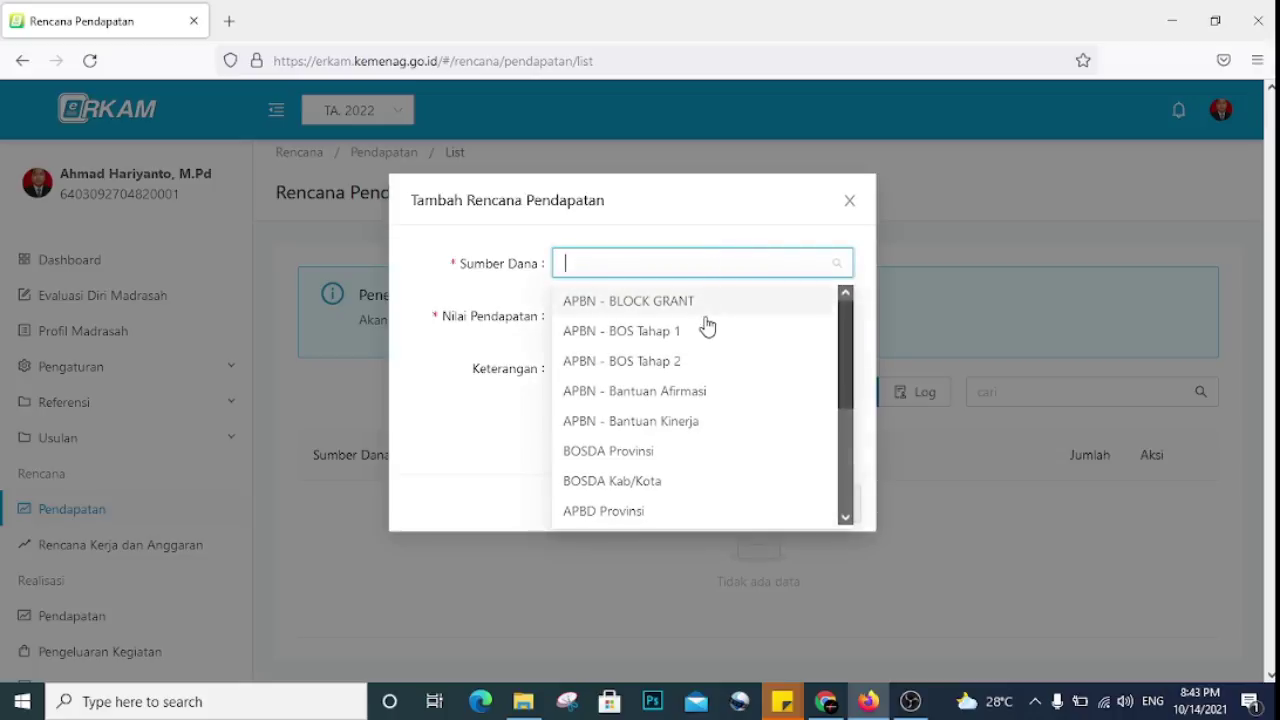
pyautogui.click(679, 336)
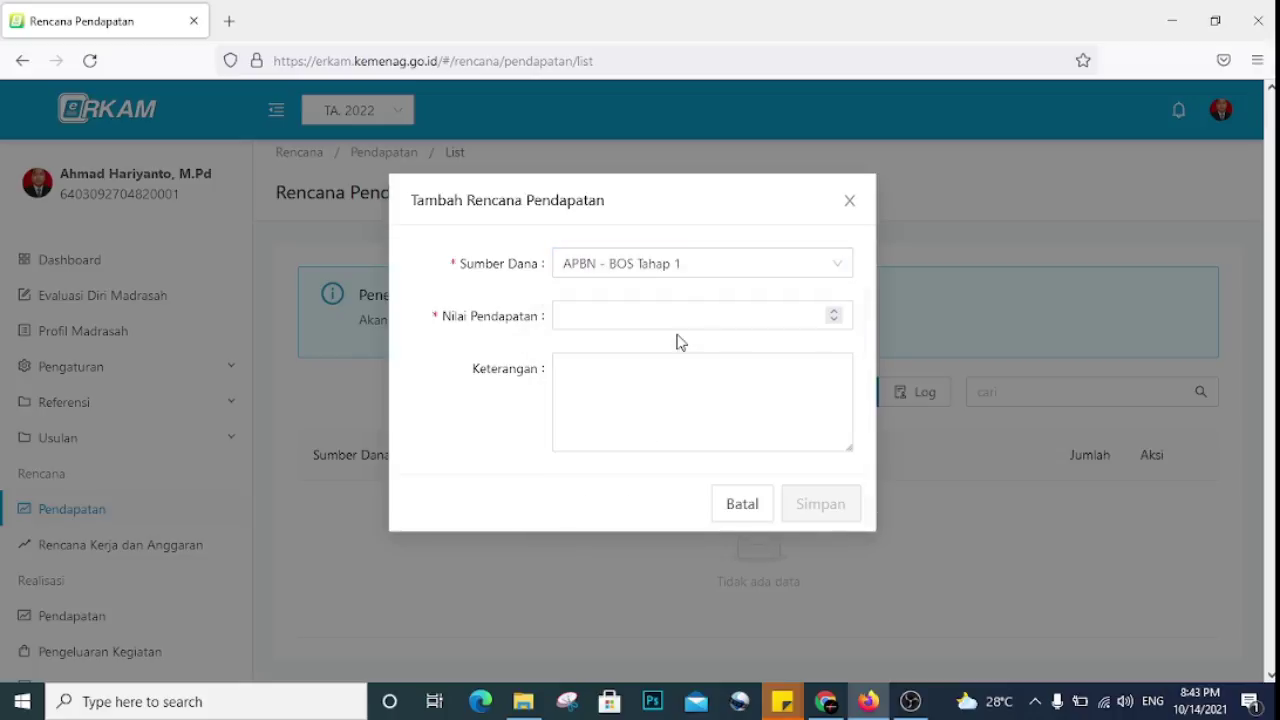
# - Set Nilai Pendapatan to 43500000 and Keterangan to "Dana Bos Tahap 1 tahun 2022", and save the entry
pyautogui.click(679, 317)
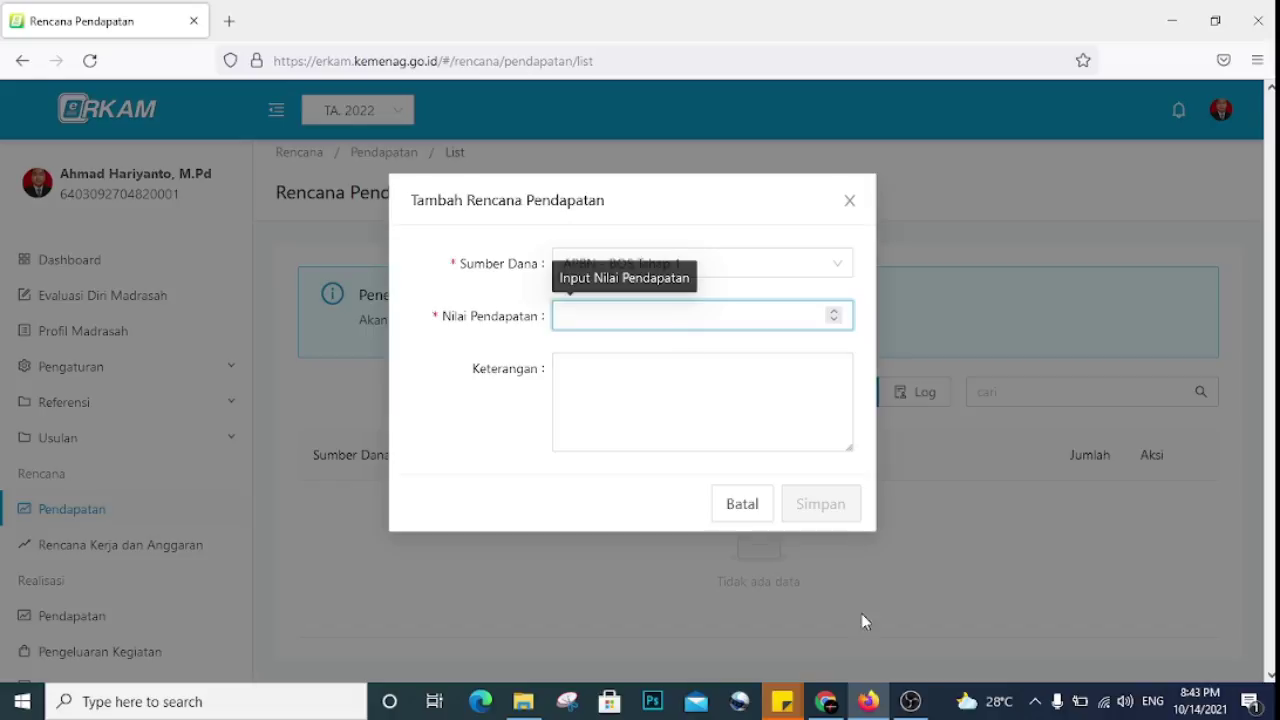
pyautogui.click(826, 702)
pyautogui.click(868, 702)
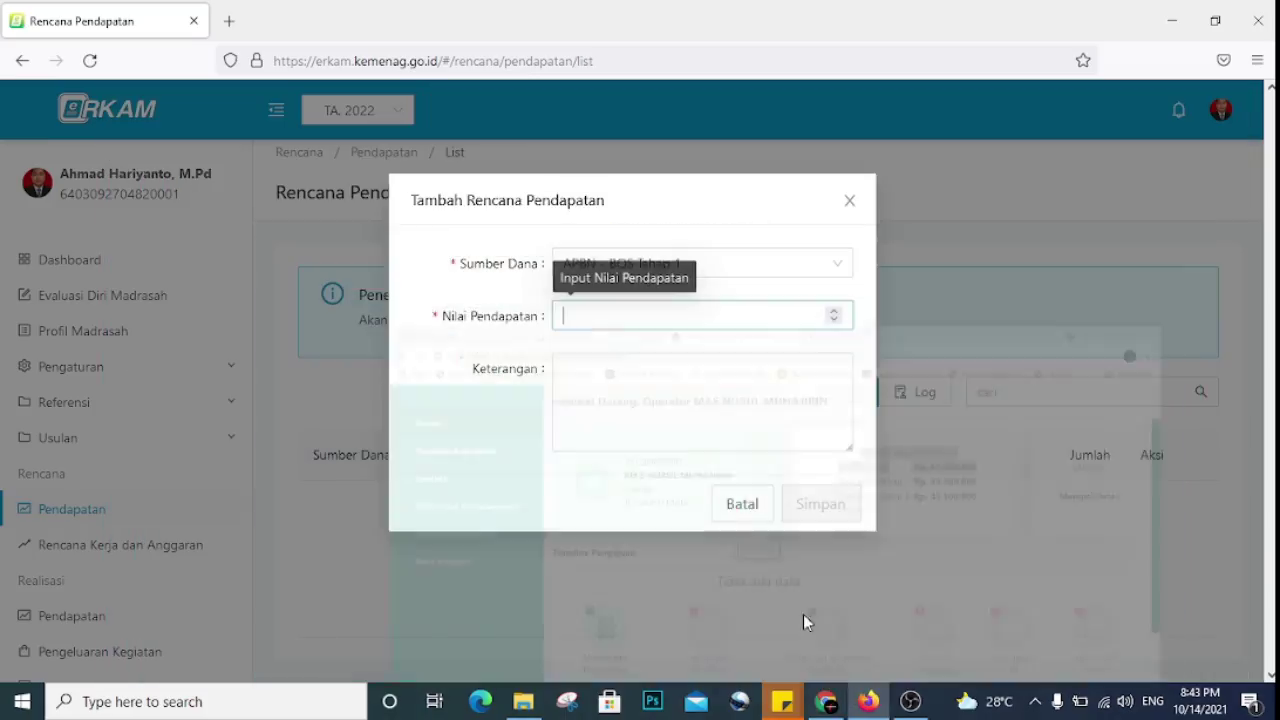
pyautogui.write('43')
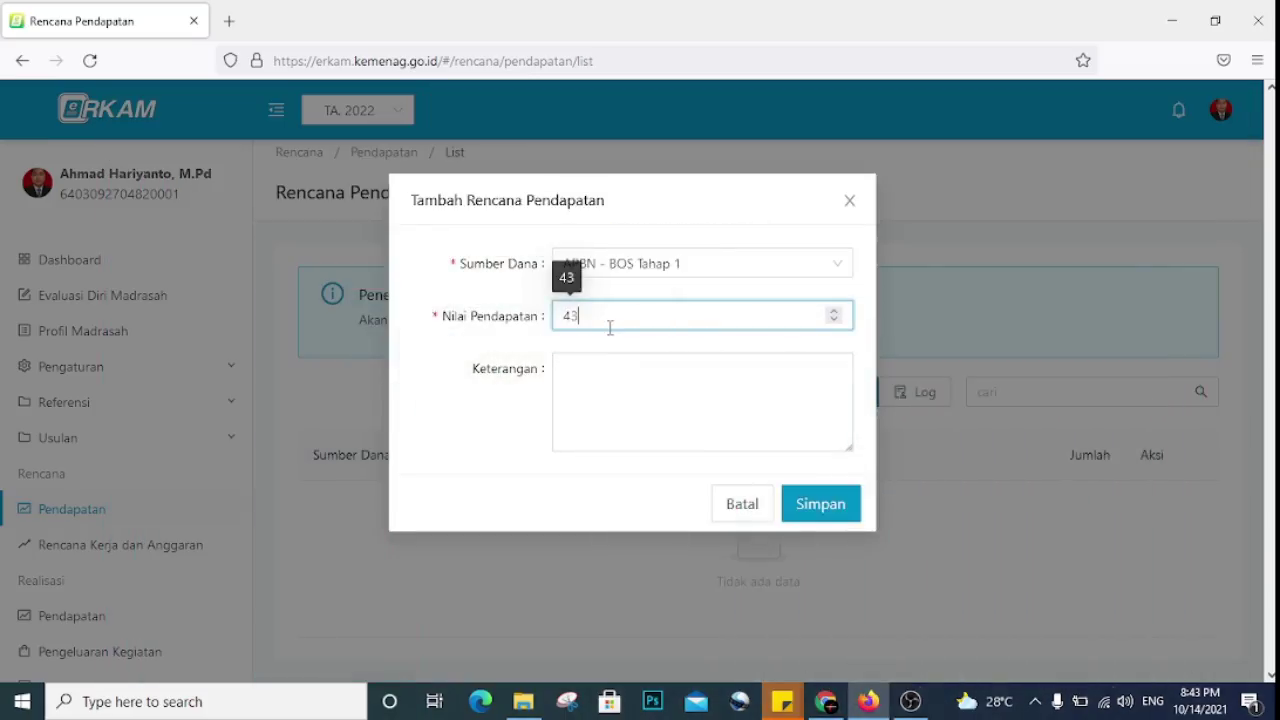
pyautogui.write('500000')
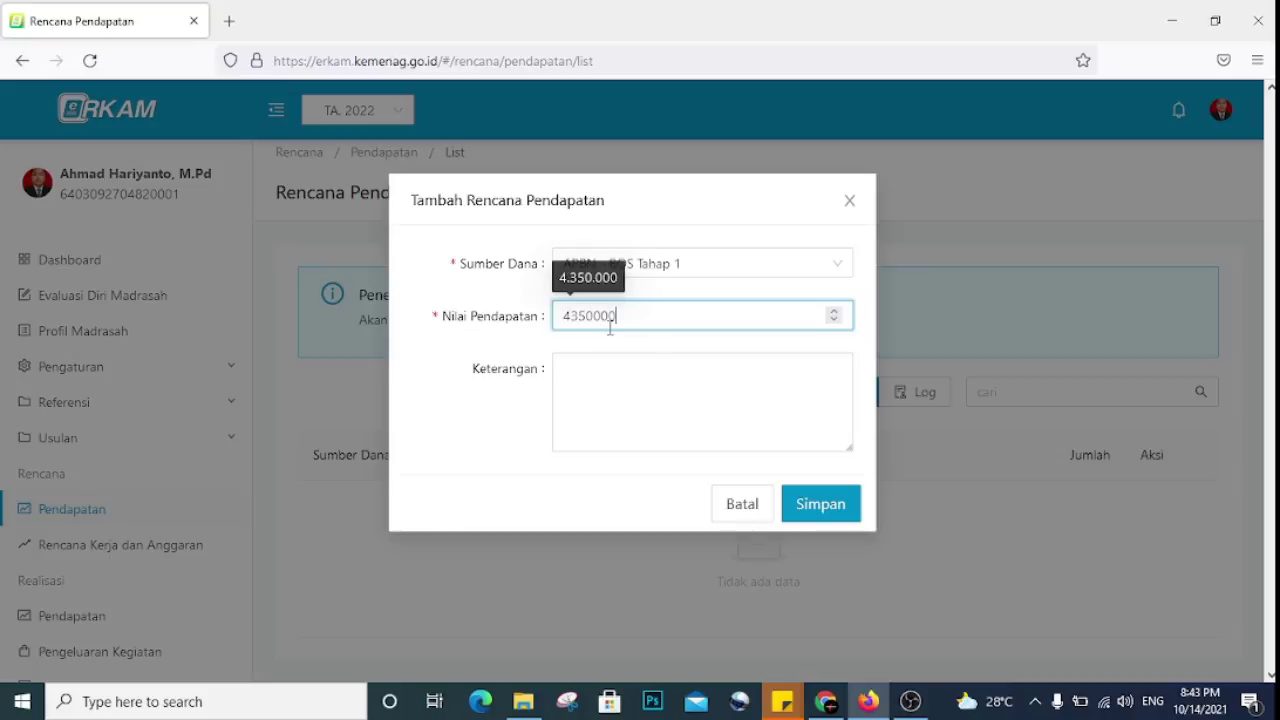
pyautogui.click(603, 368)
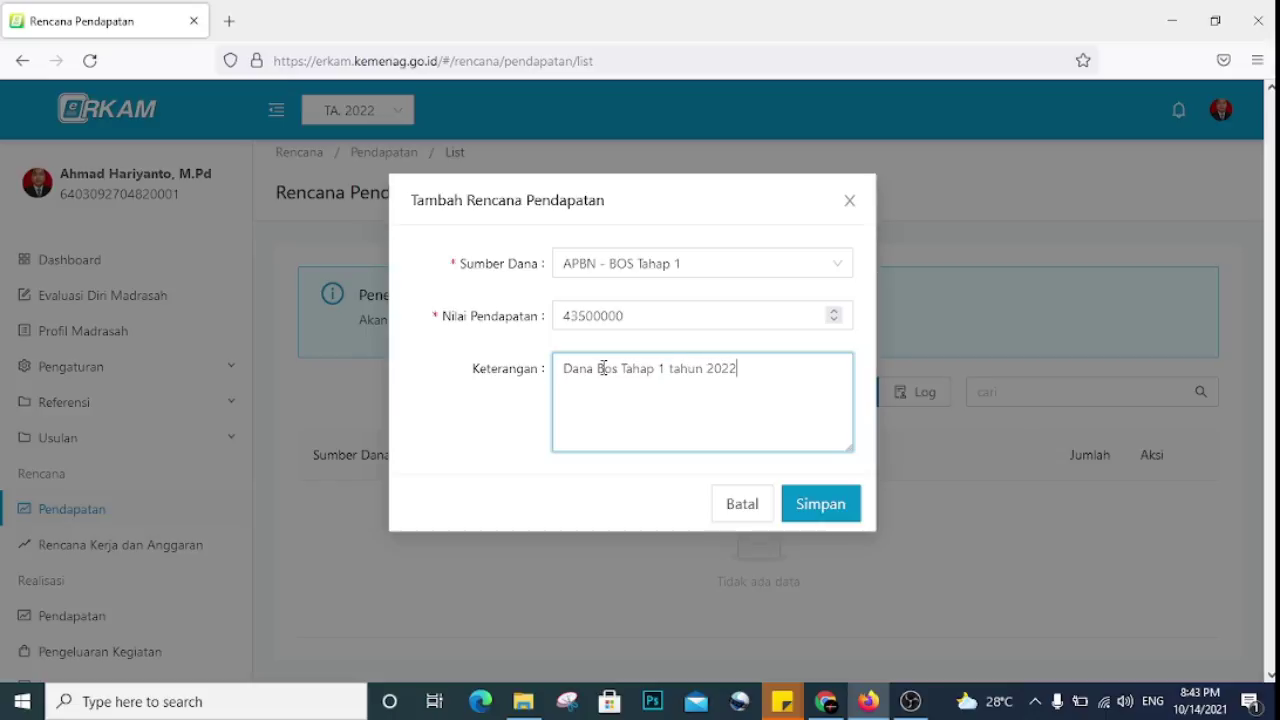
pyautogui.click(812, 507)
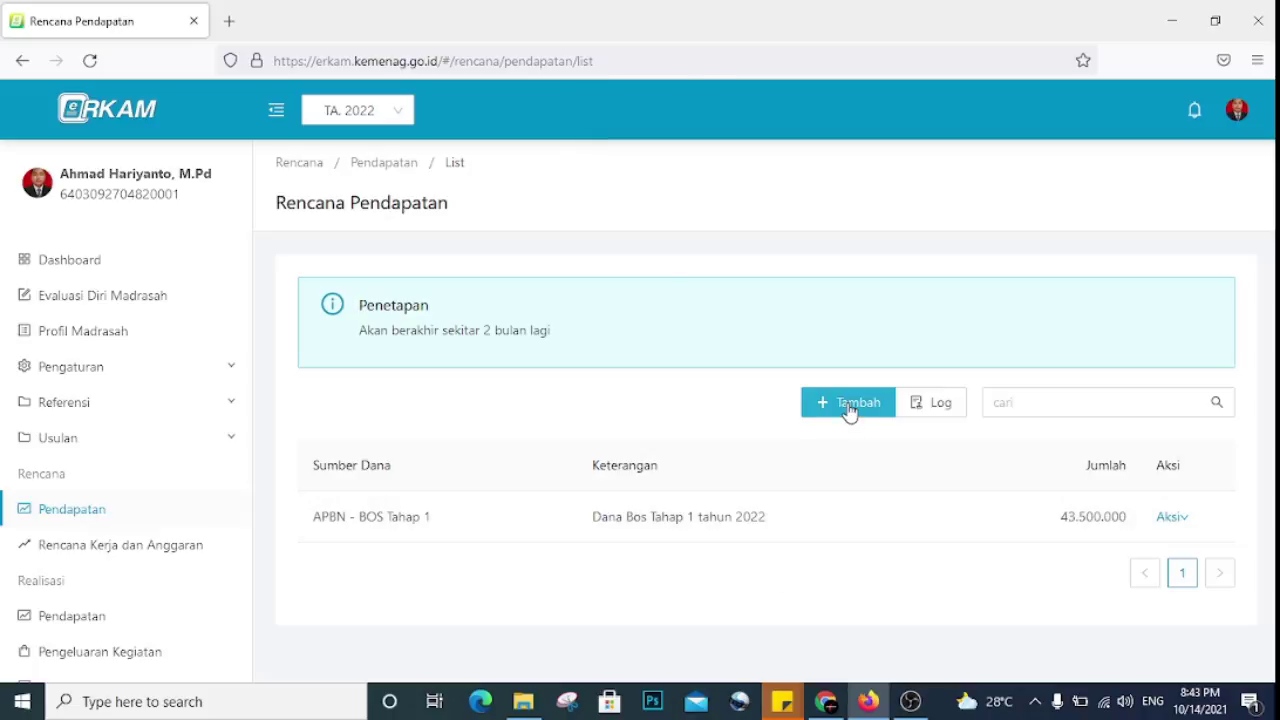
# - Add and save an income plan entry for APBN - BOS Tahap 2 with value 43500000 and description "Dana Bos Tahap 2"
pyautogui.click(848, 404)
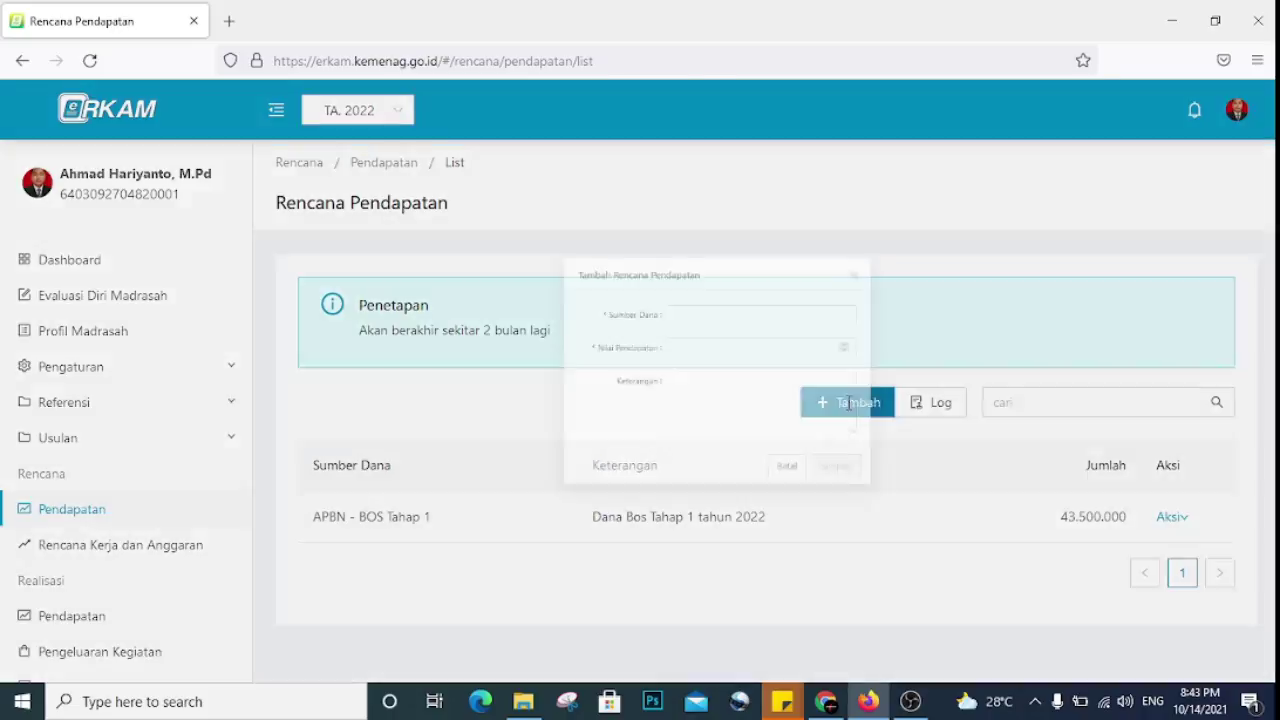
pyautogui.click(641, 264)
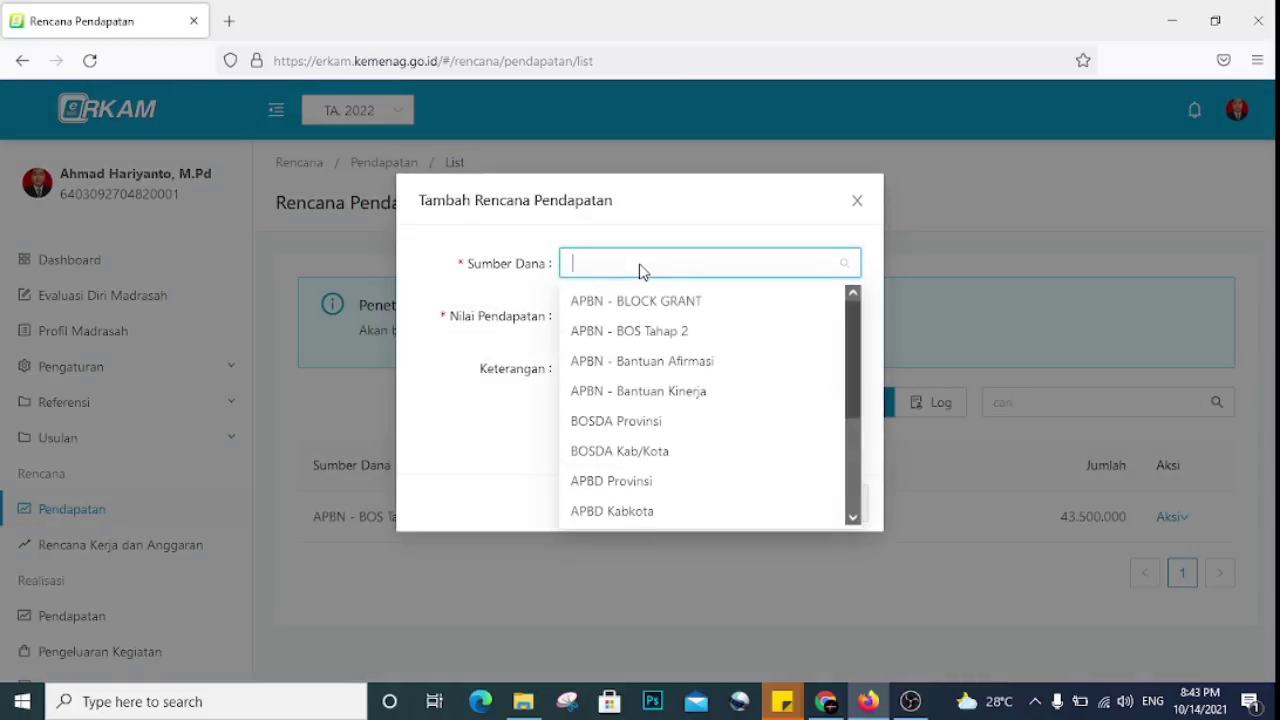
pyautogui.click(655, 331)
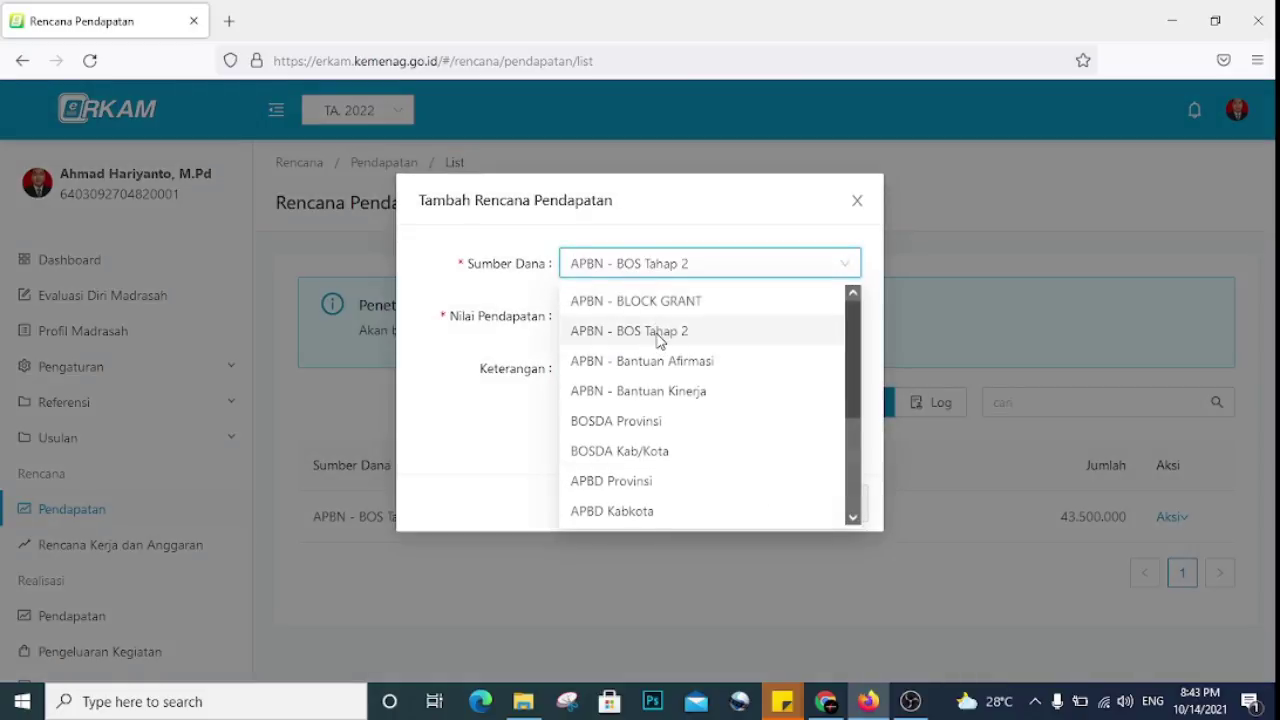
pyautogui.click(651, 314)
pyautogui.write('4')
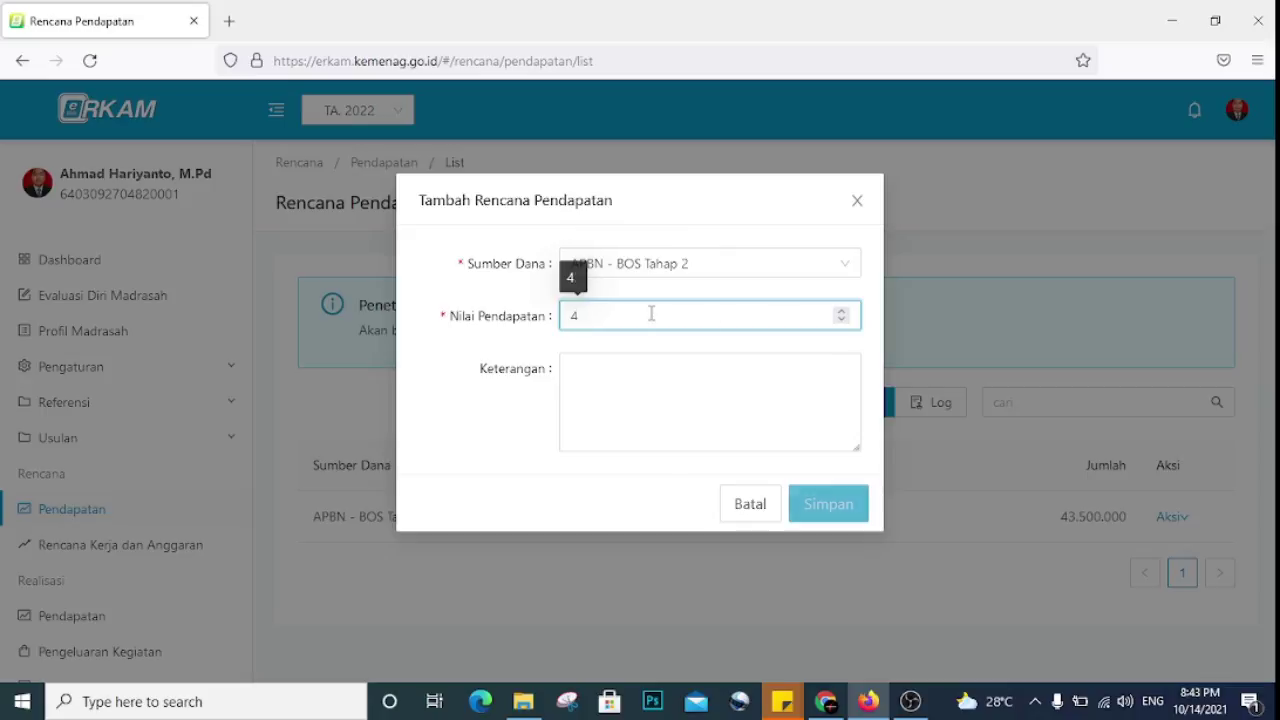
pyautogui.write('3500000')
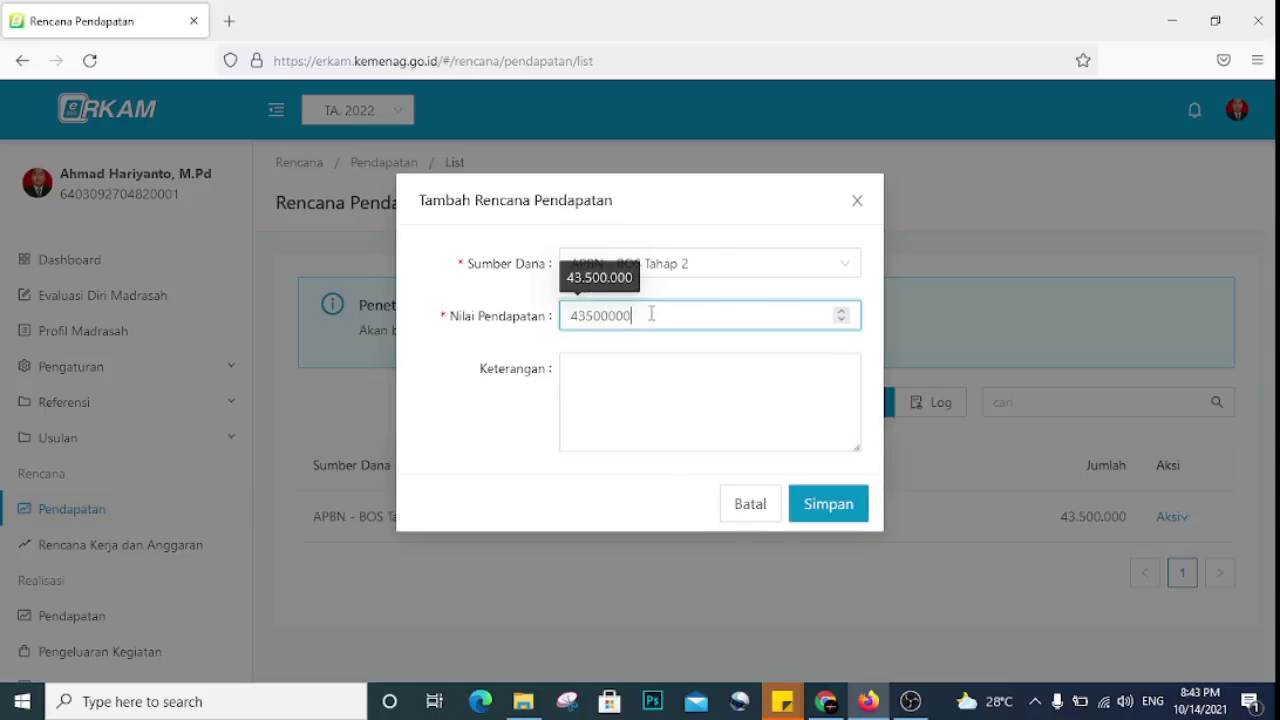
pyautogui.click(658, 383)
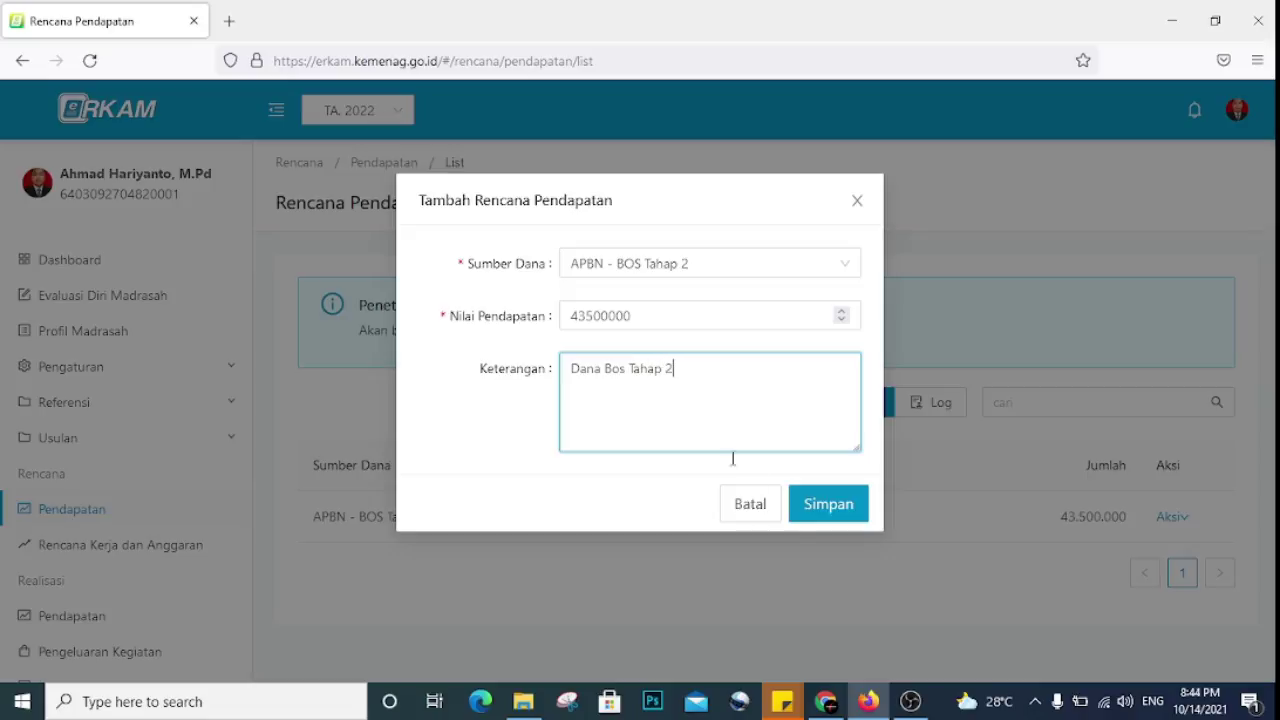
pyautogui.write('Dana Bos Tahap 2')
pyautogui.click(821, 508)
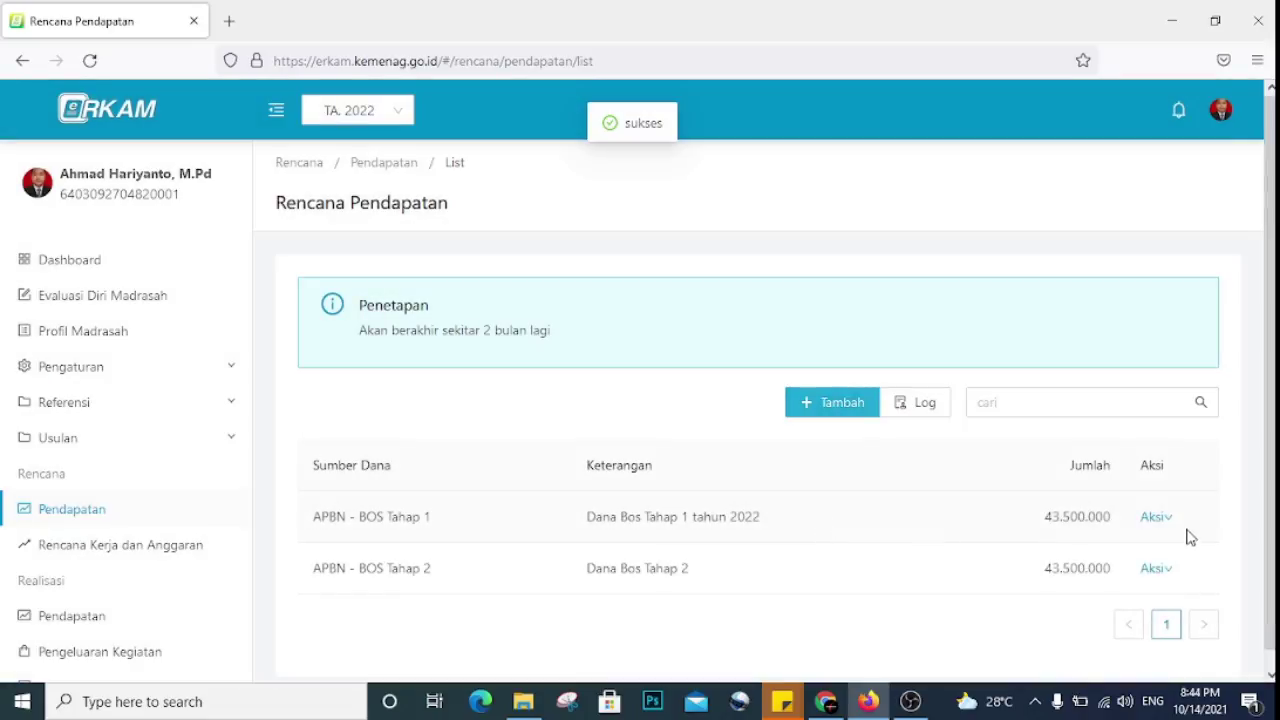
# - Open the Rencana Kerja dan Anggaran page and bring its activity list into view
pyautogui.moveTo(1152, 521)
pyautogui.scroll(-1, 978, 517)
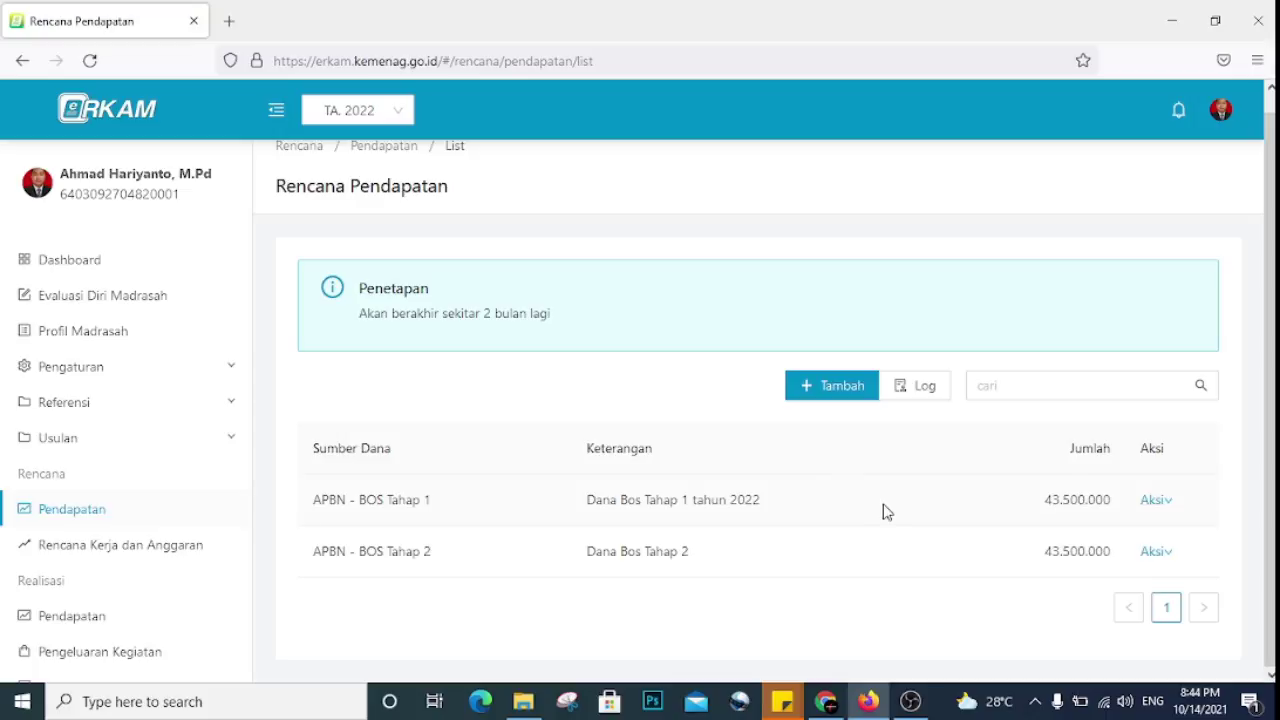
pyautogui.click(143, 544)
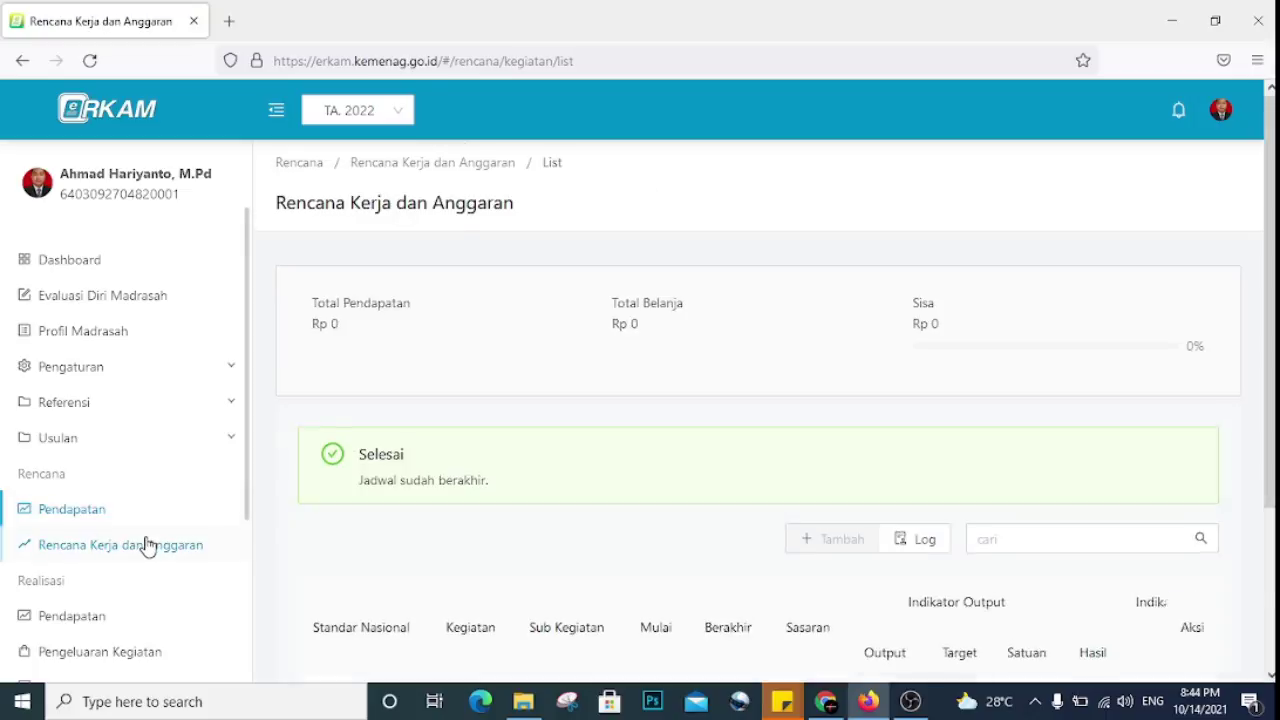
pyautogui.scroll(-3, 621, 482)
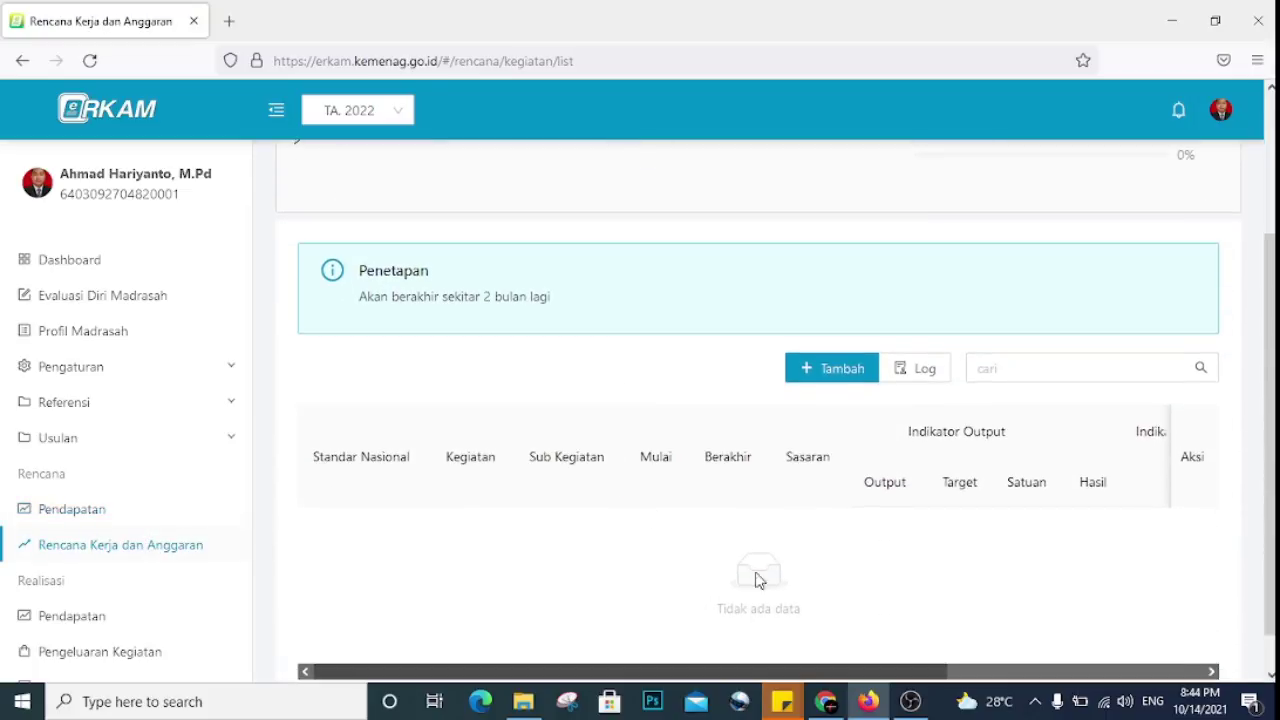
# - Switch to the other eRKAM session in Chrome and view its Rencana Kerja dan Anggaran page
pyautogui.click(836, 705)
pyautogui.click(323, 12)
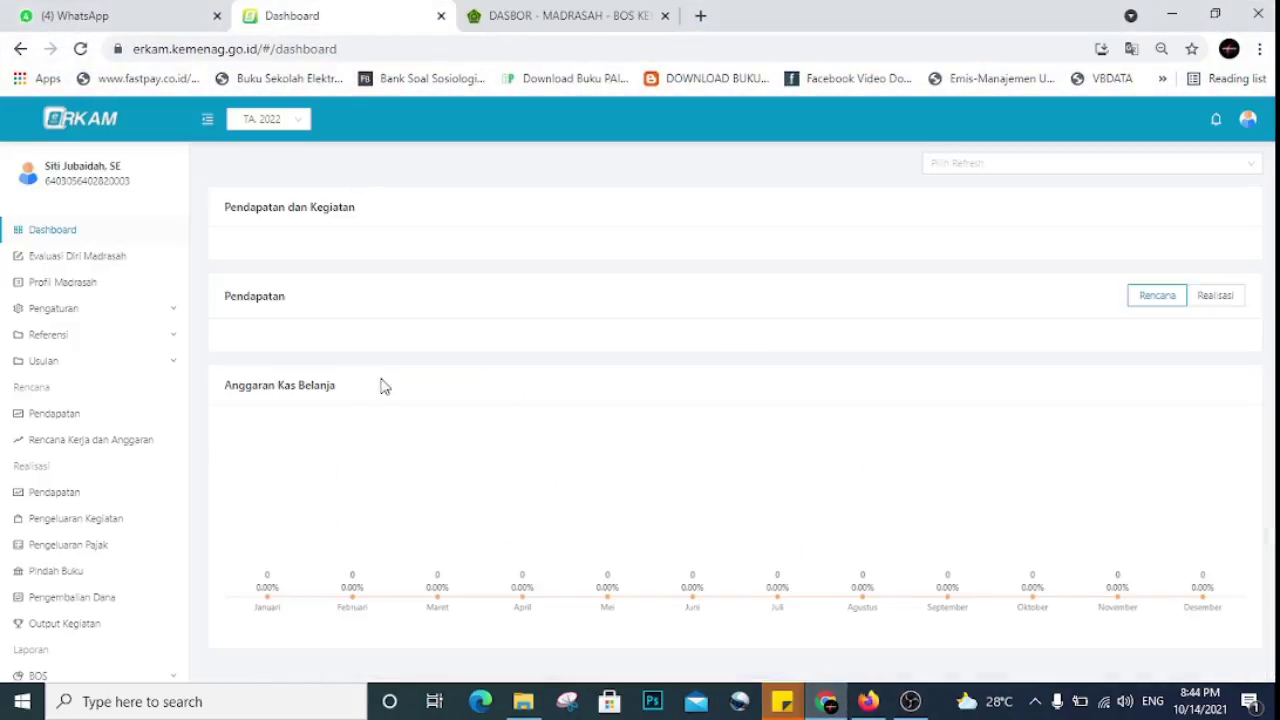
pyautogui.click(66, 424)
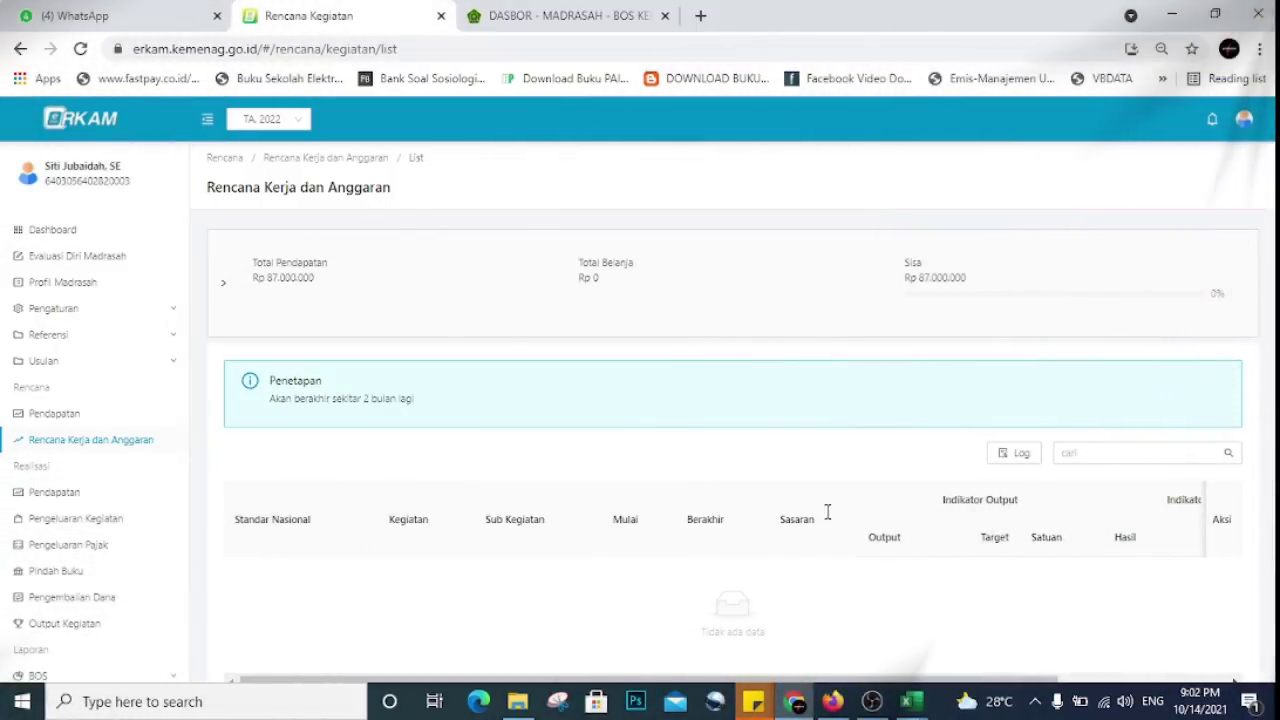
pyautogui.click(18, 414)
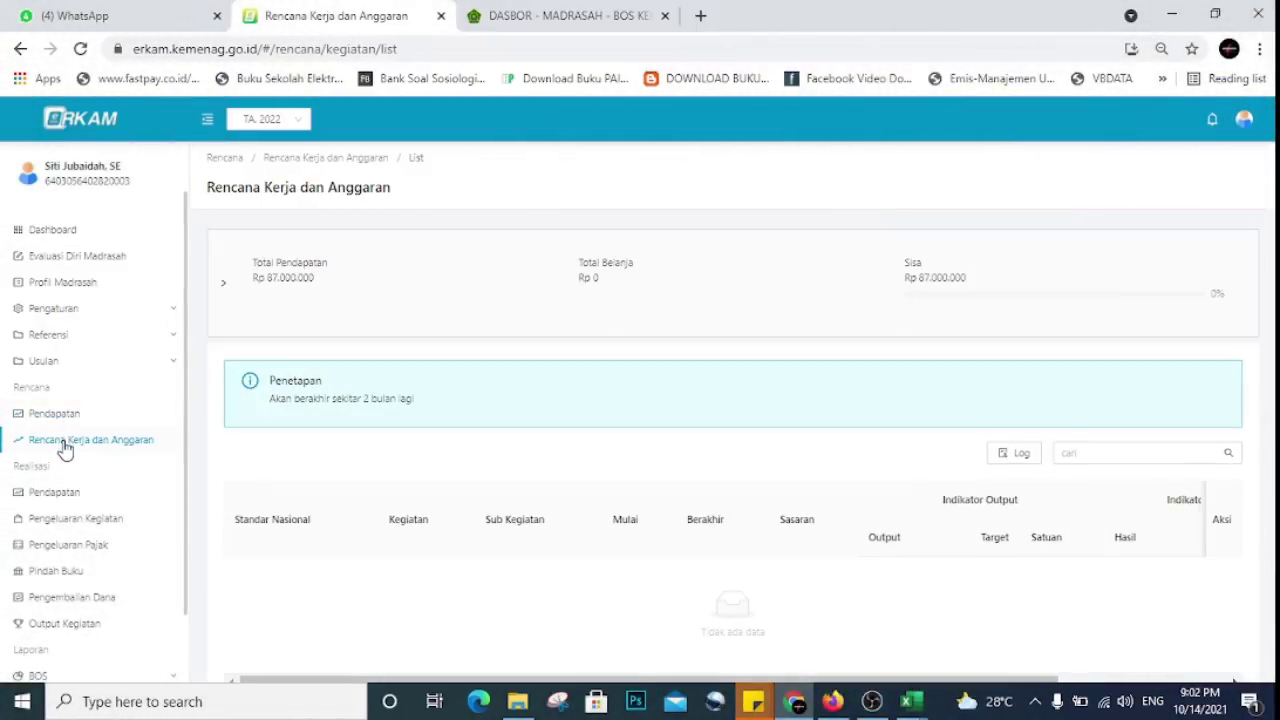
# - Switch back to Firefox and reopen the Rencana Kerja dan Anggaran page at its activity list
pyautogui.click(835, 703)
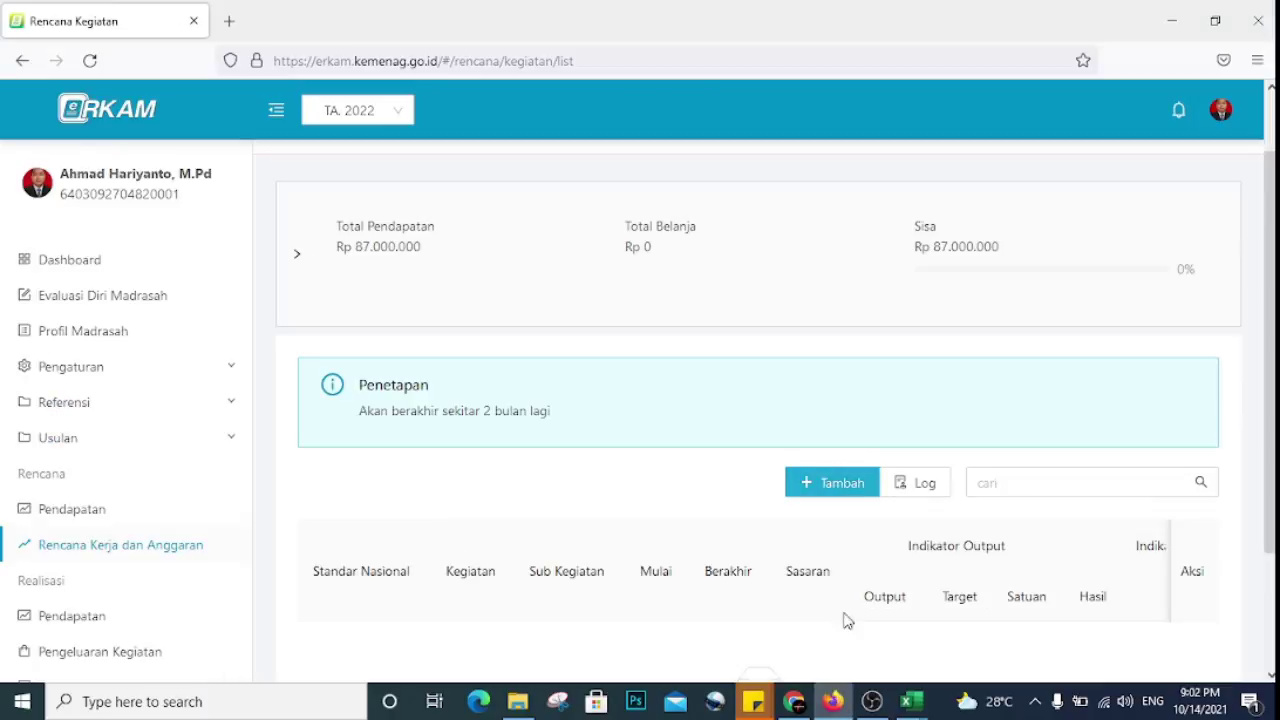
pyautogui.click(87, 508)
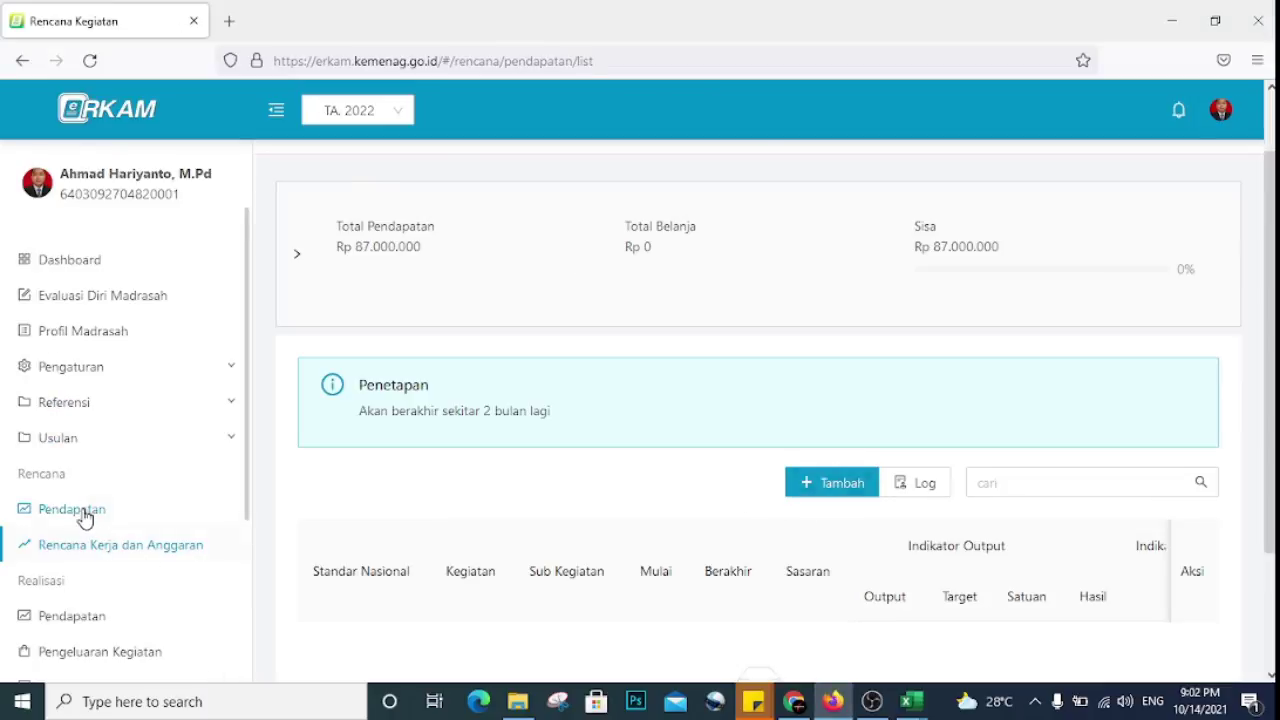
pyautogui.click(87, 553)
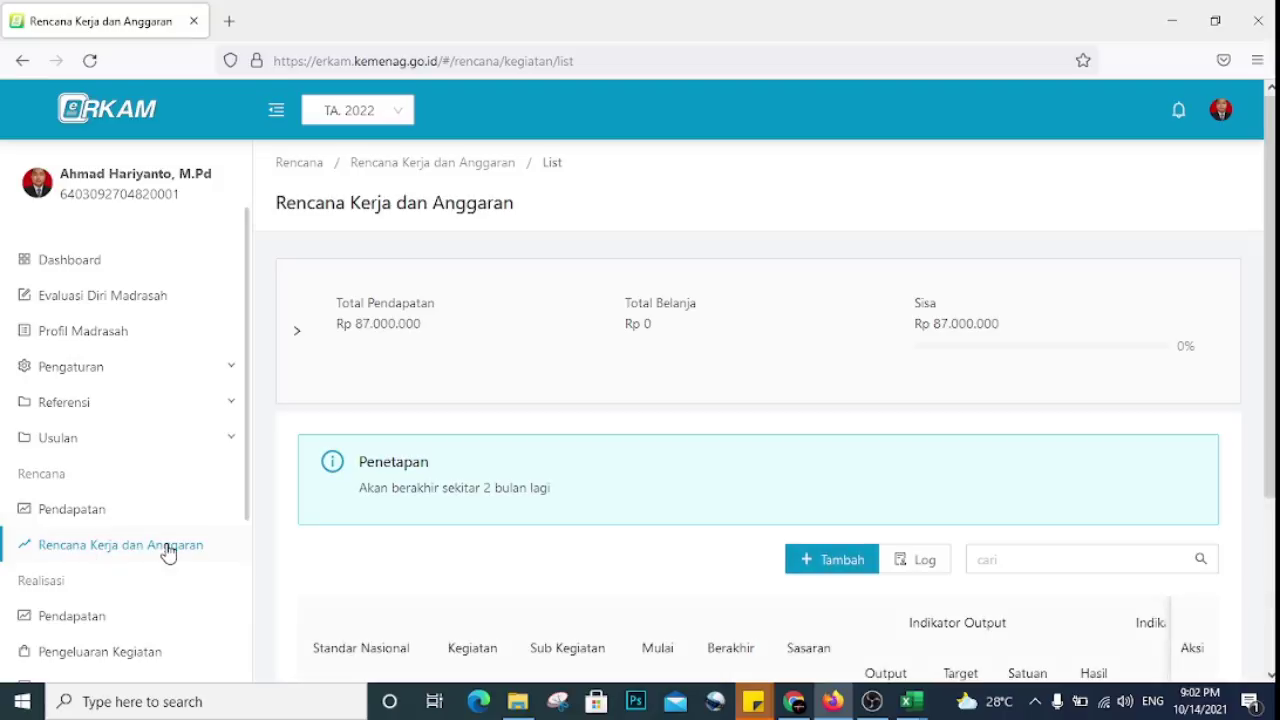
pyautogui.scroll(-3, 575, 453)
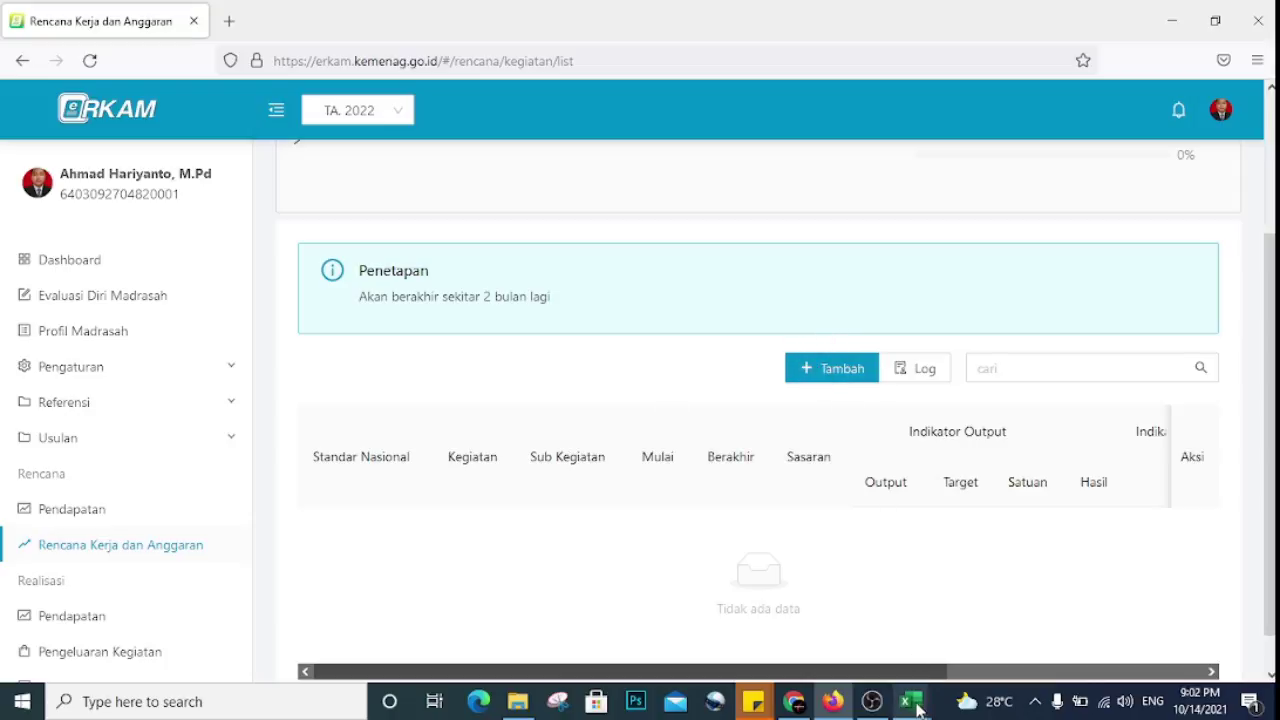
# - Switch to the RKAM 2022 workbook in Excel and look through the budget items on the apbs sheet
pyautogui.moveTo(914, 703)
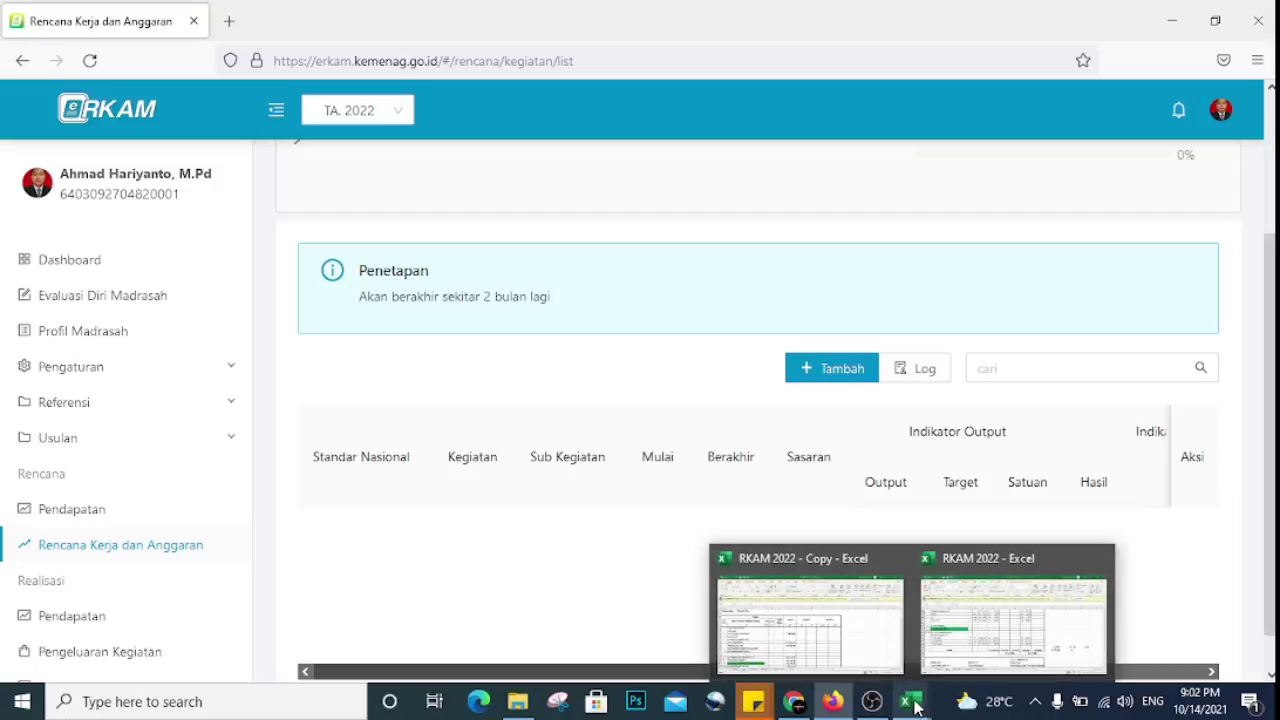
pyautogui.click(962, 662)
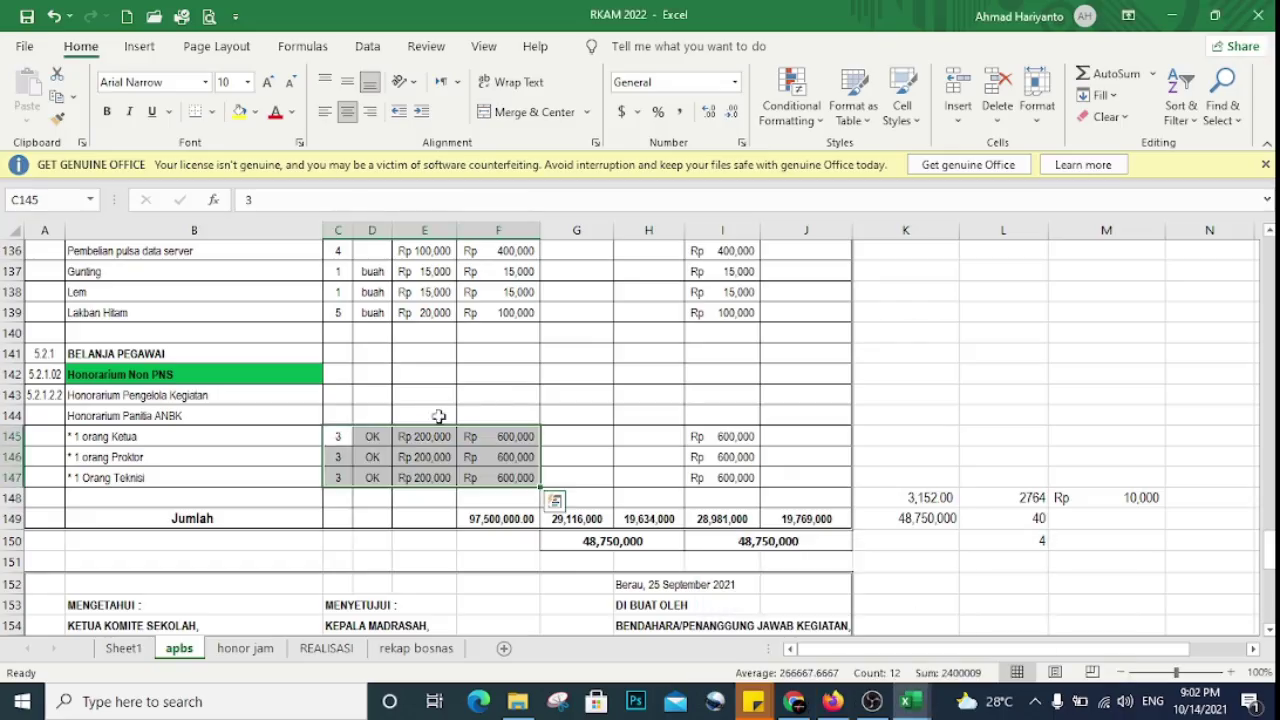
pyautogui.scroll(20, 546, 440)
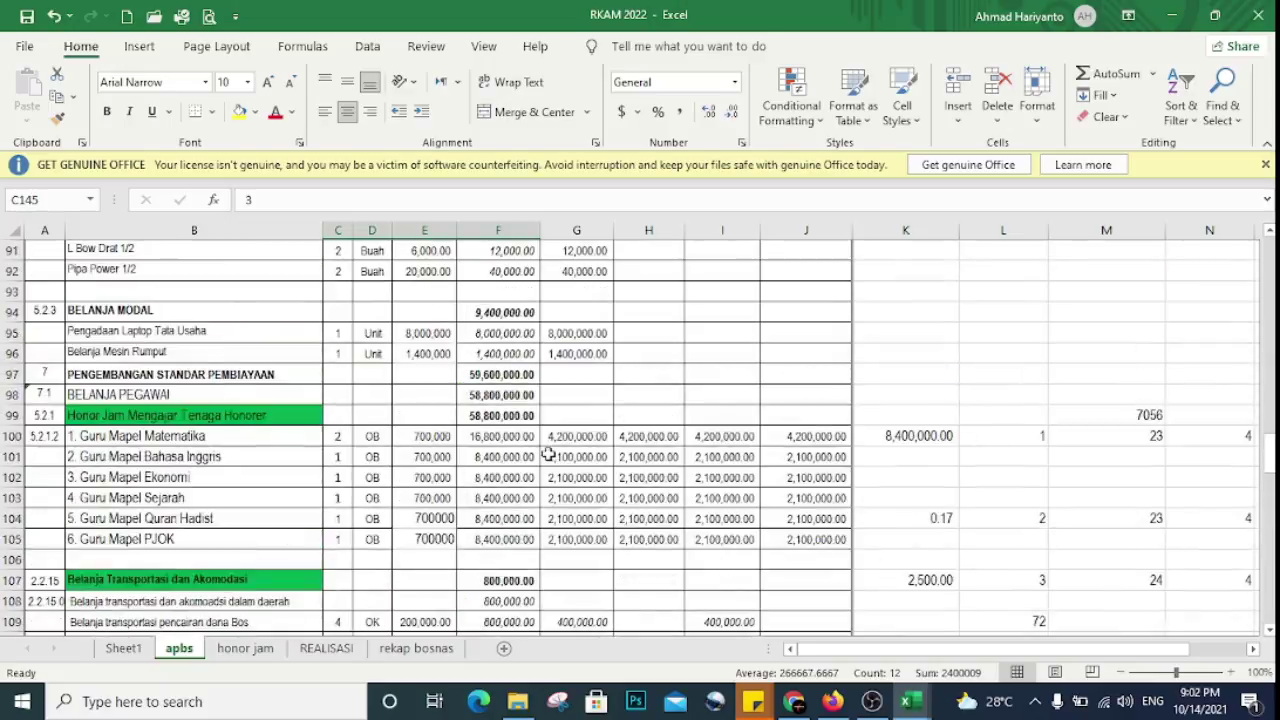
pyautogui.scroll(10, 548, 455)
pyautogui.scroll(-17, 548, 455)
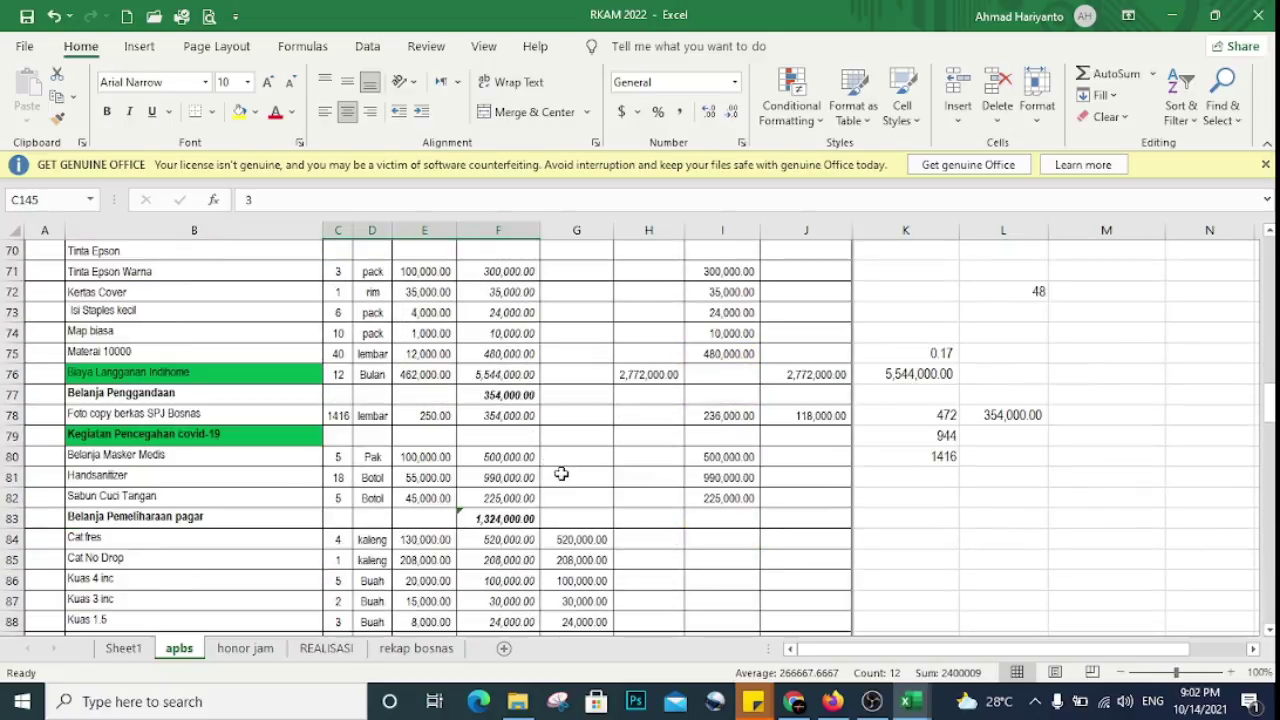
pyautogui.scroll(-17, 561, 474)
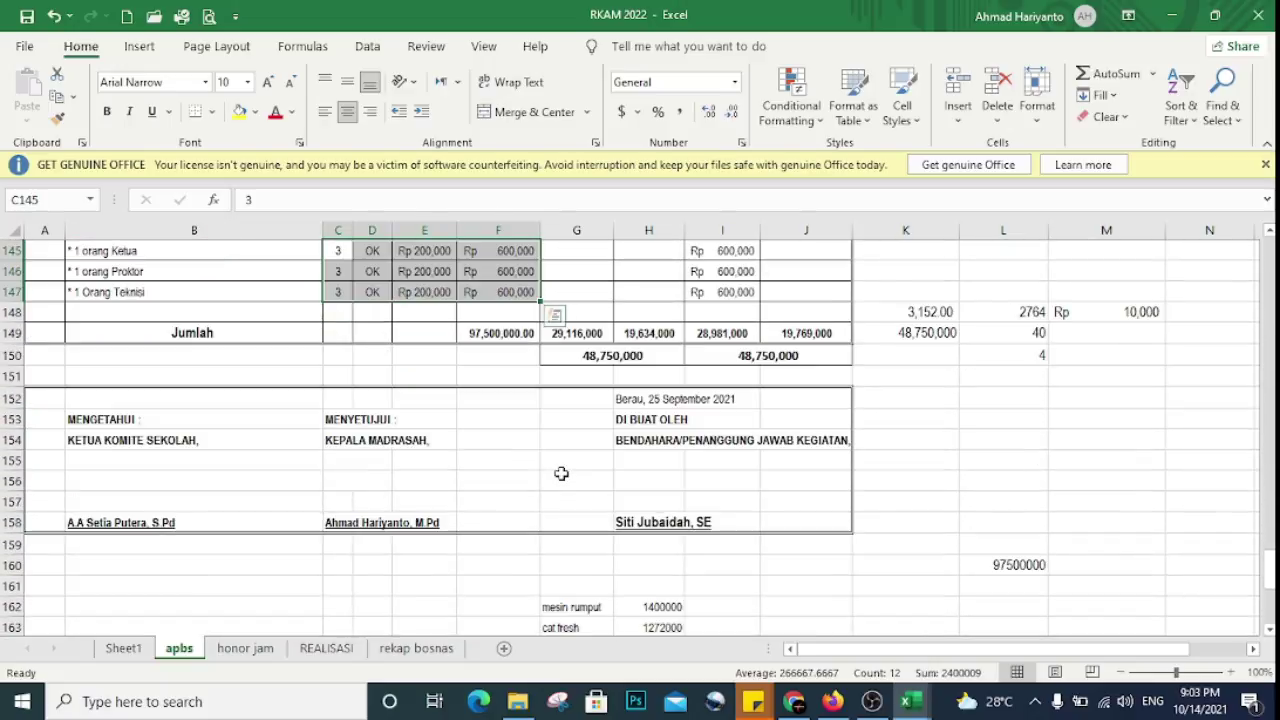
pyautogui.scroll(6, 561, 474)
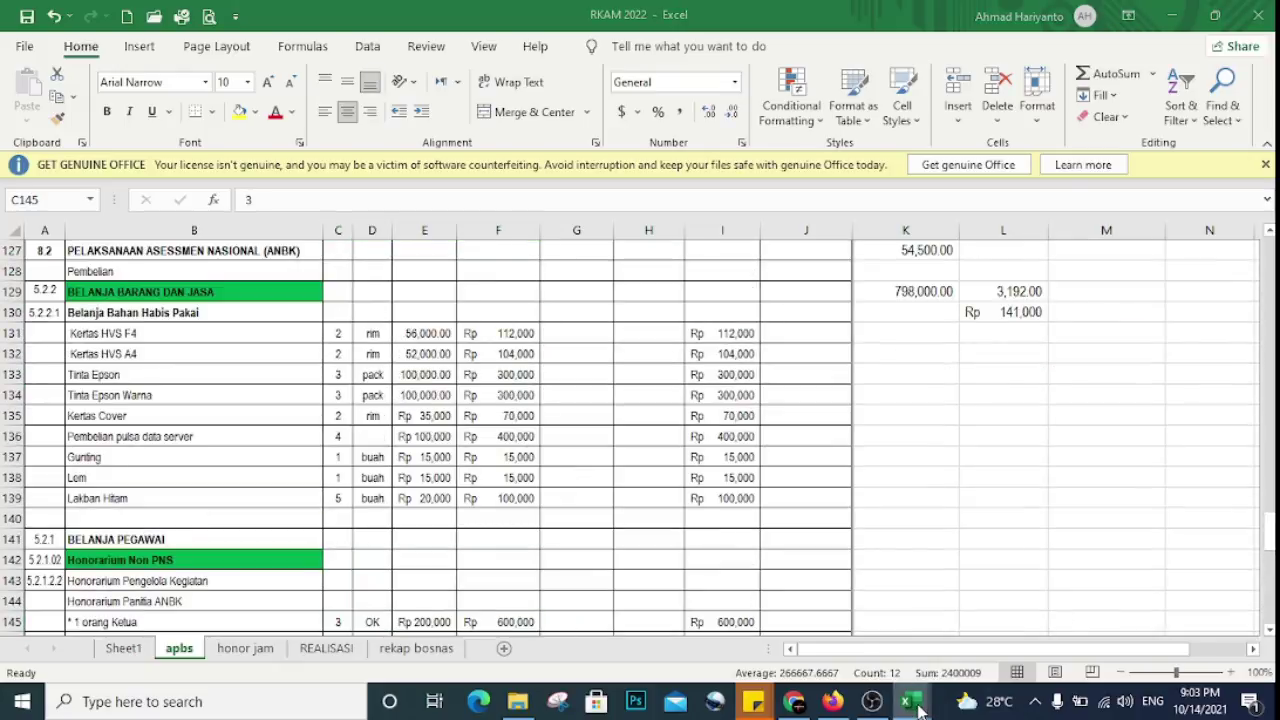
# - Switch to the RKAM 2022 - Copy workbook and review its apbs budget sheet from the header through the expense sections
pyautogui.moveTo(907, 701)
pyautogui.click(850, 645)
pyautogui.click(586, 458)
pyautogui.scroll(3, 588, 460)
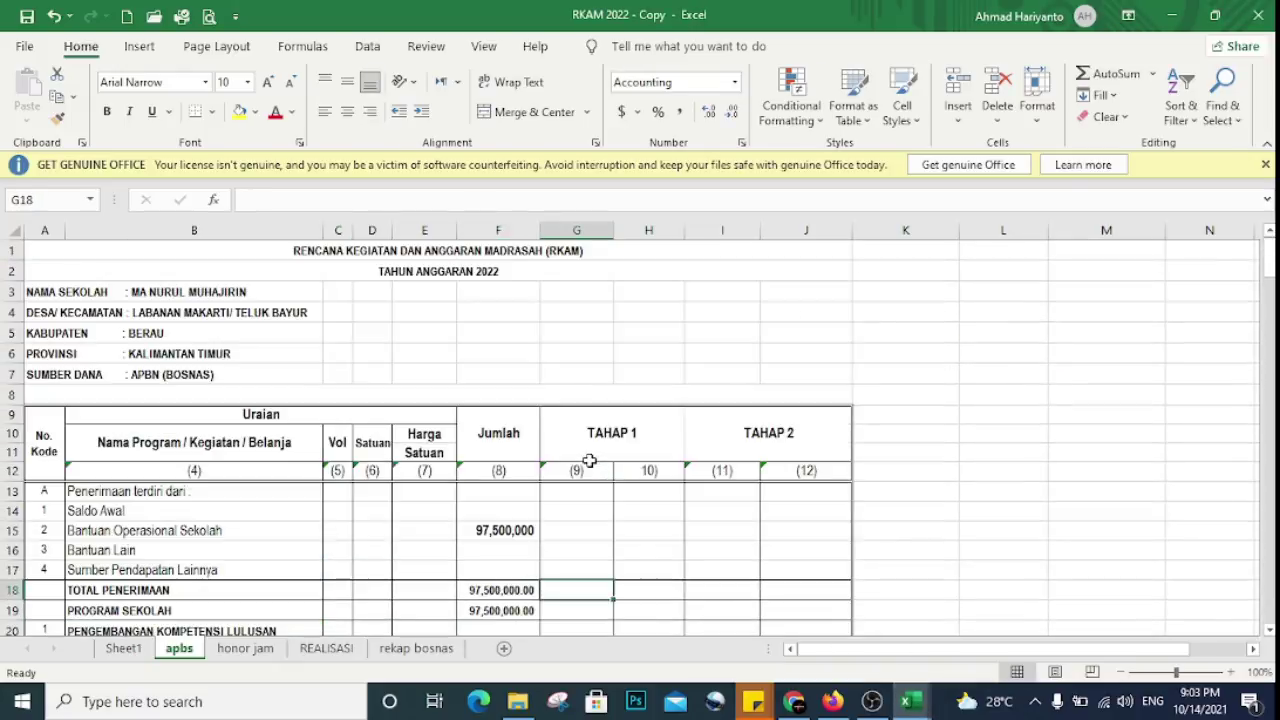
pyautogui.scroll(-6, 588, 460)
pyautogui.scroll(-20, 588, 460)
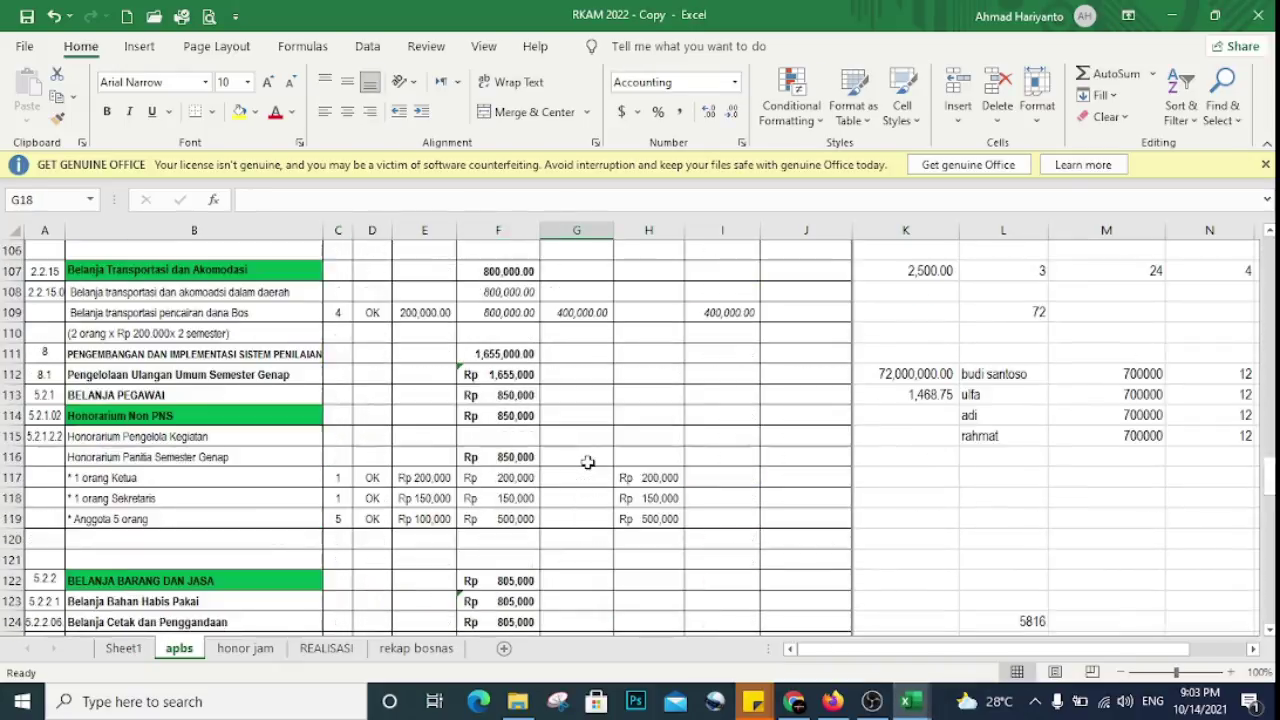
pyautogui.scroll(-5, 588, 462)
pyautogui.scroll(20, 588, 460)
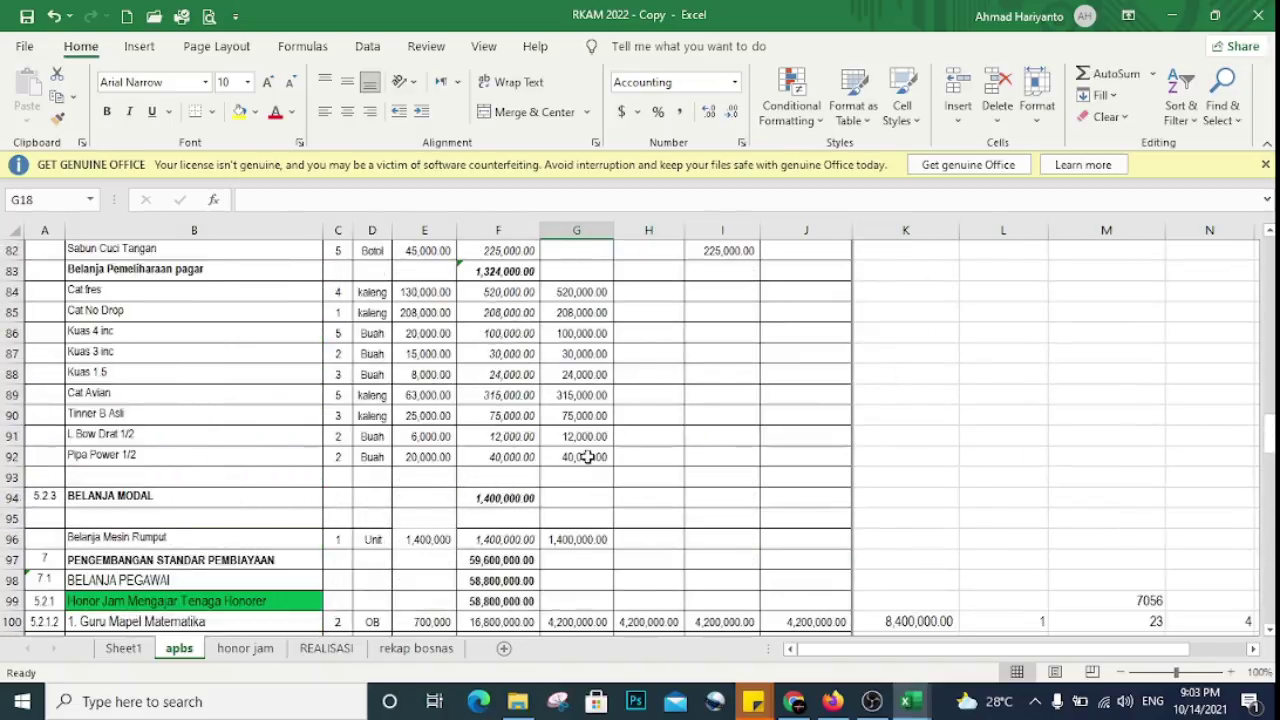
pyautogui.scroll(14, 592, 450)
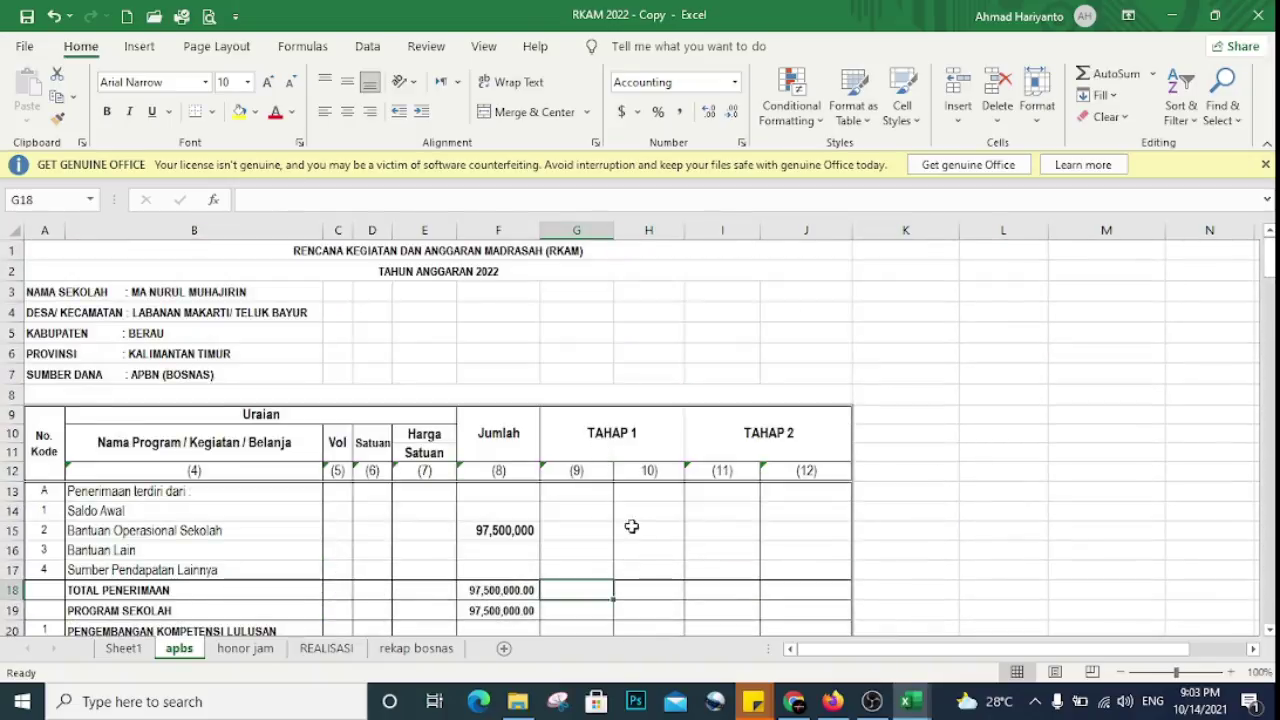
# - Locate the Pelaksanaan PPDB (Penerimaan Peserta Didik Baru) activity under Program Kesiswaan and select its row heading
pyautogui.scroll(-3, 640, 540)
pyautogui.scroll(-3, 652, 557)
pyautogui.click(654, 497)
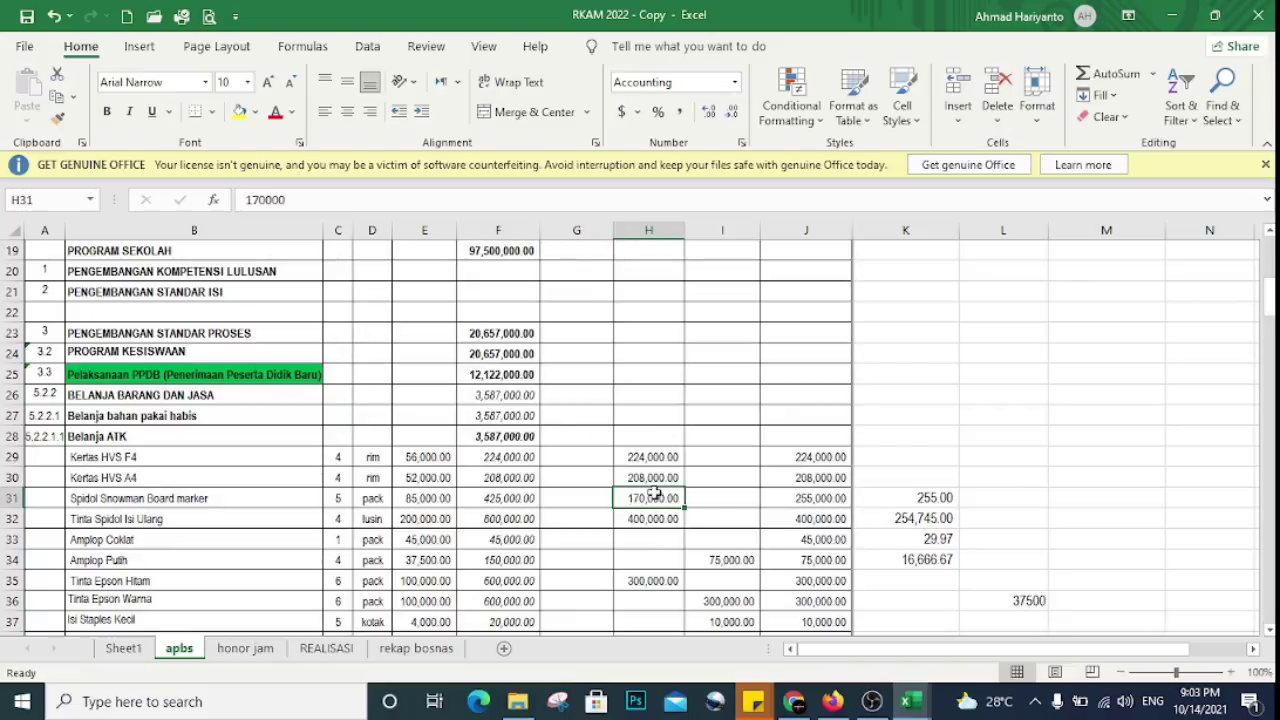
pyautogui.scroll(-1, 654, 494)
pyautogui.scroll(-1, 654, 493)
pyautogui.scroll(2, 575, 335)
pyautogui.scroll(1, 189, 370)
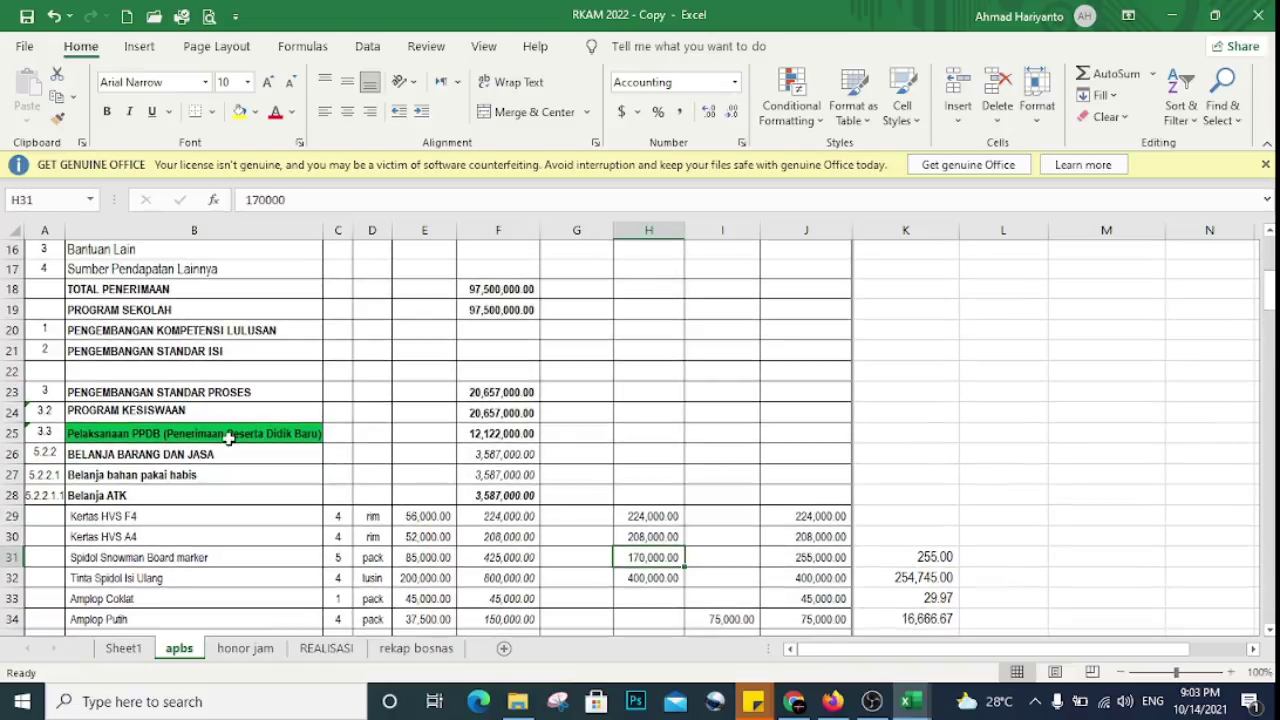
pyautogui.click(171, 437)
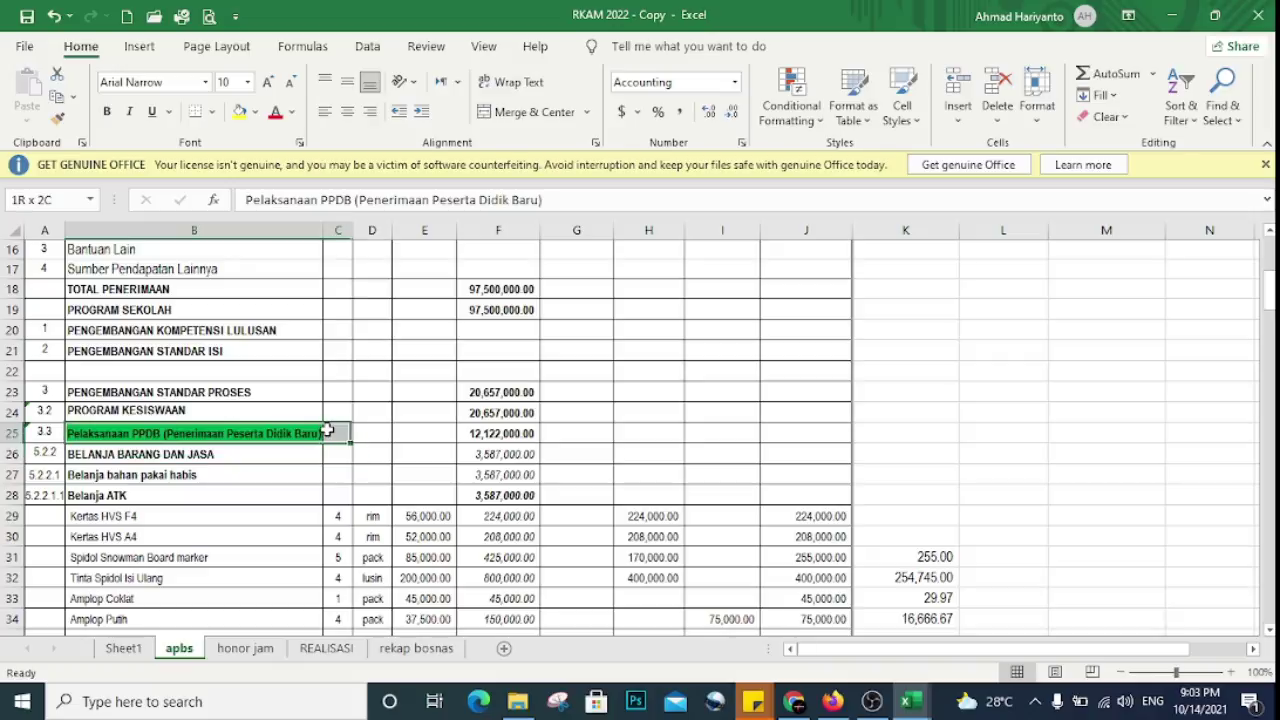
# - In Firefox, start a new Rencana Kegiatan with Standar Pendidikan "2 PENGEMBANGAN STANDAR PROSES" and Kegiatan "3 Pengelolaan Program Kesiswaan"
pyautogui.click(832, 702)
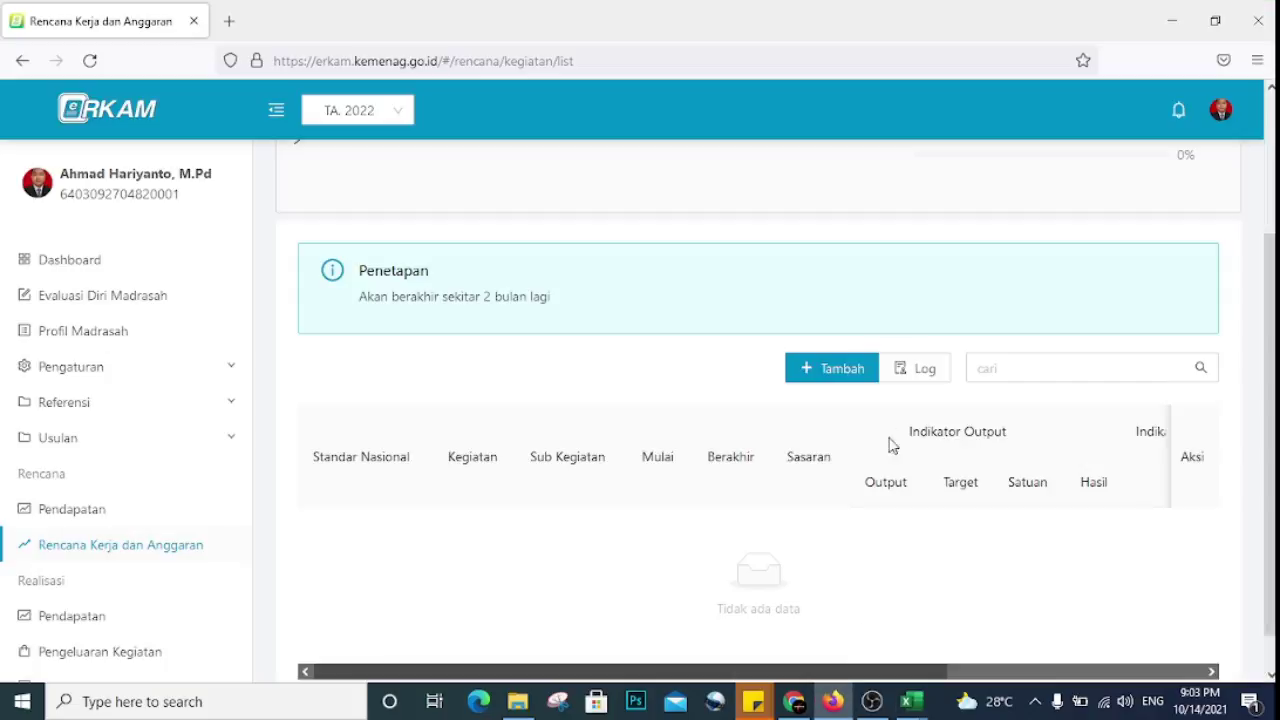
pyautogui.click(834, 378)
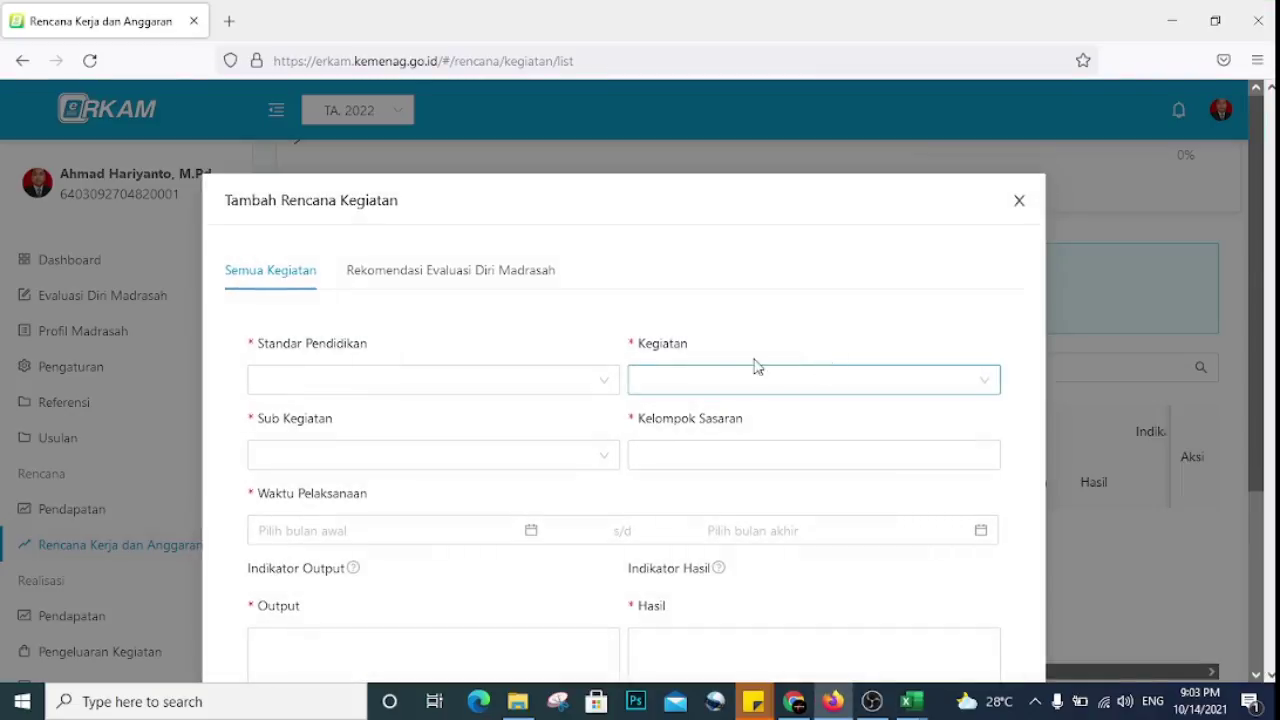
pyautogui.click(597, 389)
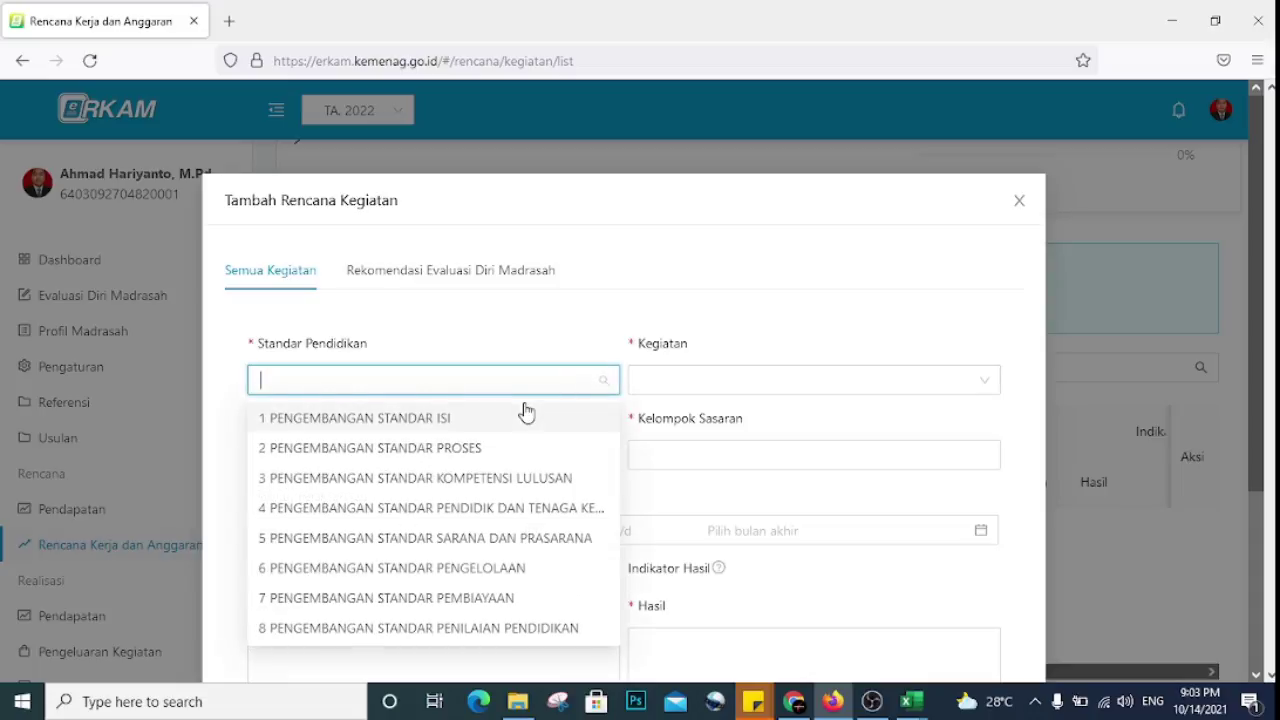
pyautogui.click(446, 452)
pyautogui.click(755, 382)
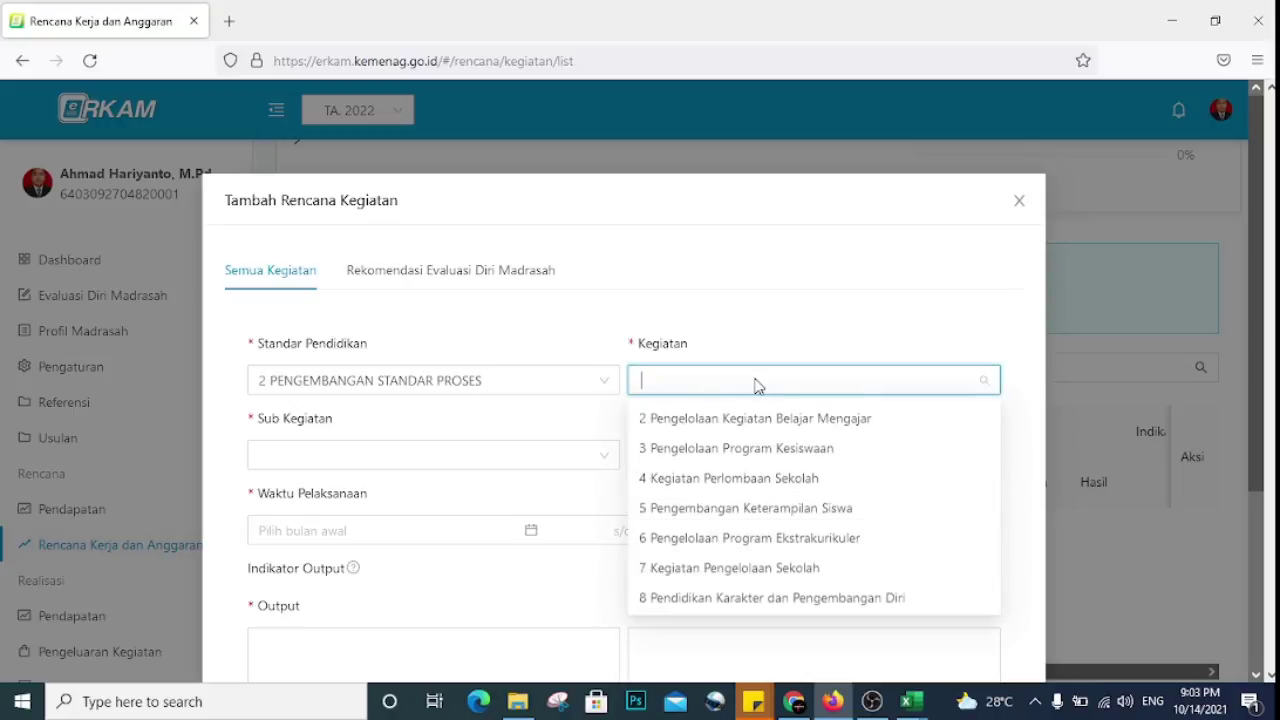
pyautogui.click(754, 456)
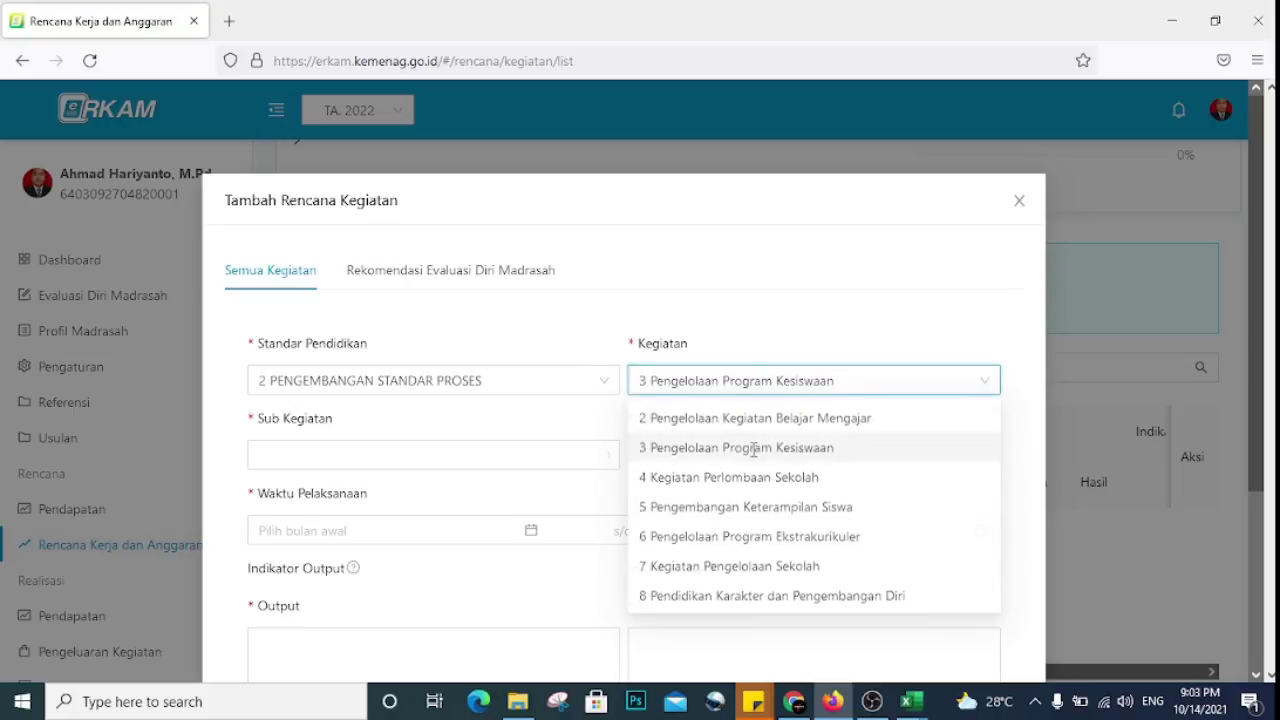
# - Set Sub Kegiatan to "2.3.1 Pelaksanaan Pendaftaran Peserta Didik Baru (PPDB)" and Kelompok Sasaran to Siswa
pyautogui.click(549, 455)
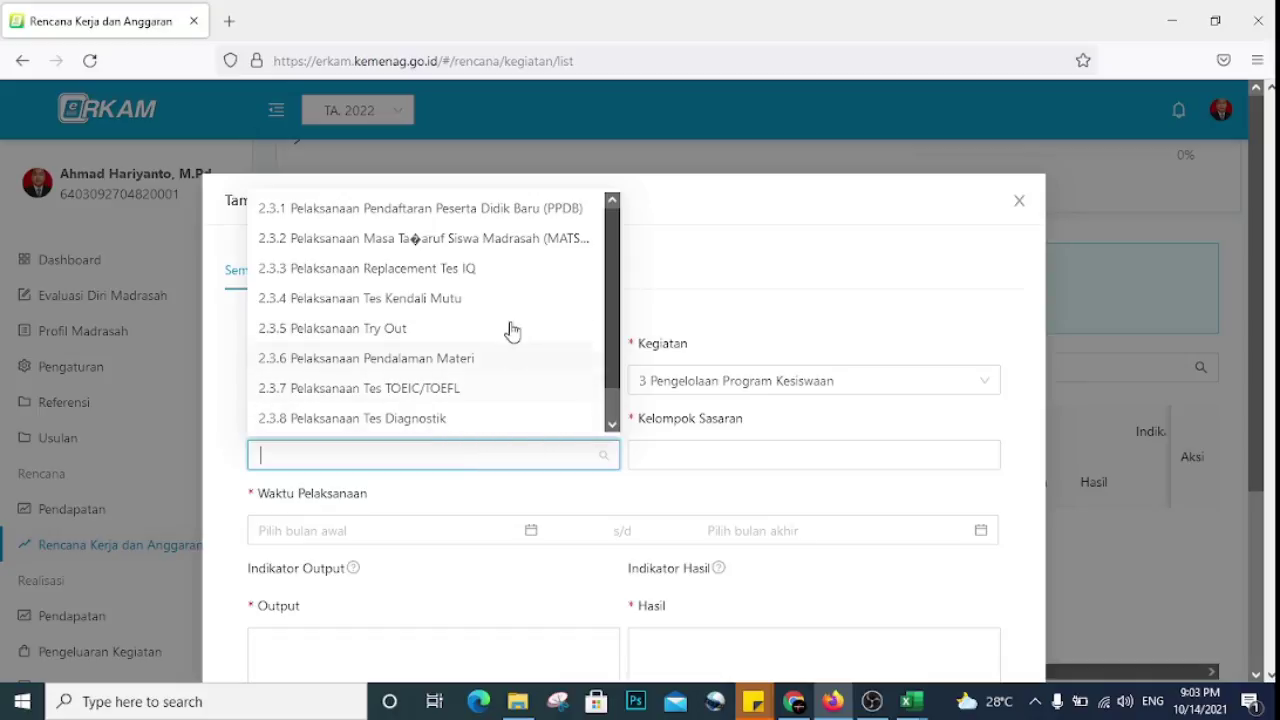
pyautogui.click(517, 208)
pyautogui.click(699, 459)
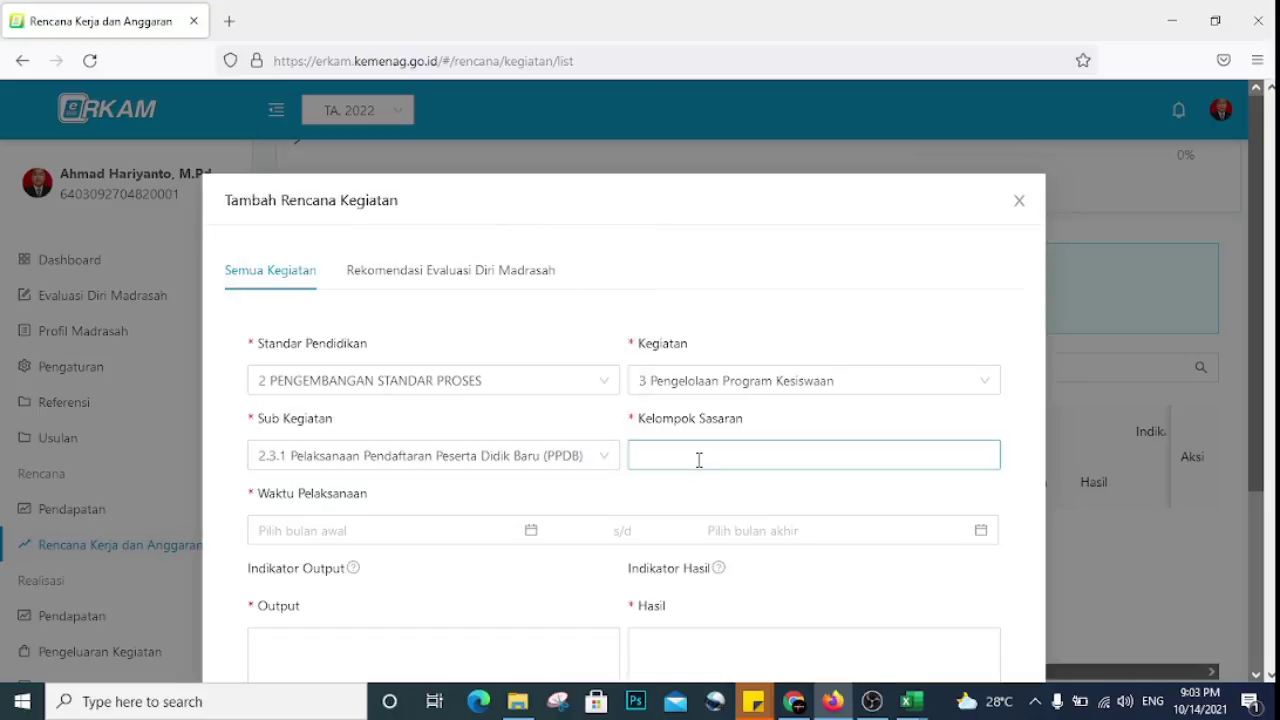
pyautogui.click(701, 465)
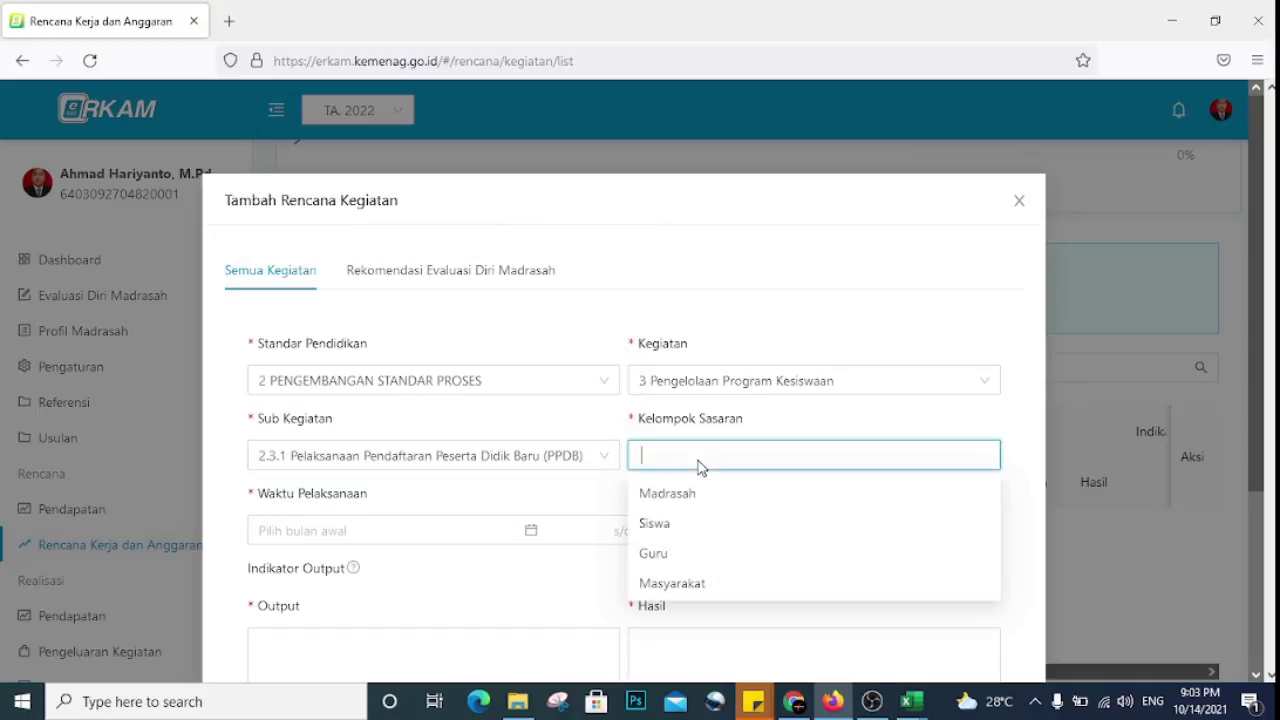
pyautogui.click(662, 527)
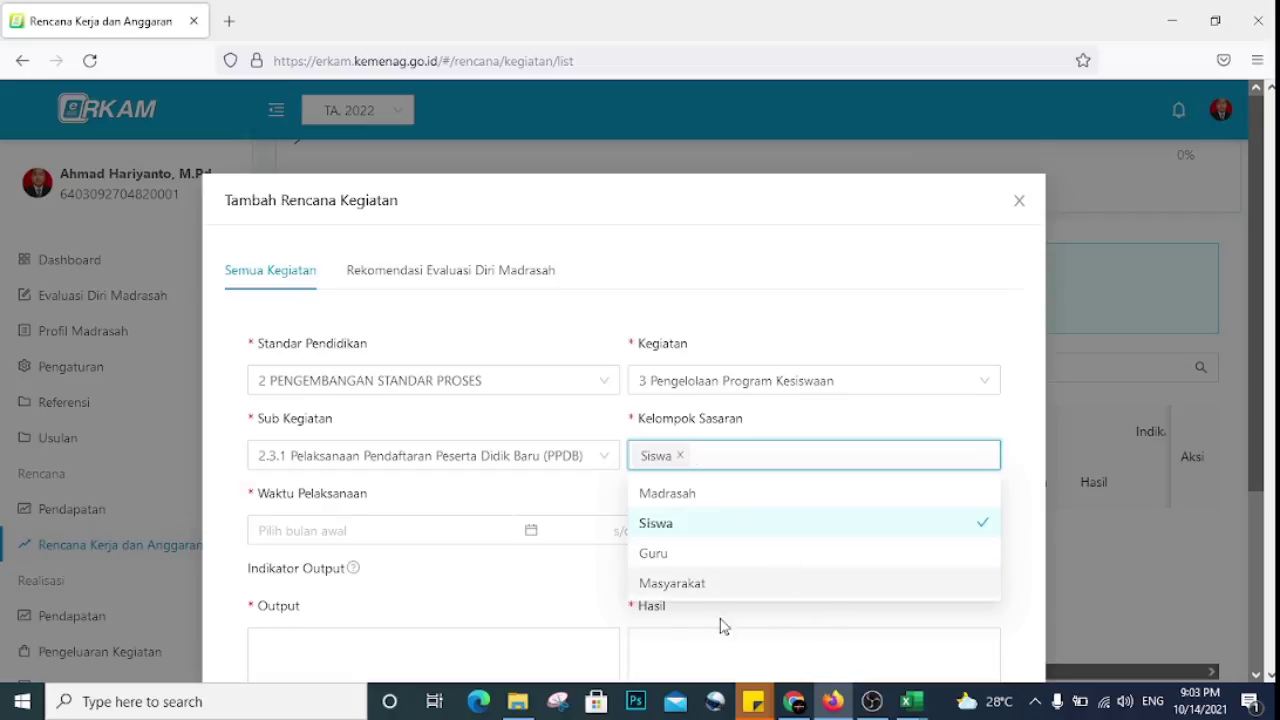
# - Set the starting month of Waktu Pelaksanaan to June 2022
pyautogui.click(523, 533)
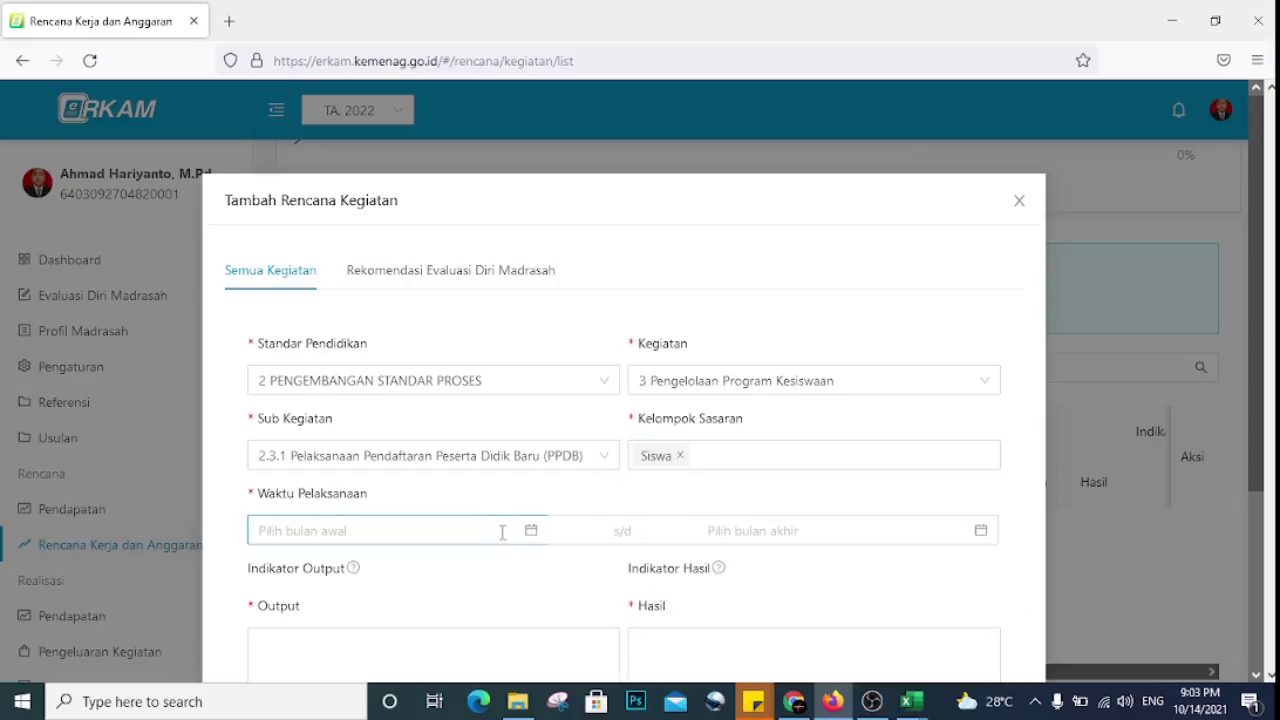
pyautogui.click(524, 538)
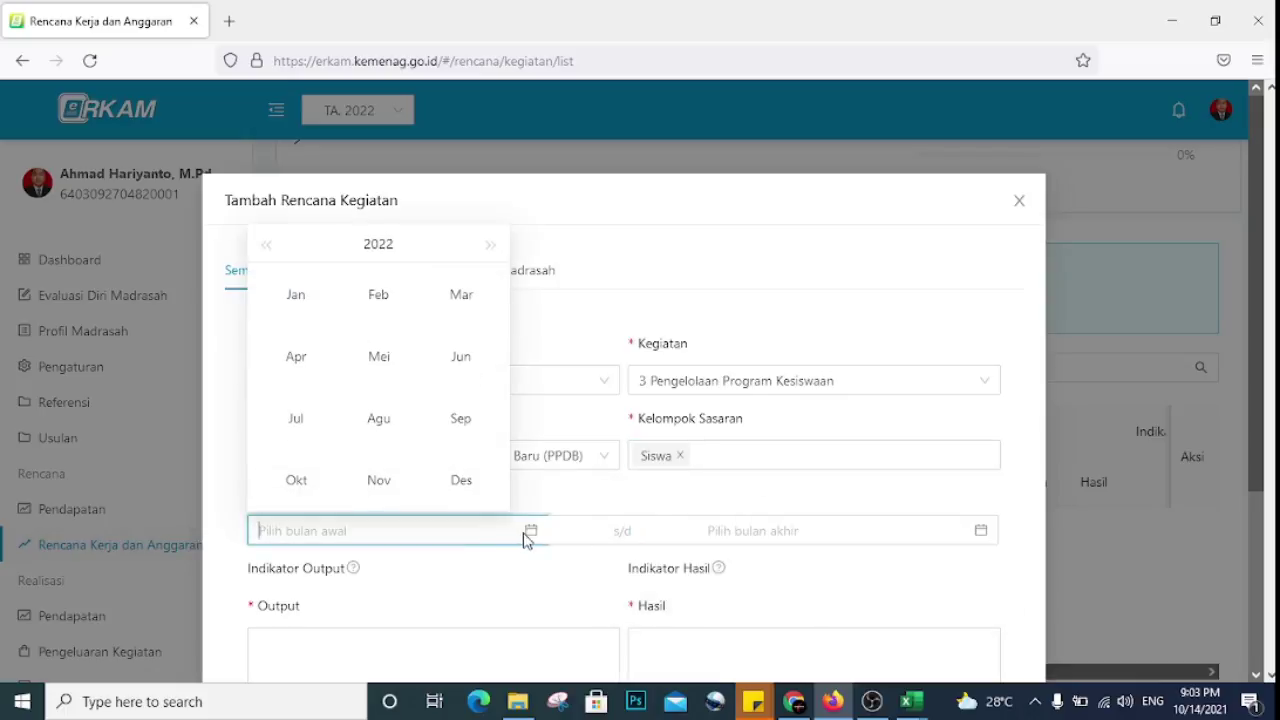
pyautogui.click(462, 358)
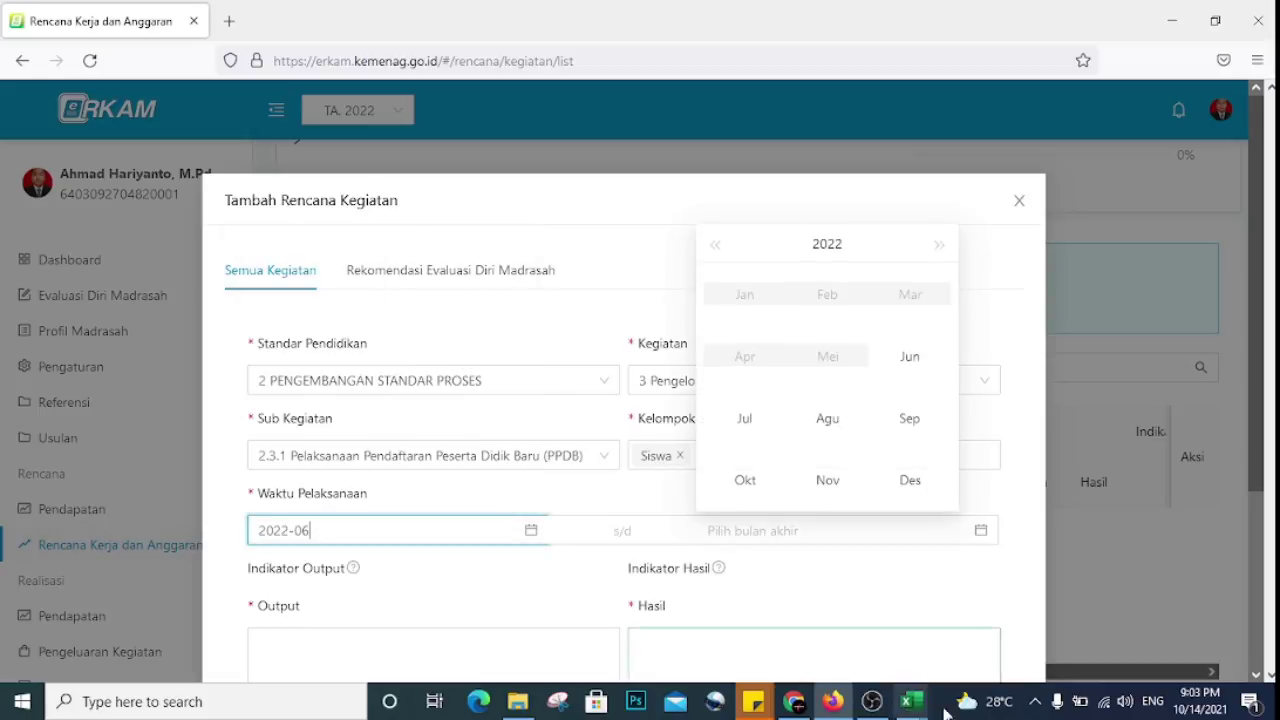
# - Switch to the RKAM 2022 - Copy workbook and check how the PPDB expense items are spread over Tahap 1 and Tahap 2
pyautogui.click(903, 704)
pyautogui.click(868, 655)
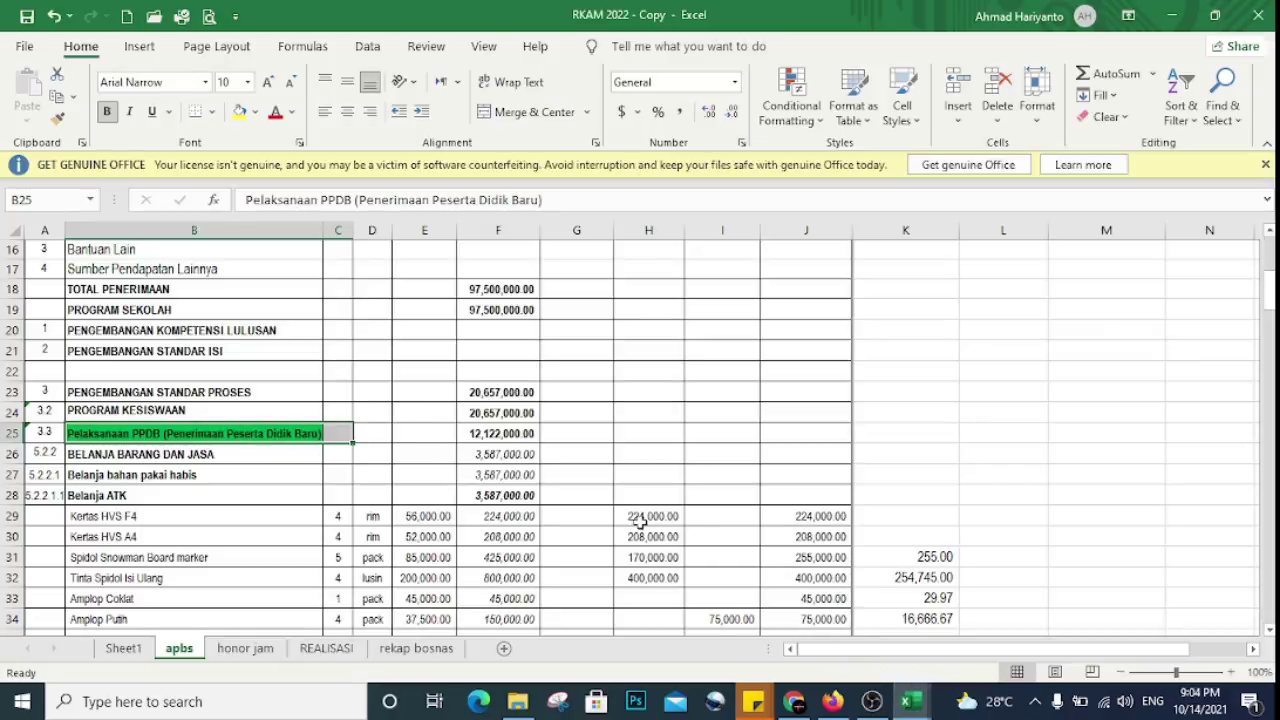
pyautogui.scroll(-3, 652, 517)
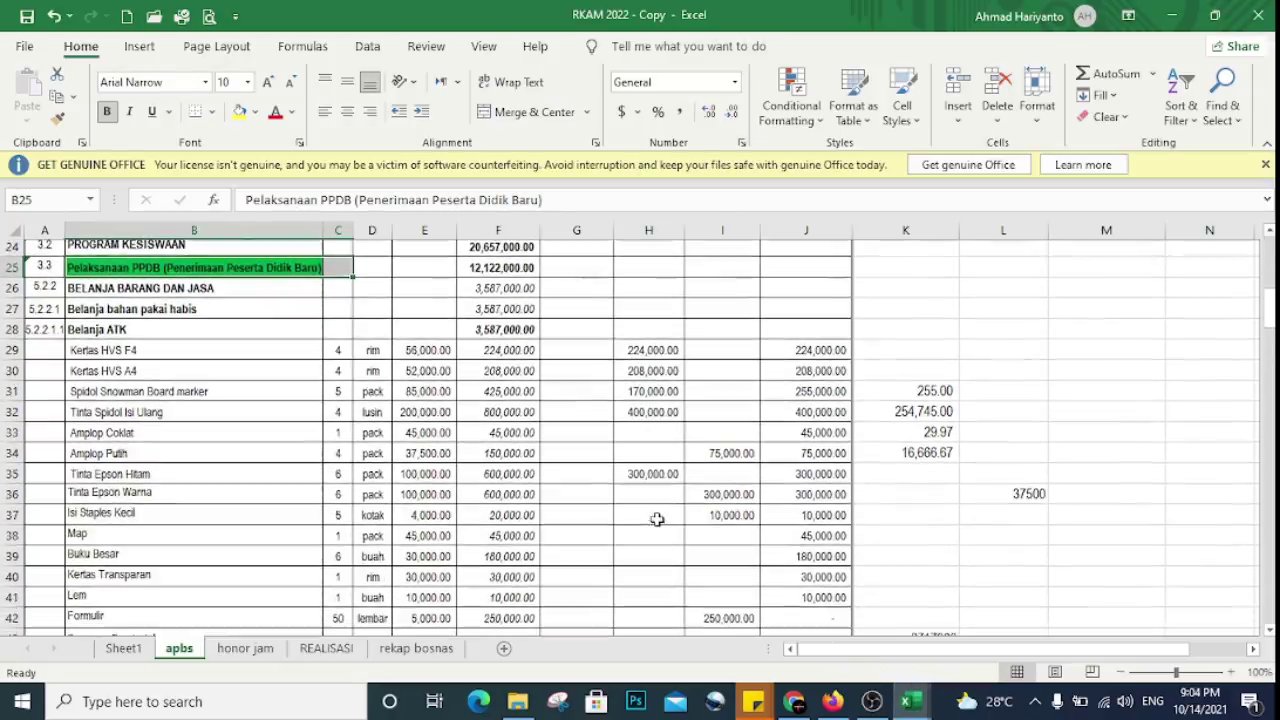
pyautogui.scroll(-1, 671, 466)
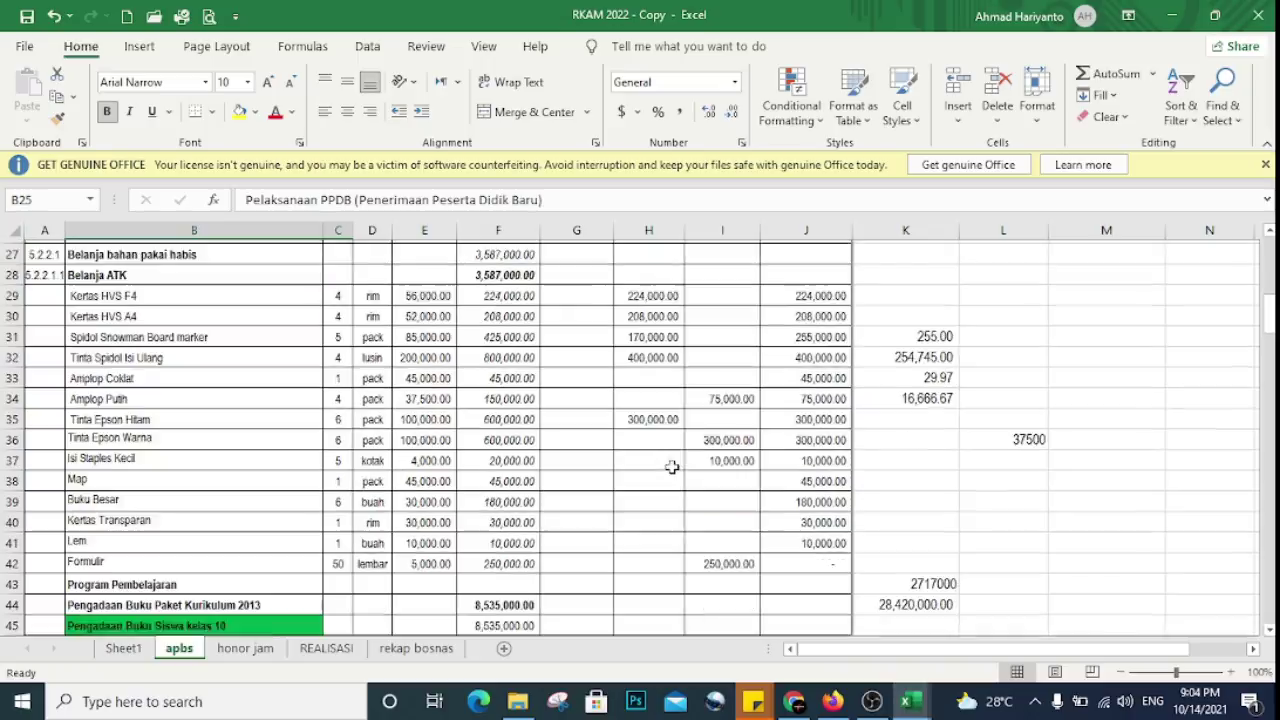
# - Switch back to eRKAM in Firefox and set the ending month of Waktu Pelaksanaan to December 2022
pyautogui.scroll(1, 680, 484)
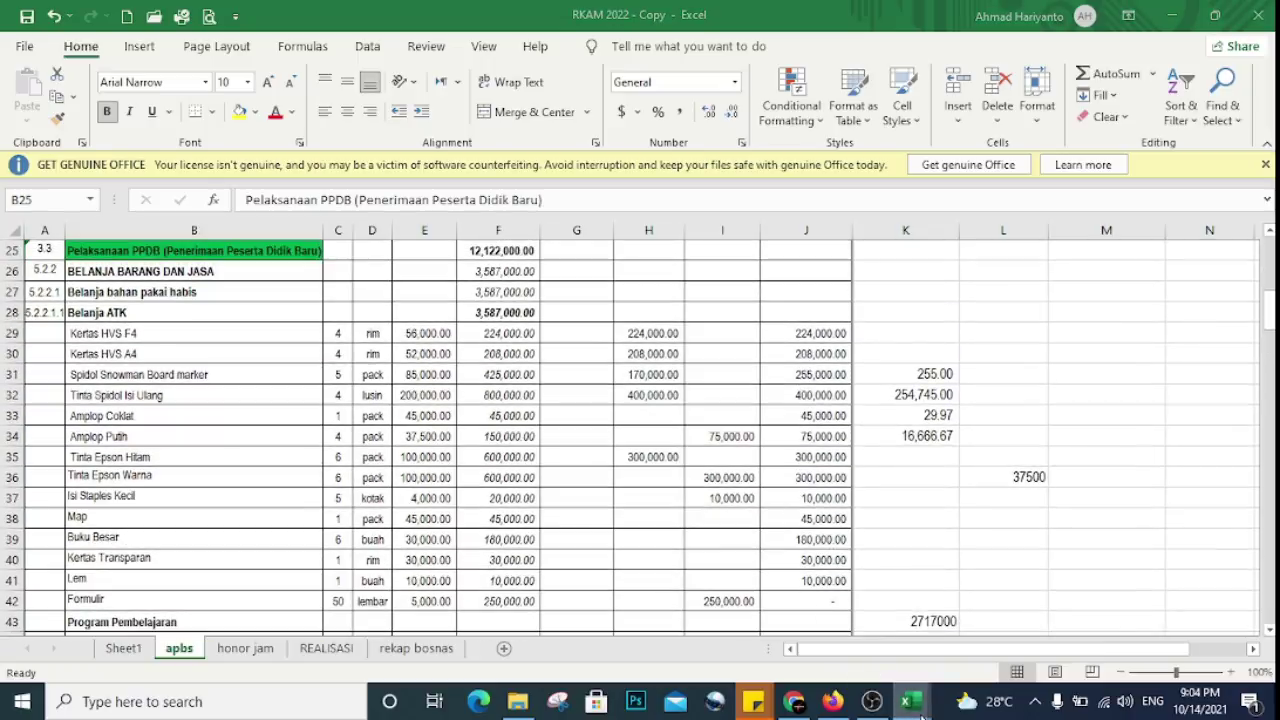
pyautogui.click(836, 698)
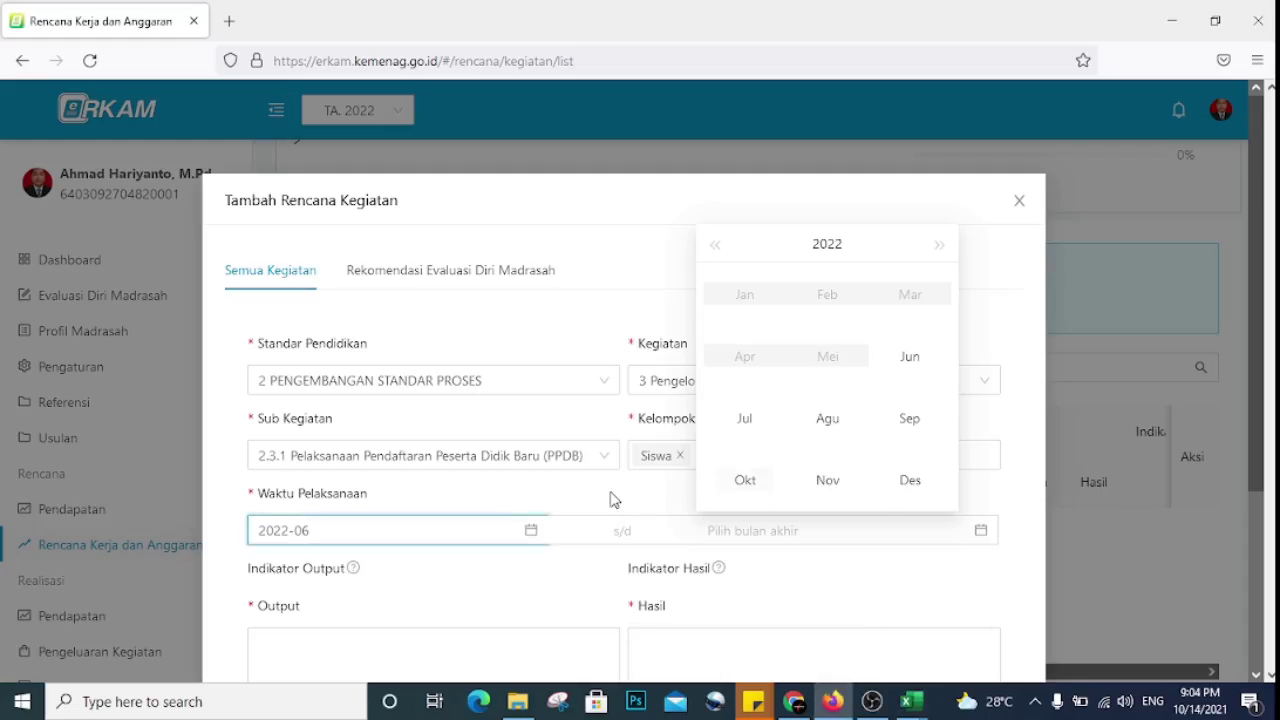
pyautogui.click(912, 481)
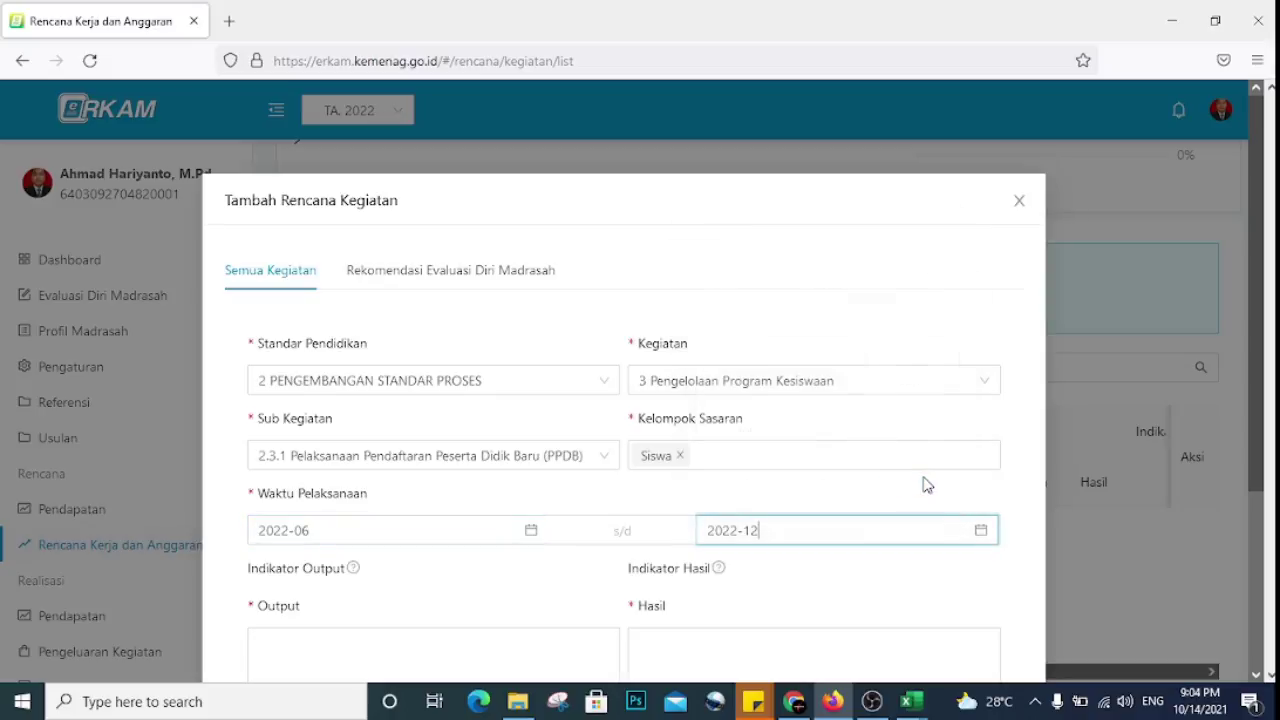
# - Fill in both Output and Hasil with "Terlaksananya kegiatan PPDB Madrasah tahun 2022"
pyautogui.scroll(-4, 734, 577)
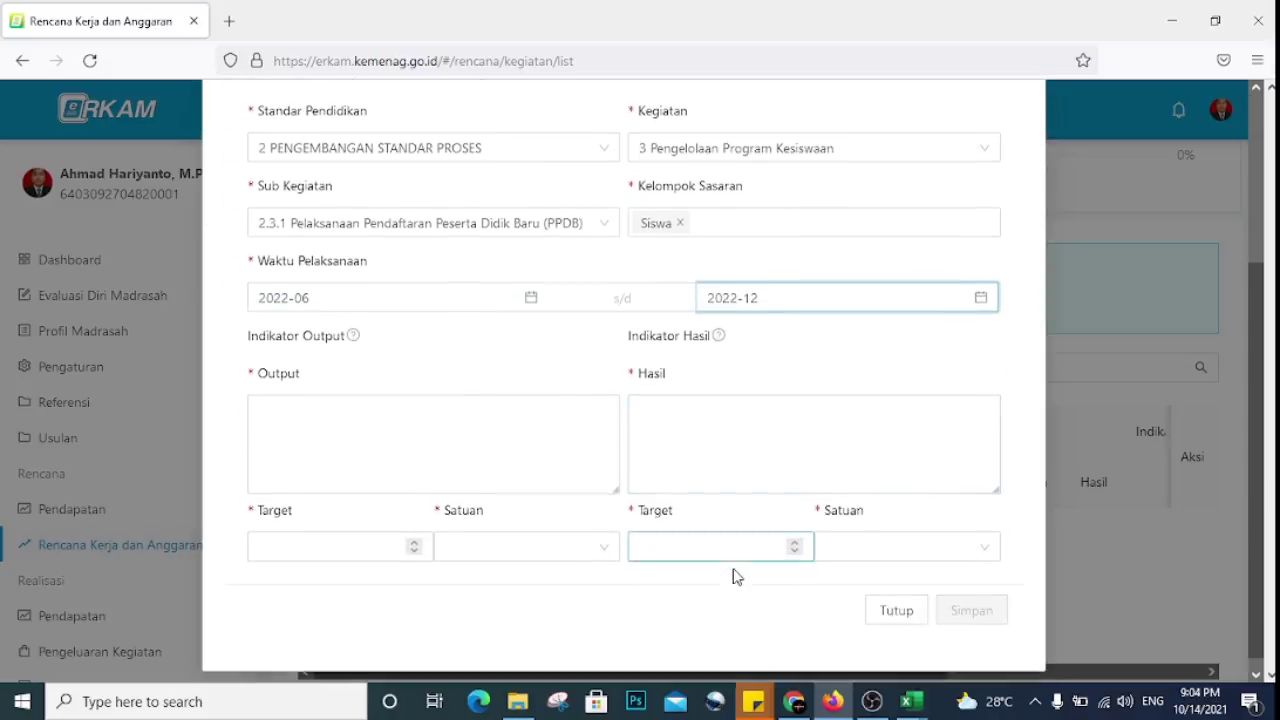
pyautogui.click(558, 432)
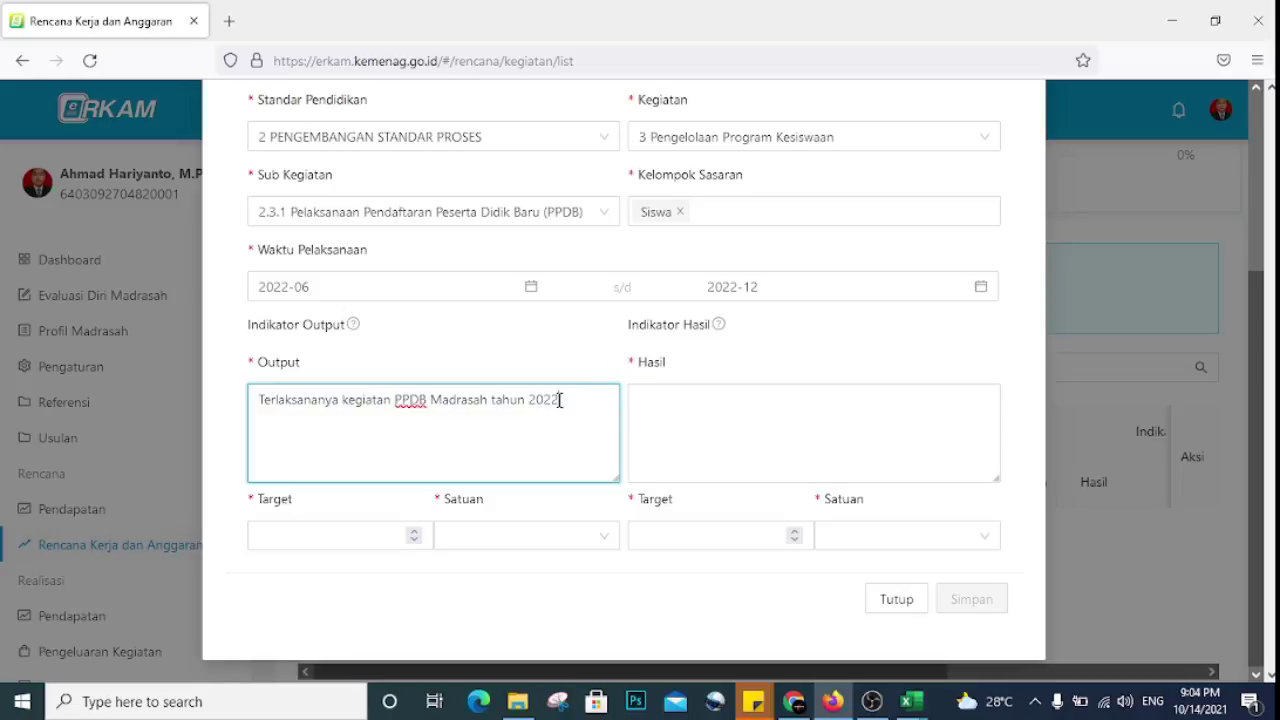
pyautogui.moveTo(560, 399); pyautogui.dragTo(232, 399)
pyautogui.hotkey('ctrl', 'c')
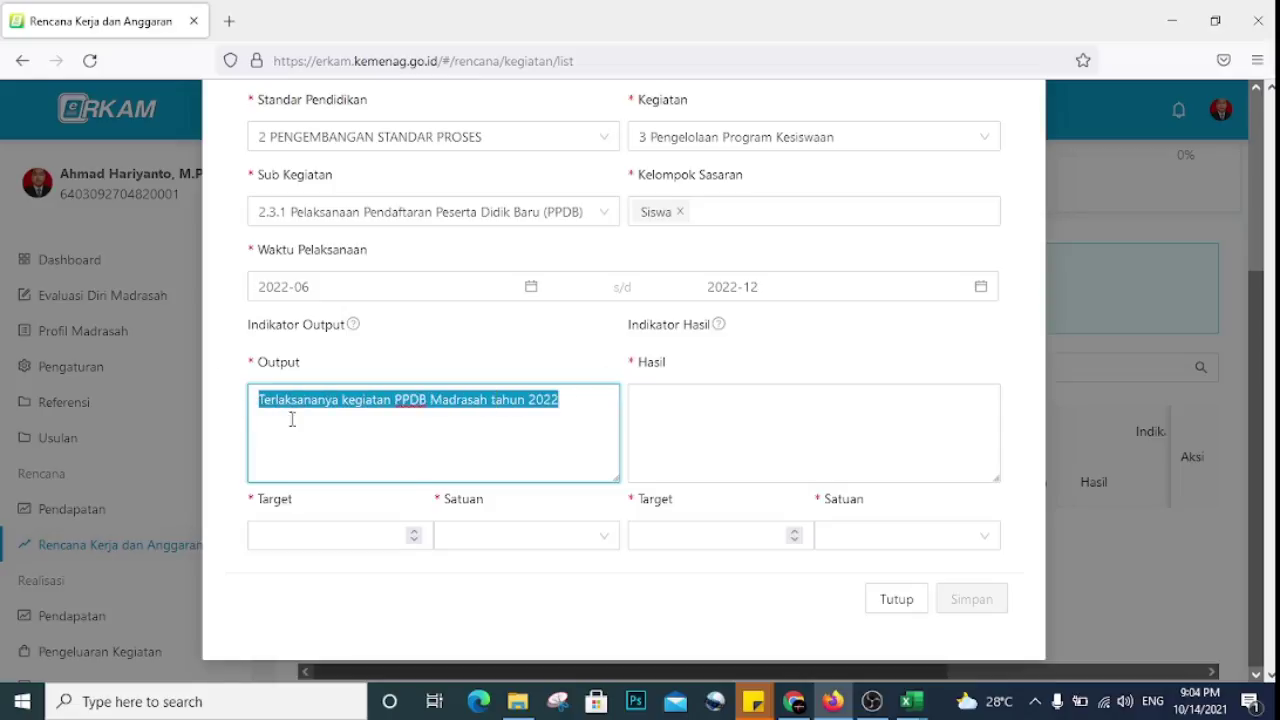
pyautogui.click(686, 423)
pyautogui.hotkey('ctrl', 'v')
# - Set the Indikator Output Target to 36 with OK as its Satuan
pyautogui.click(398, 541)
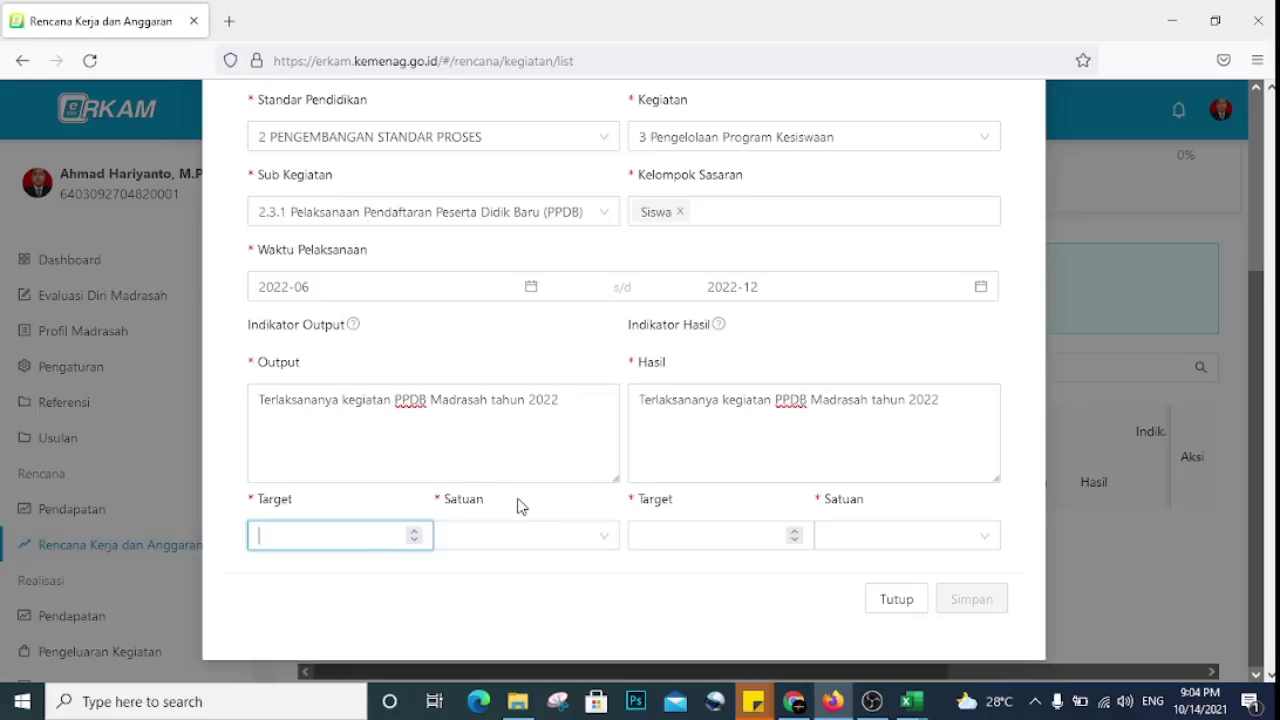
pyautogui.write('36')
pyautogui.click(680, 534)
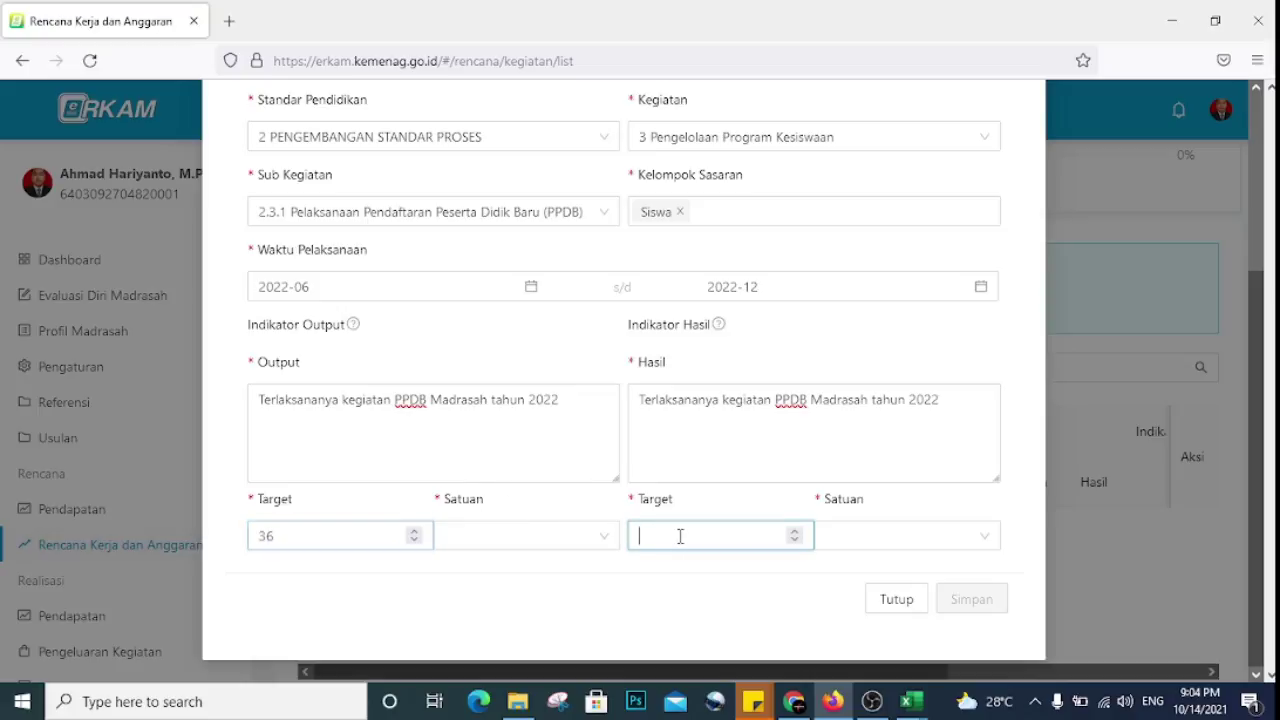
pyautogui.click(578, 540)
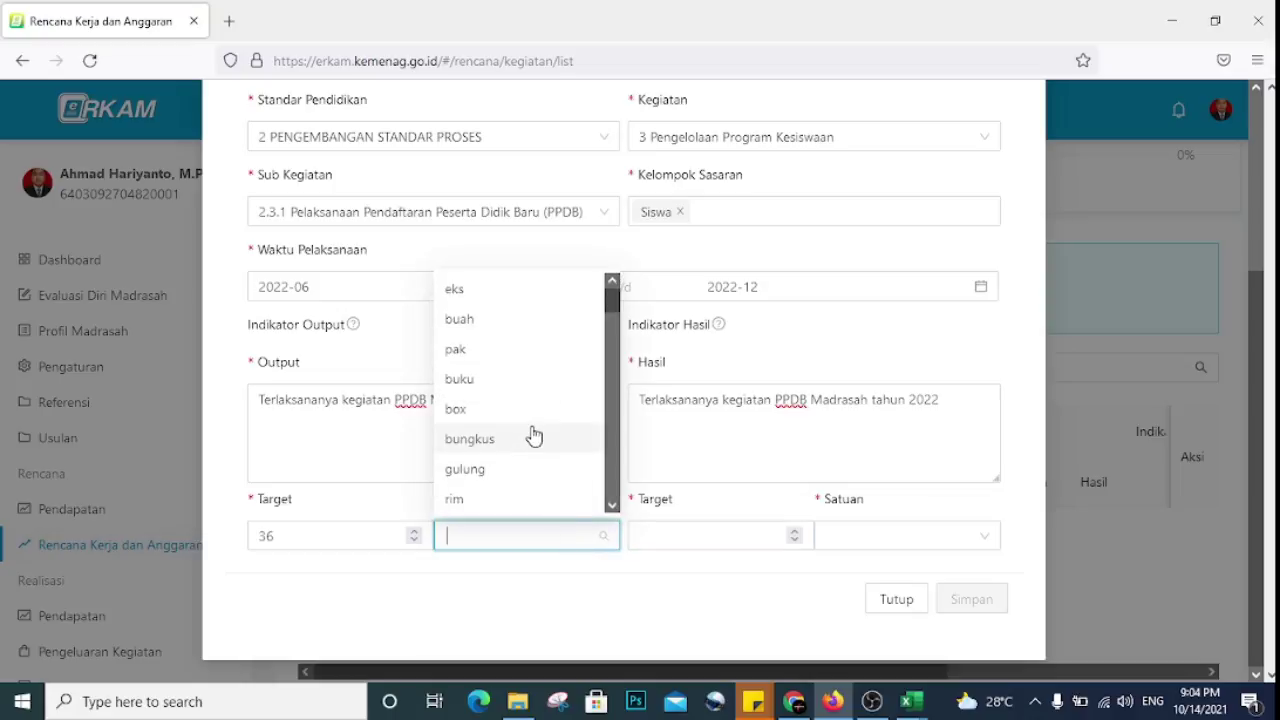
pyautogui.scroll(-5, 533, 435)
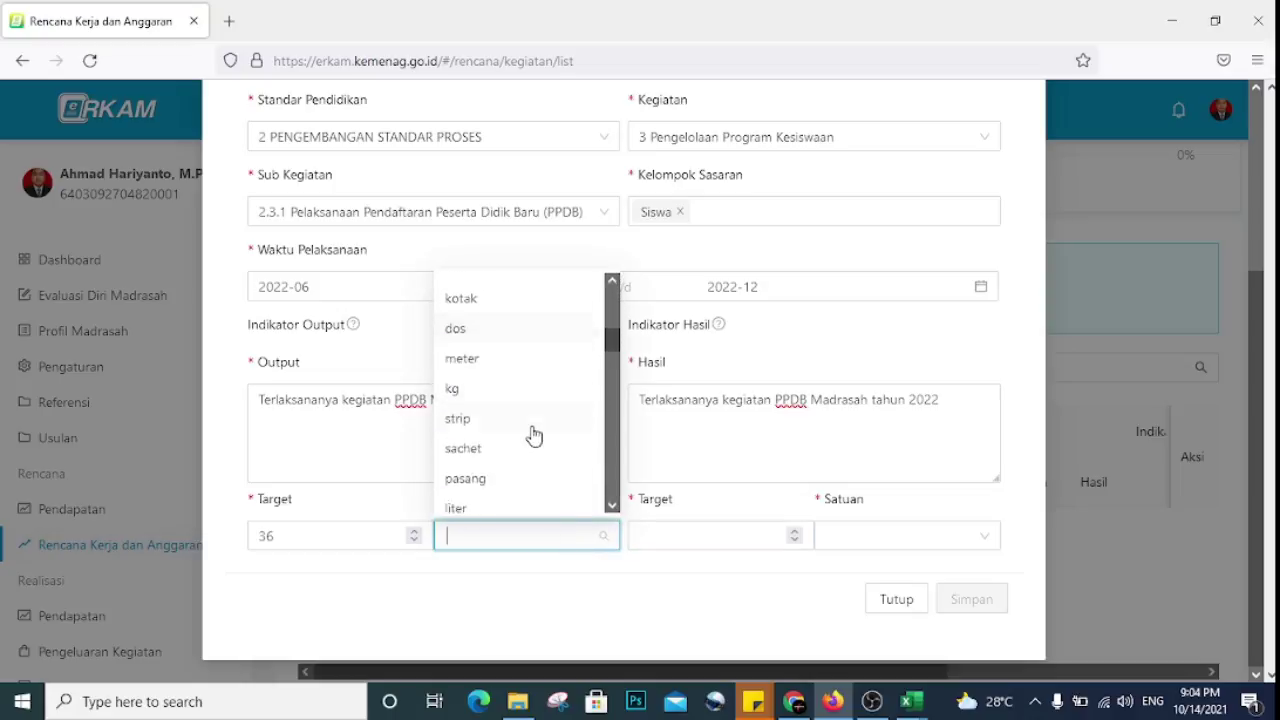
pyautogui.scroll(-2, 533, 435)
pyautogui.write('ok')
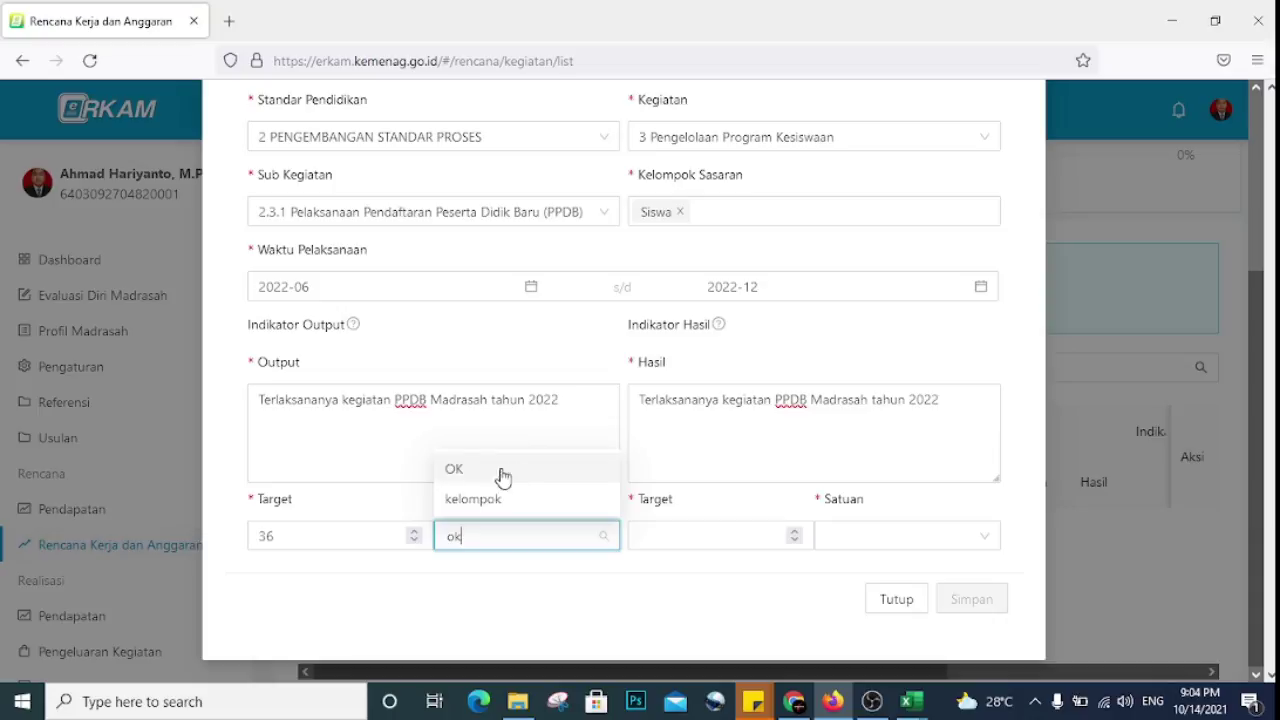
pyautogui.click(502, 477)
# - Set the Indikator Hasil Target to 36 with Satuan OK, and save the PPDB activity plan
pyautogui.click(749, 541)
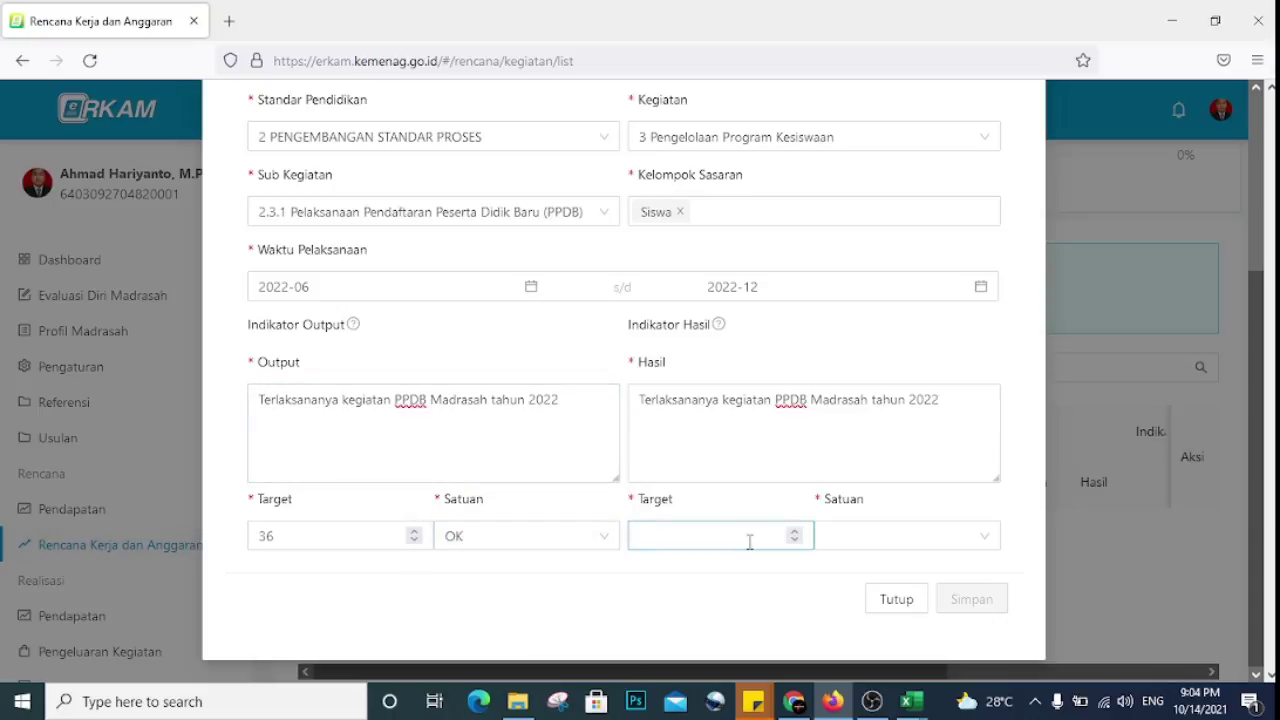
pyautogui.write('36')
pyautogui.click(872, 537)
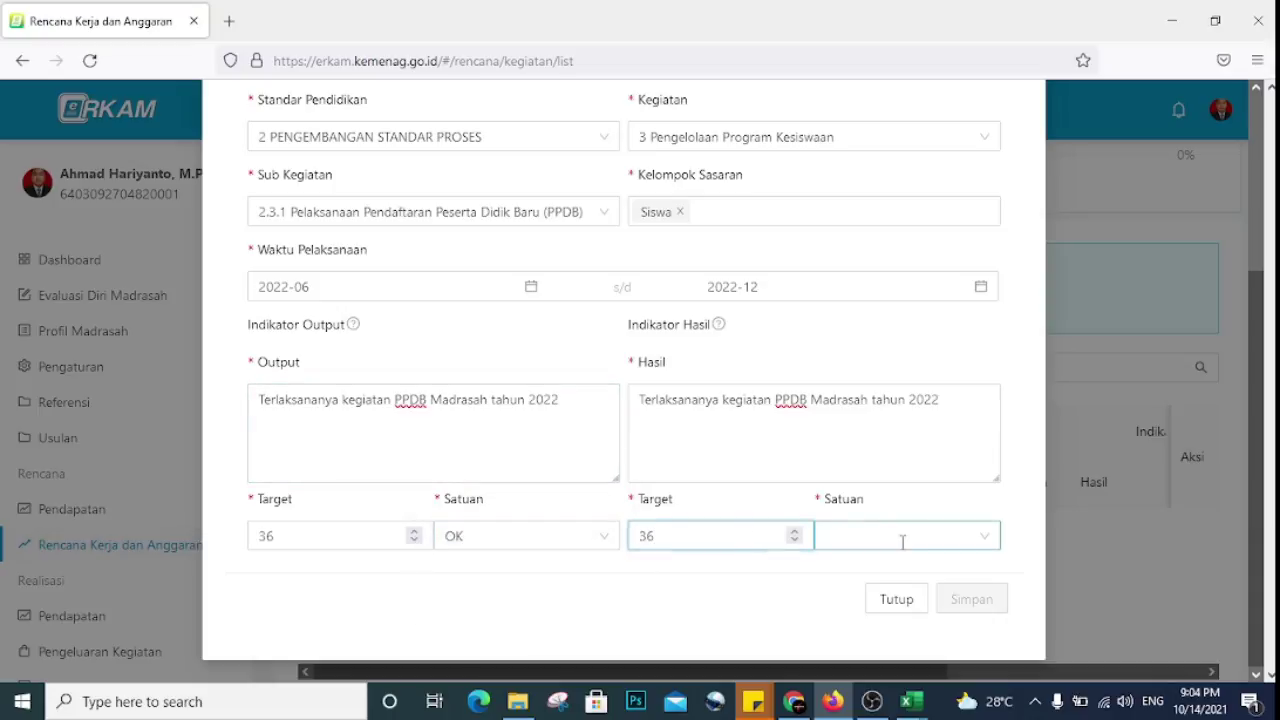
pyautogui.write('ok')
pyautogui.click(836, 471)
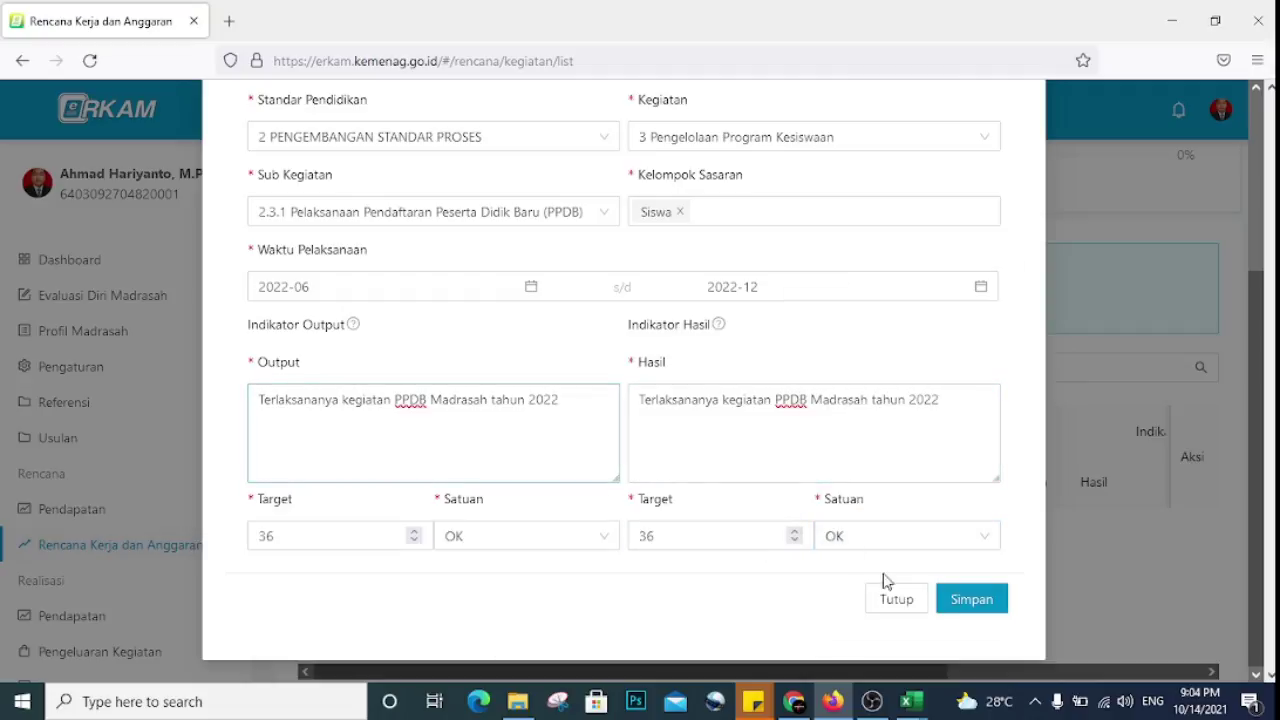
pyautogui.click(970, 600)
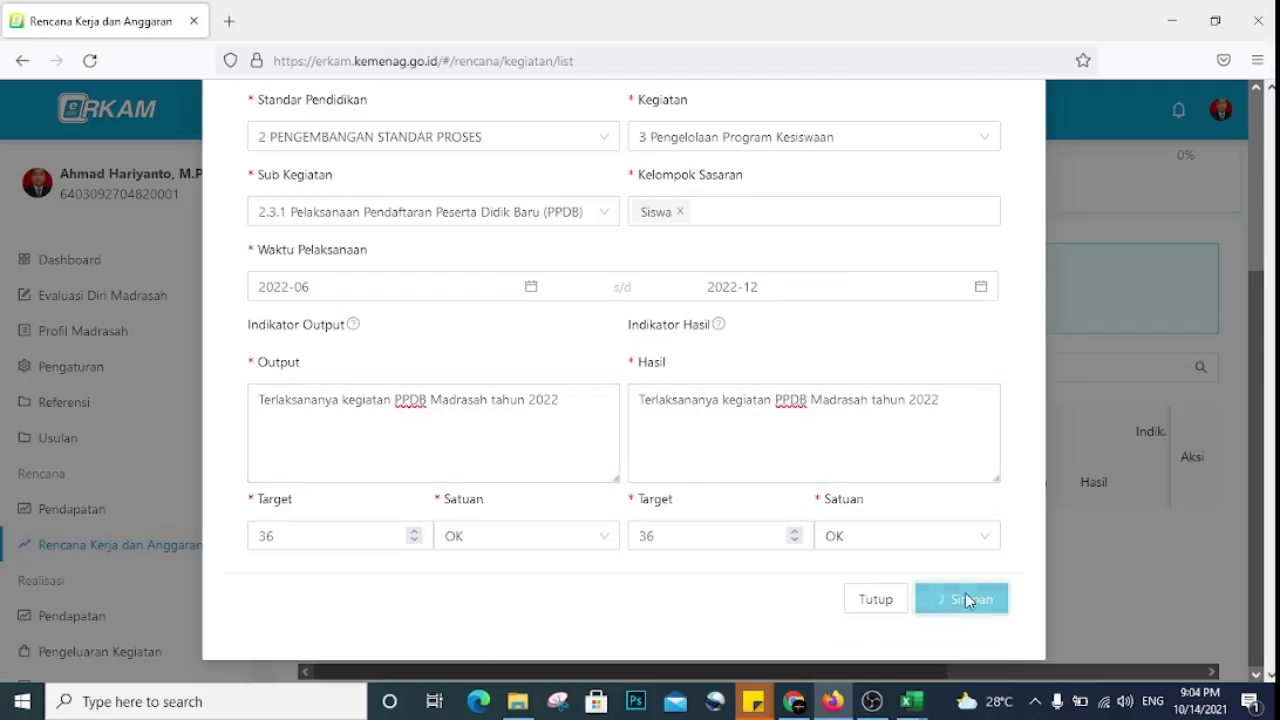
# - Start another new Rencana Kegiatan from the activity list
pyautogui.scroll(-1, 880, 566)
pyautogui.scroll(-2, 855, 567)
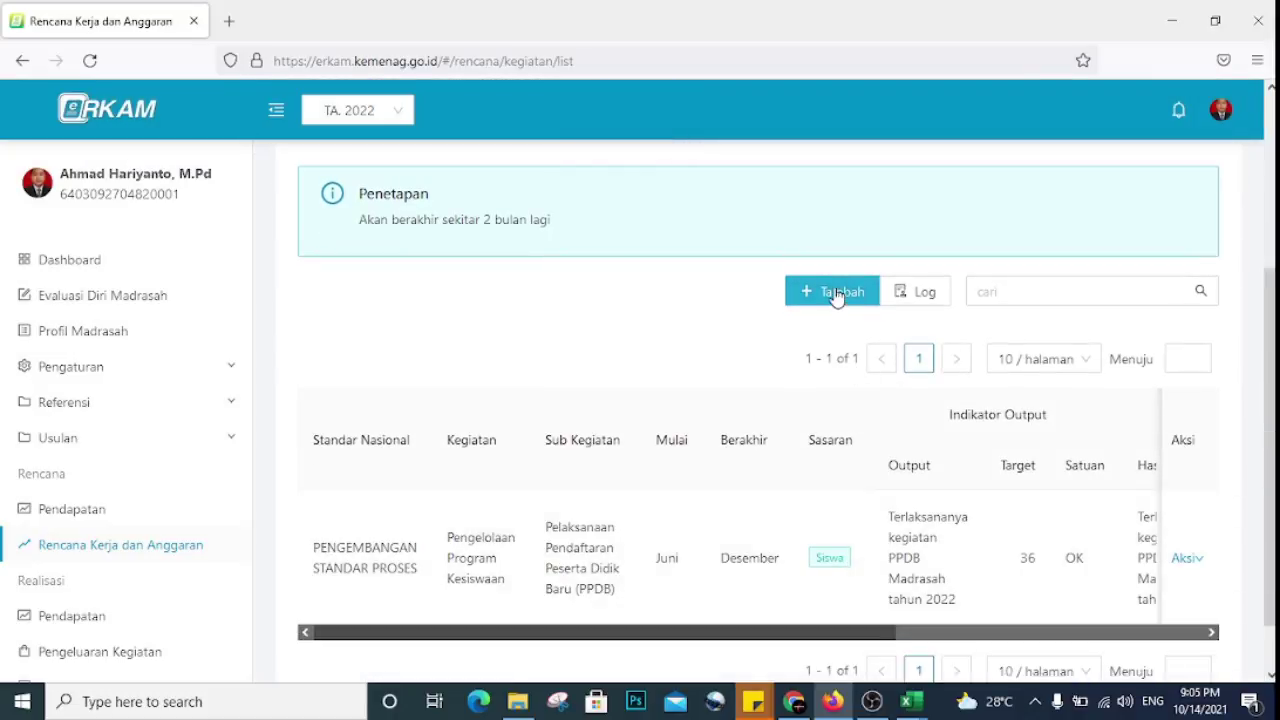
pyautogui.moveTo(1196, 563)
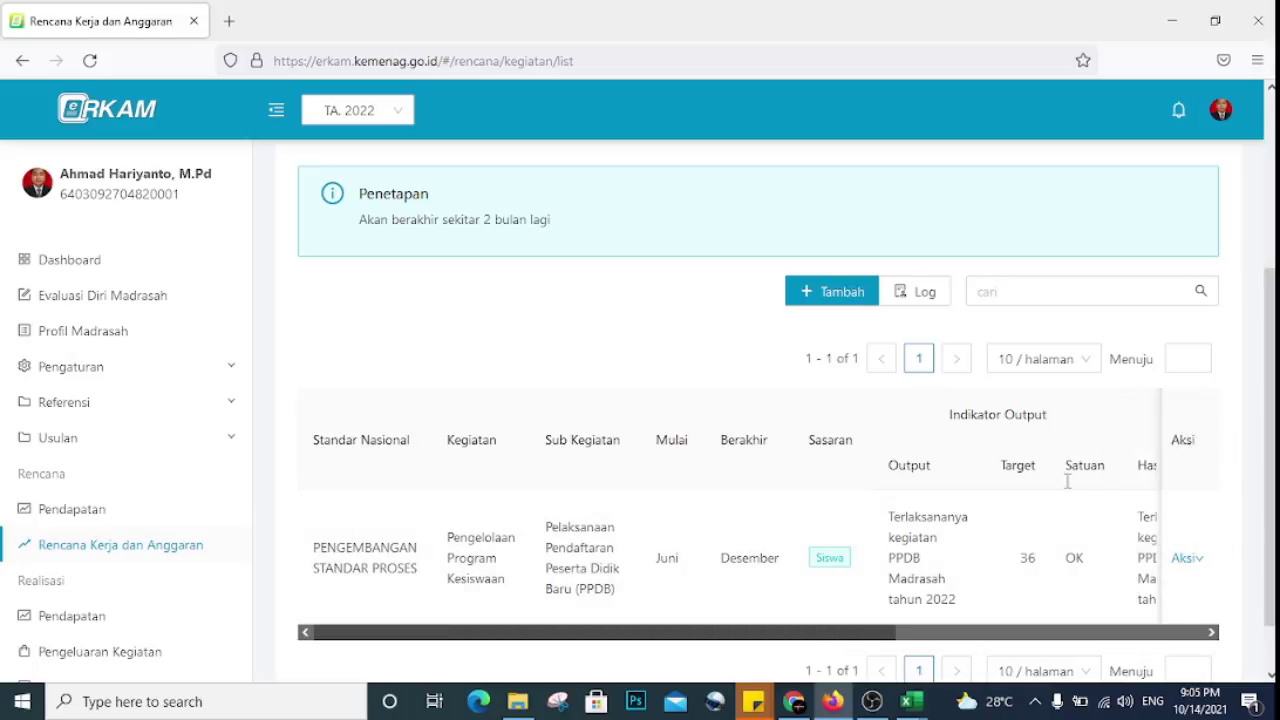
pyautogui.scroll(-1, 975, 505)
pyautogui.scroll(2, 972, 508)
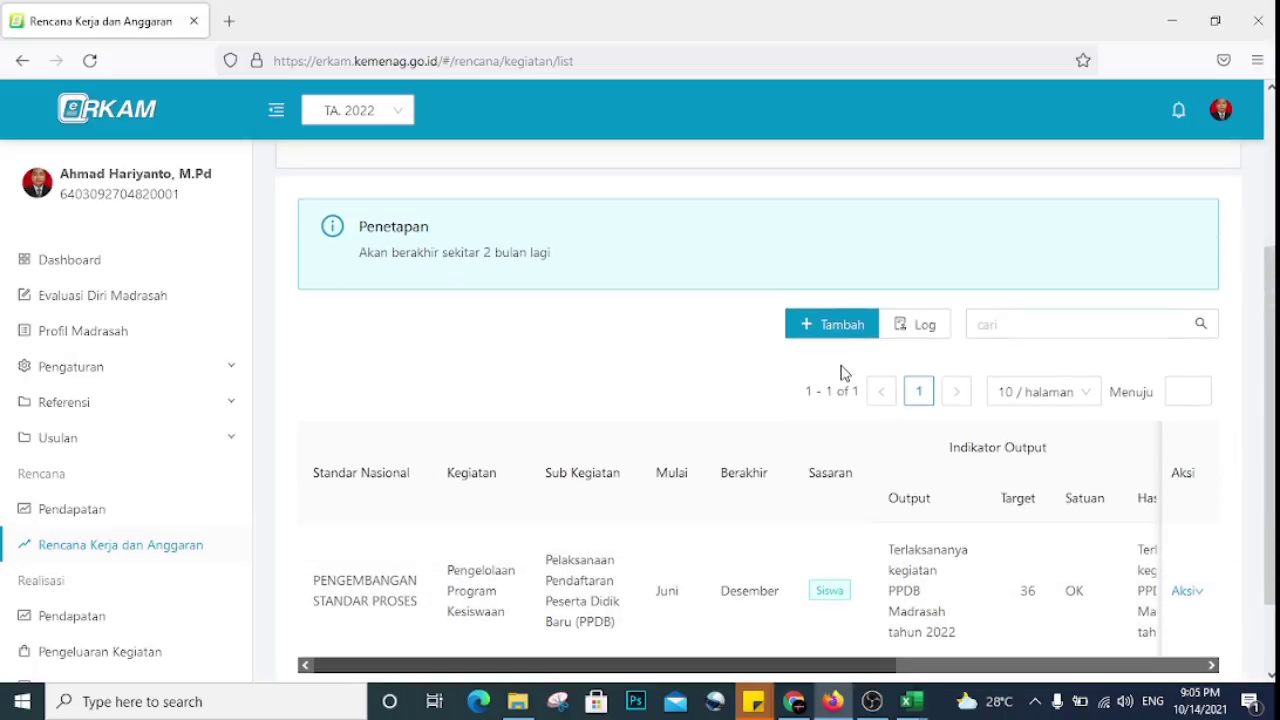
pyautogui.click(826, 326)
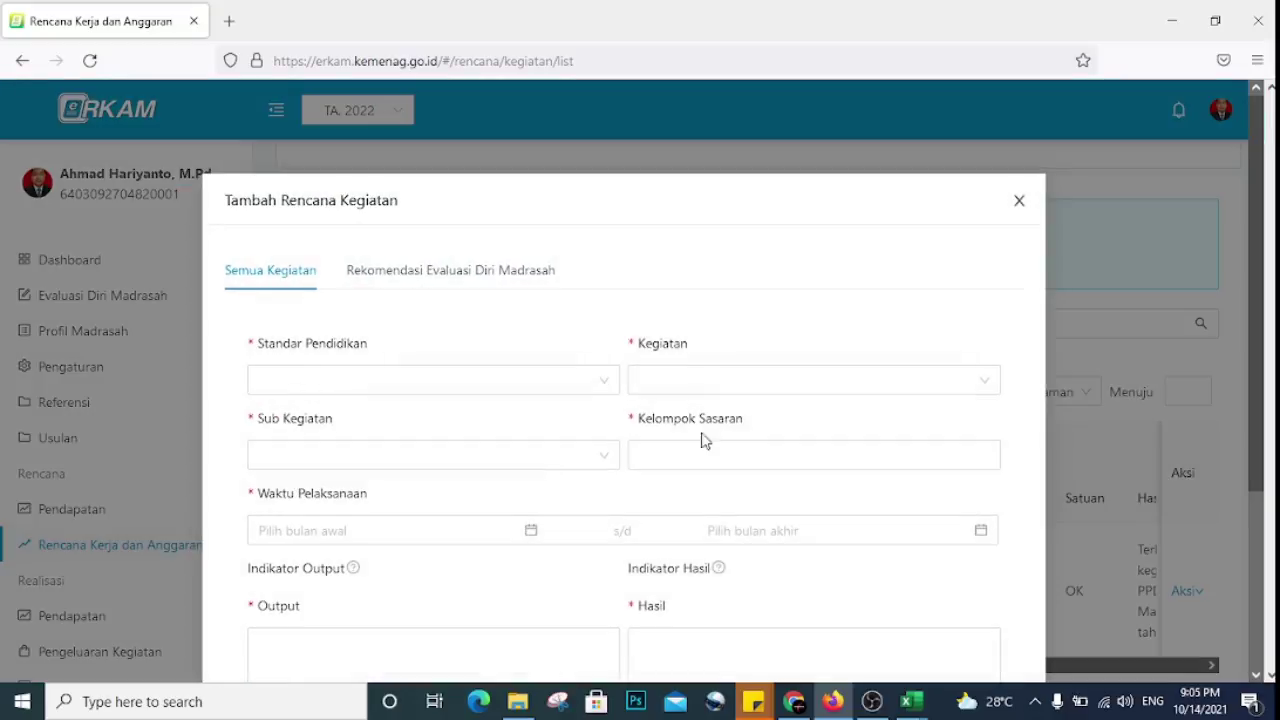
# - Switch to the RKAM 2022 - Copy workbook and check the items under Pengadaan Buku Siswa kelas 10 in the apbs sheet
pyautogui.moveTo(906, 698)
pyautogui.click(823, 640)
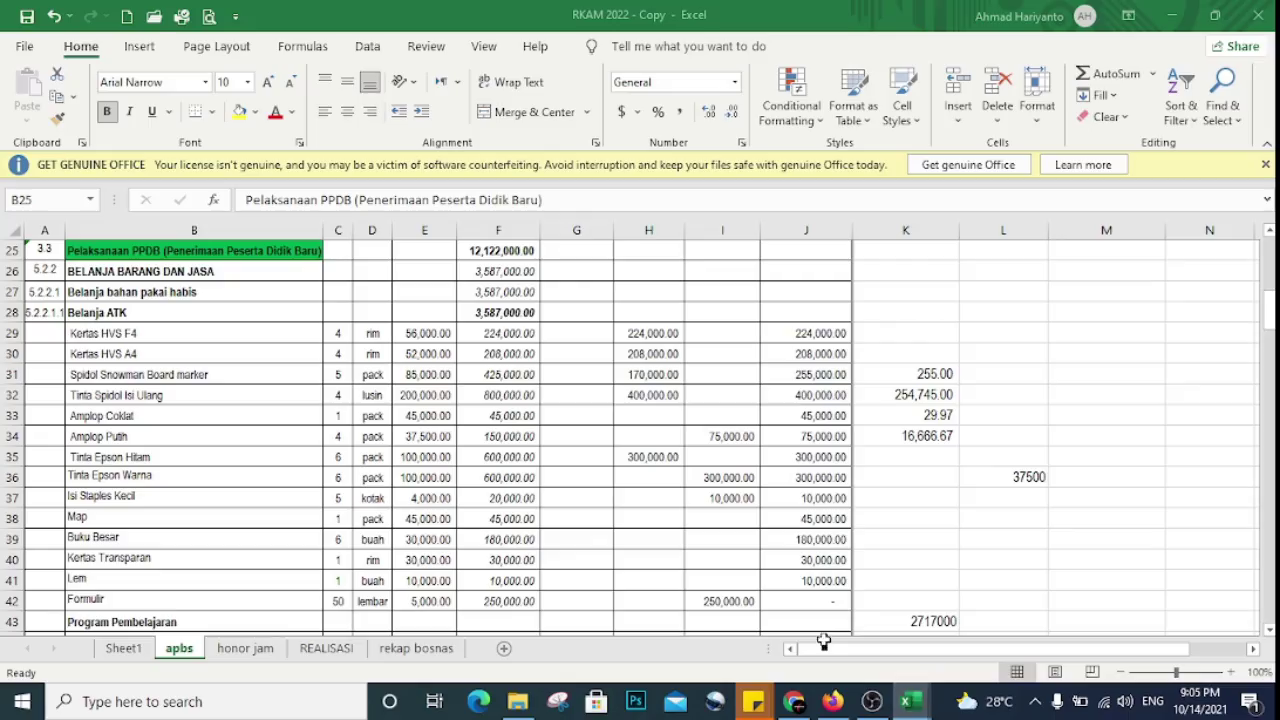
pyautogui.scroll(-3, 410, 485)
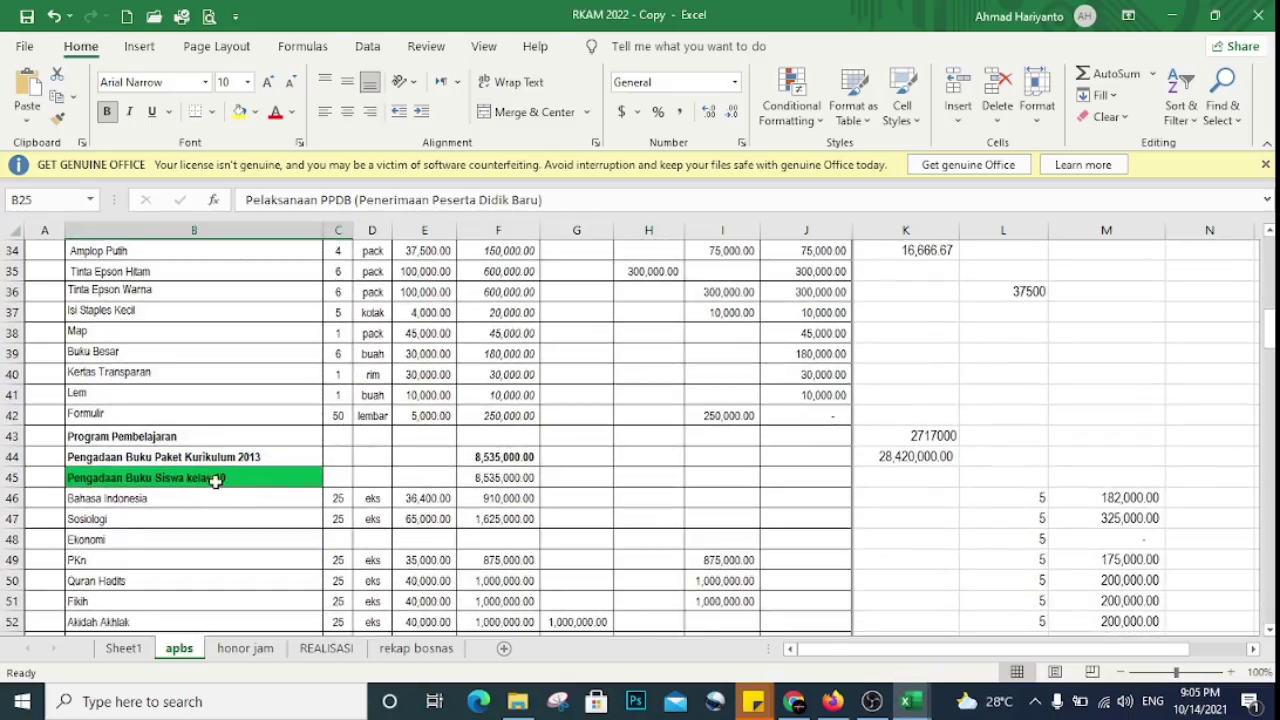
pyautogui.scroll(-1, 176, 441)
pyautogui.click(238, 413)
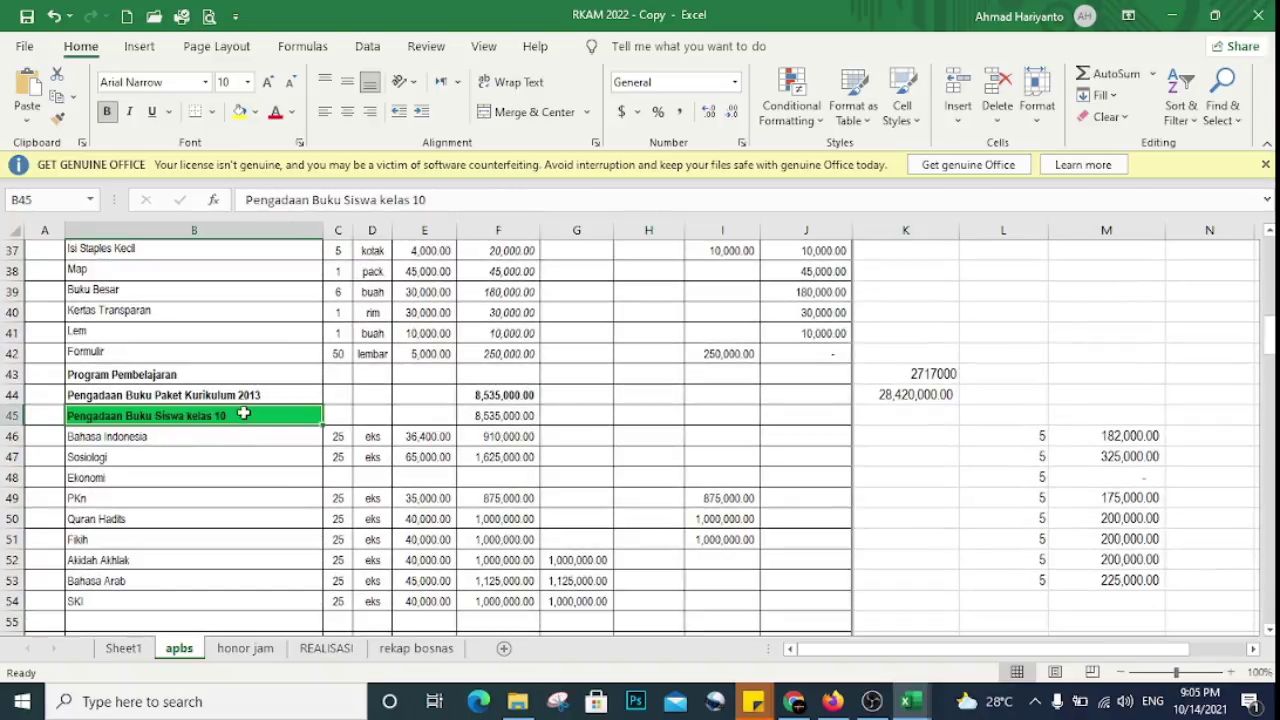
pyautogui.scroll(-1, 329, 514)
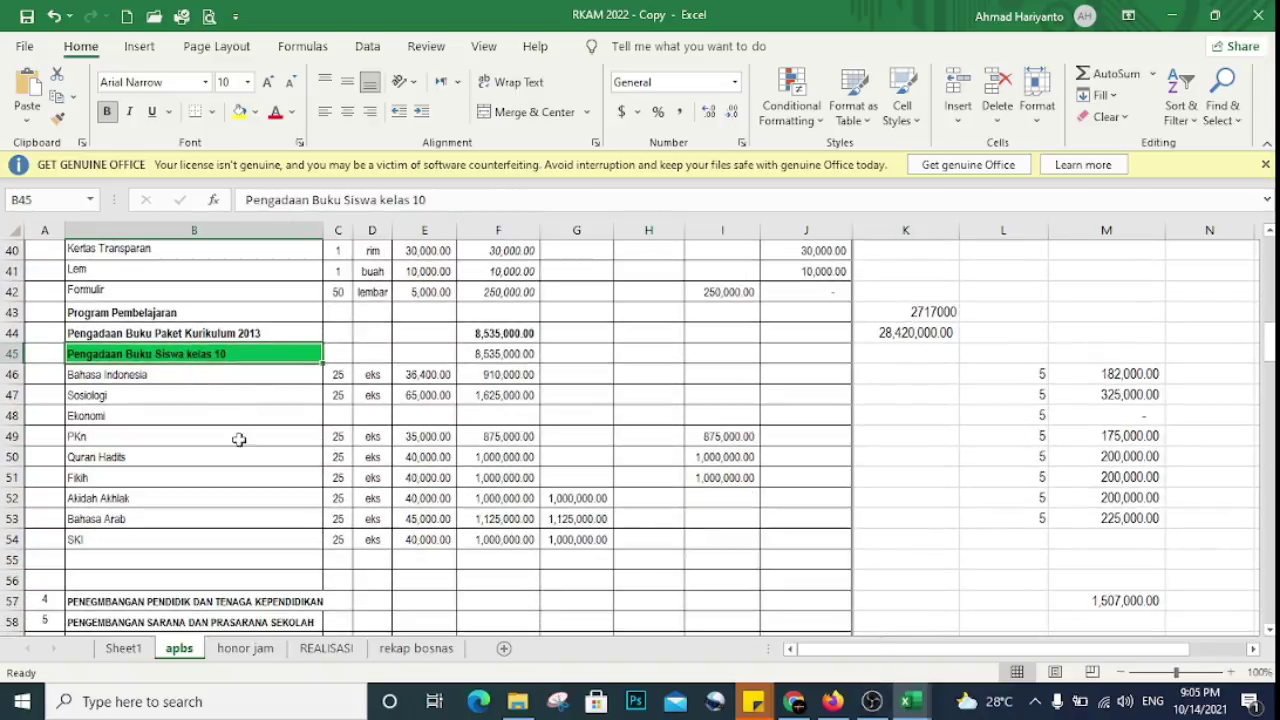
# - Back in Firefox, set Standar Pendidikan to "2 PENGEMBANGAN STANDAR PROSES" and Kegiatan to "2 Pengelolaan Kegiatan Belajar Mengajar"
pyautogui.click(832, 701)
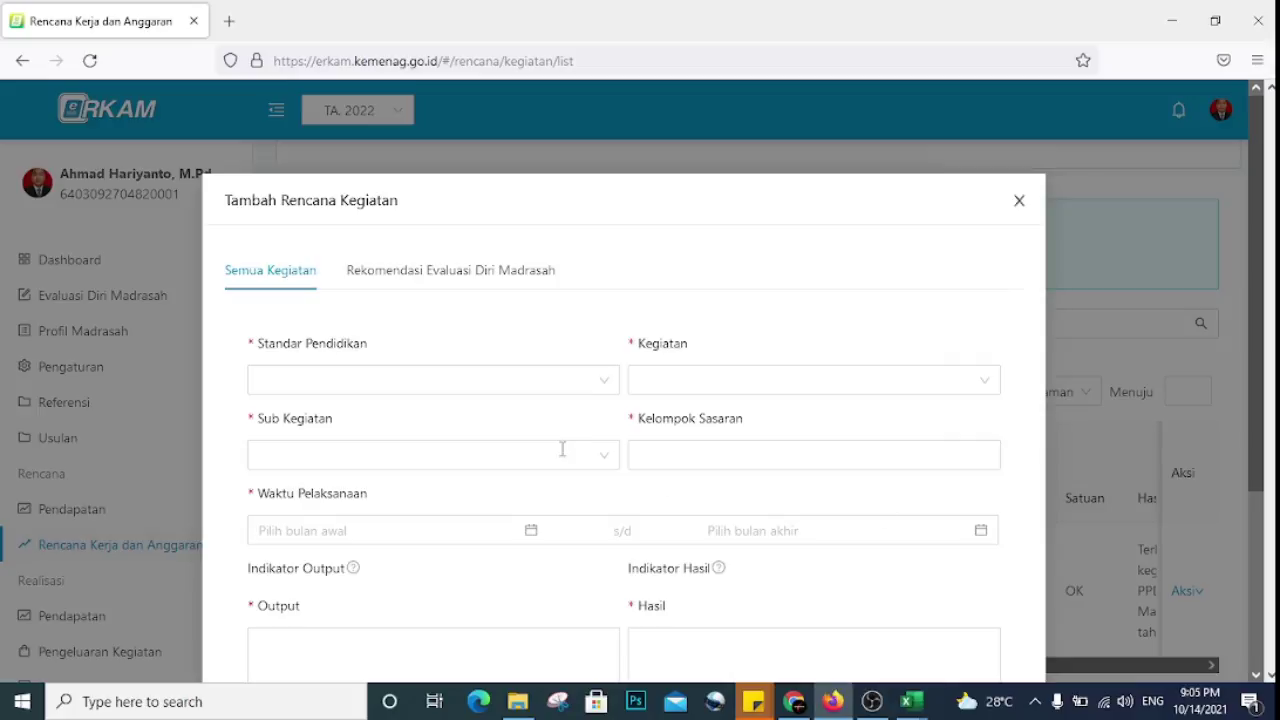
pyautogui.click(563, 379)
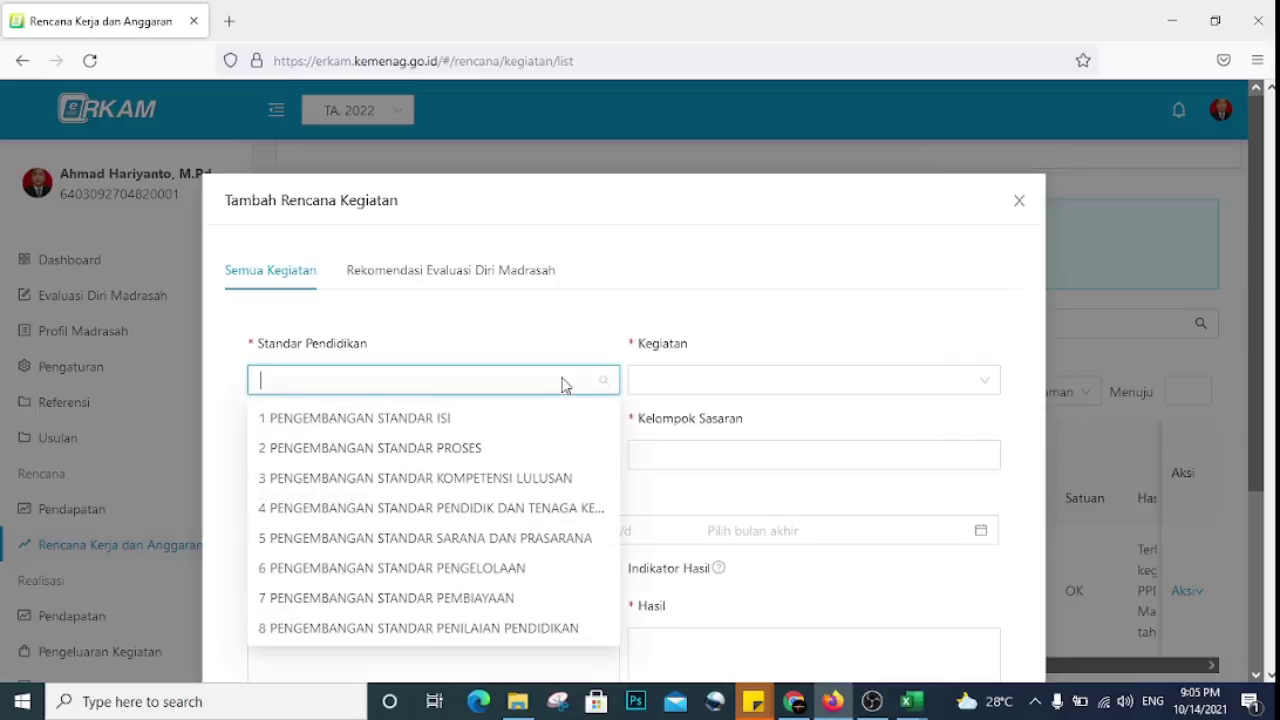
pyautogui.click(480, 448)
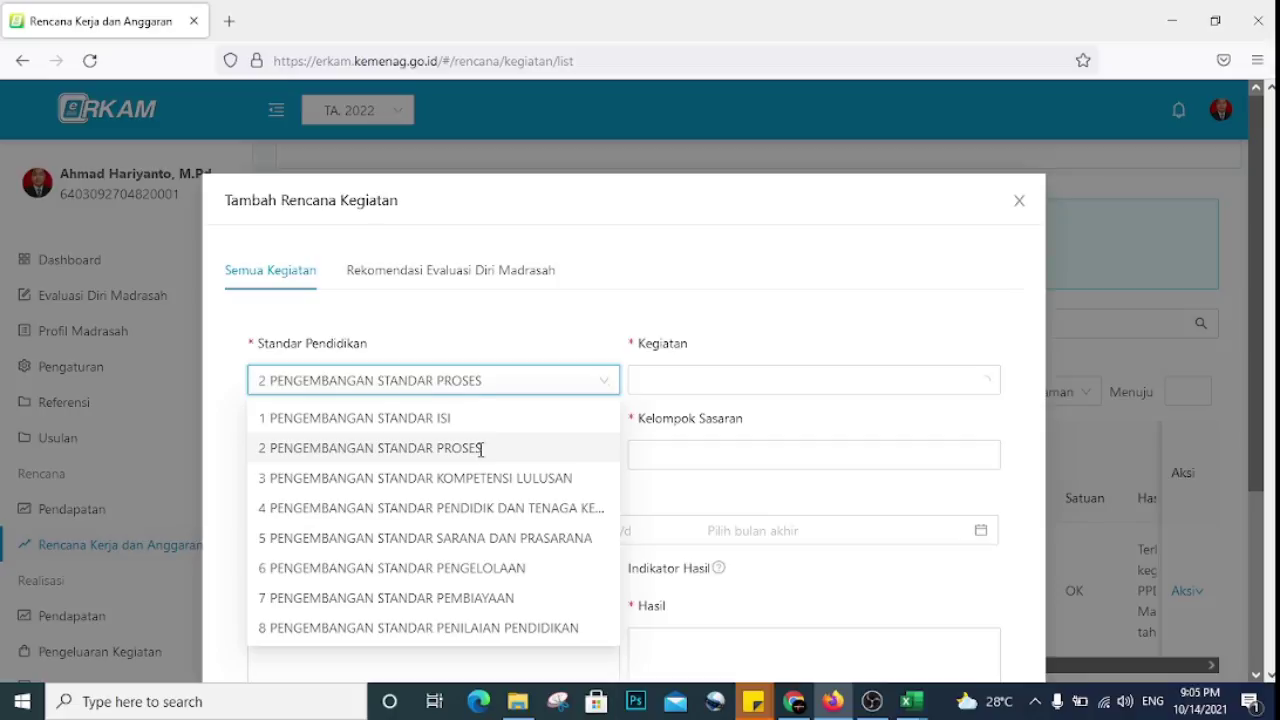
pyautogui.click(758, 389)
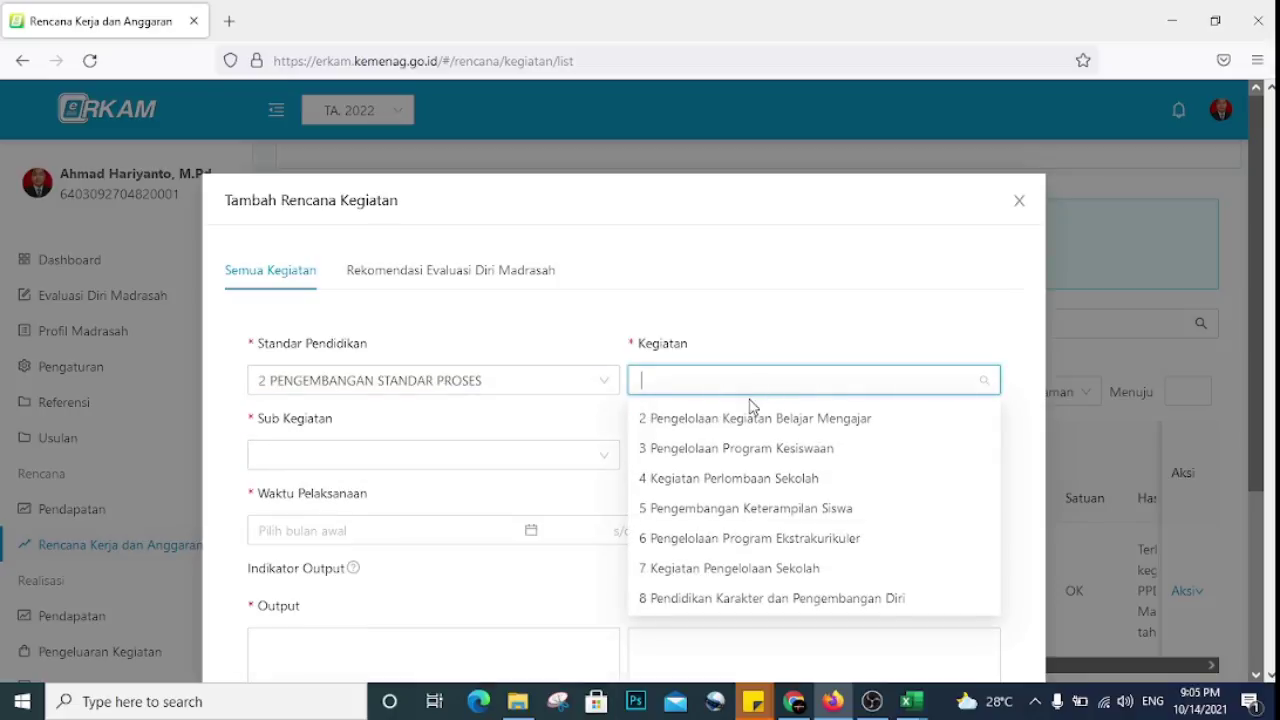
pyautogui.click(749, 418)
# - Set Sub Kegiatan to "2.2.1 Pelaksanaan kegiatan belajar-mengajar" and Kelompok Sasaran to Siswa and Guru
pyautogui.click(540, 455)
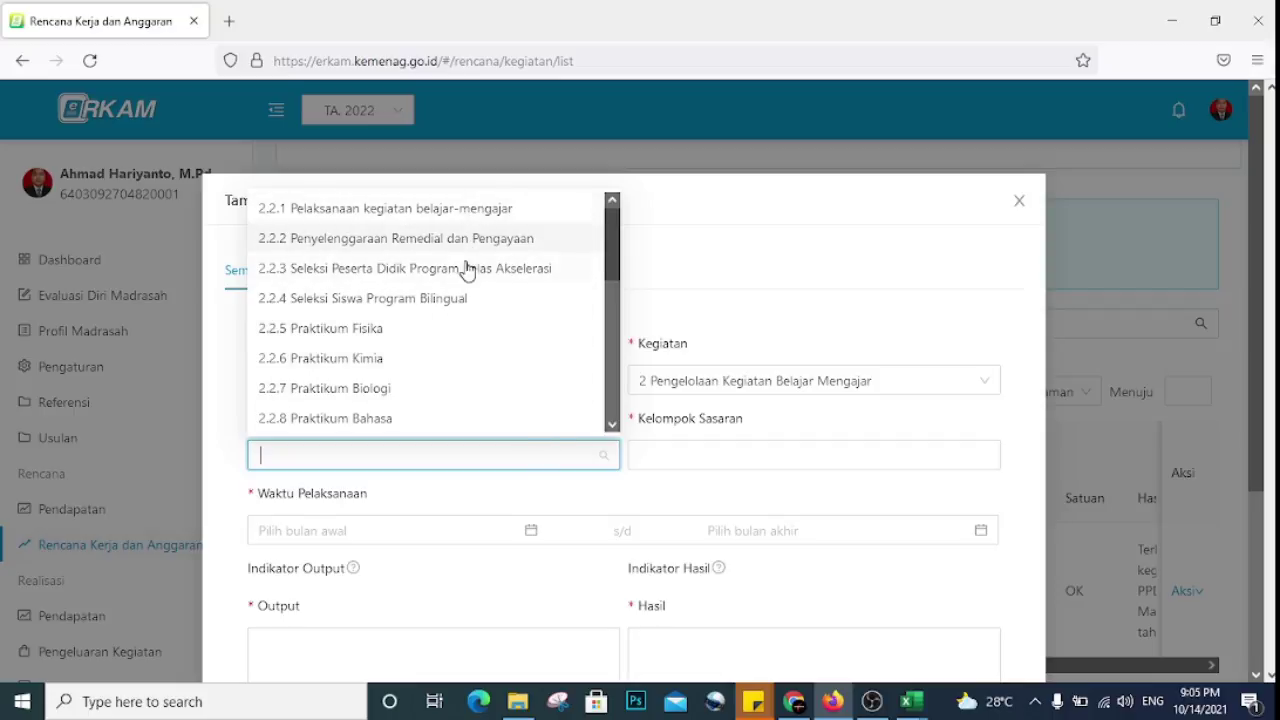
pyautogui.scroll(-6, 432, 328)
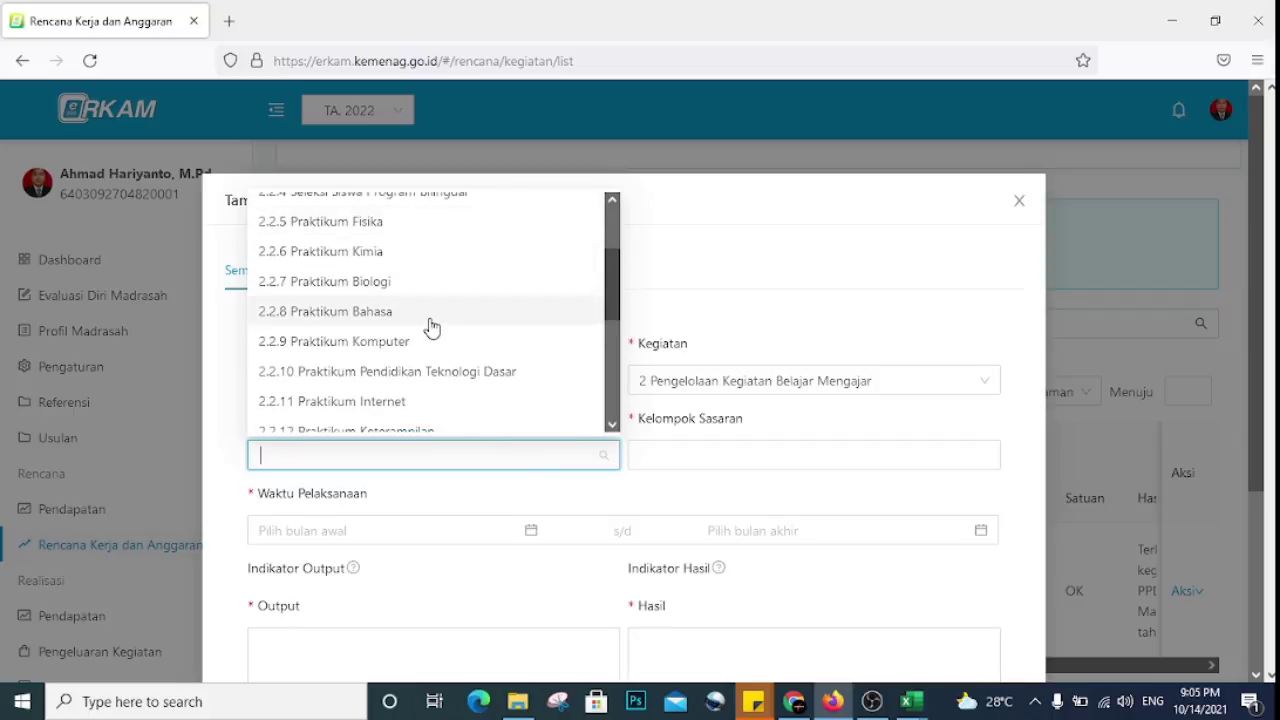
pyautogui.scroll(6, 430, 320)
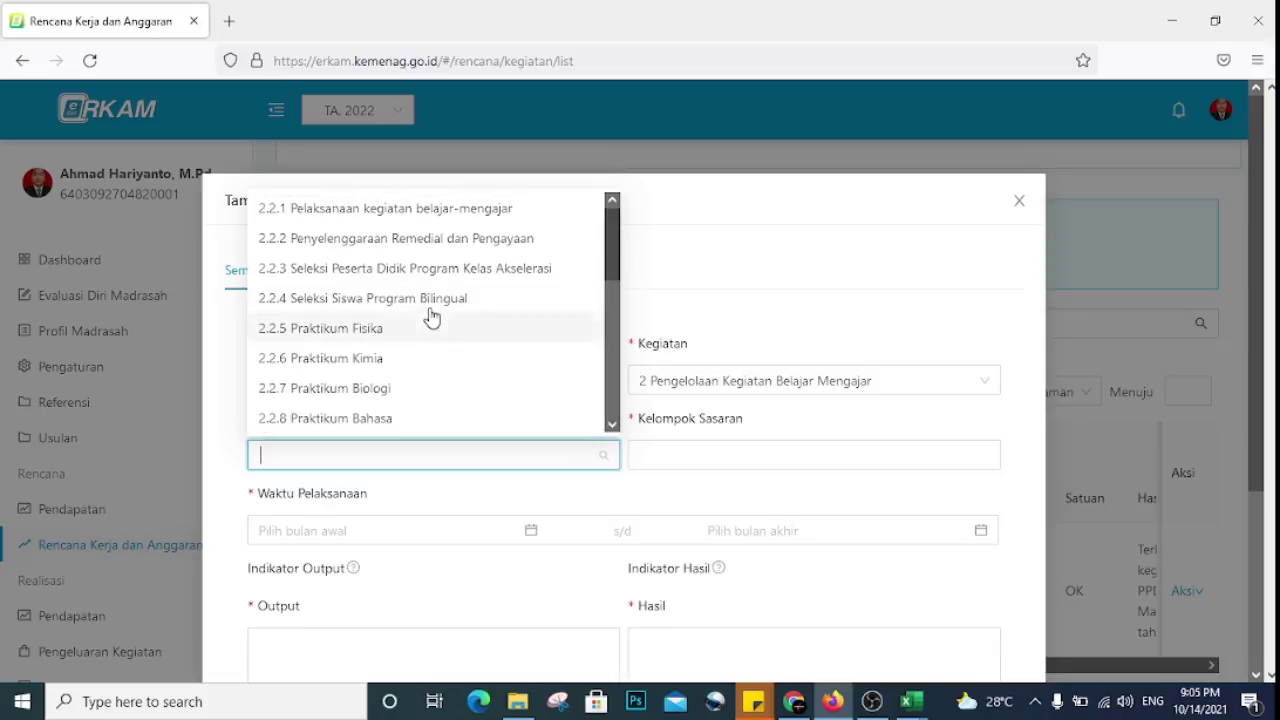
pyautogui.click(434, 217)
pyautogui.click(714, 453)
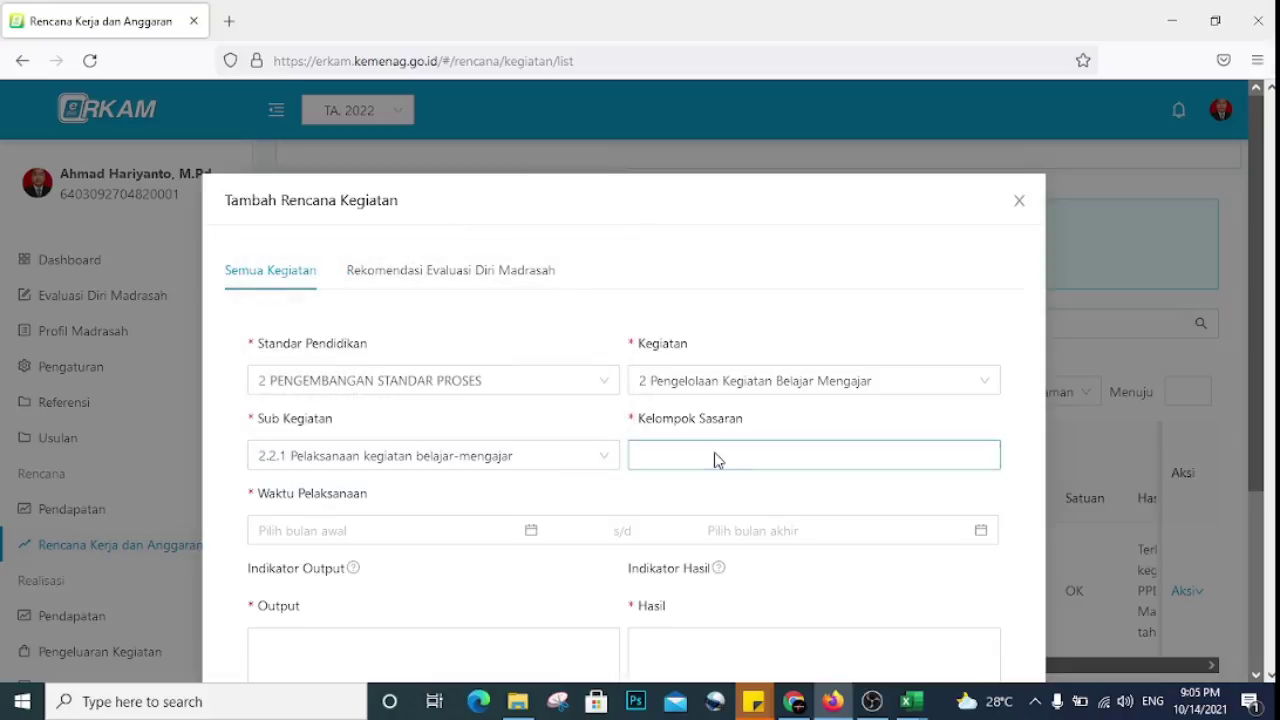
pyautogui.click(680, 524)
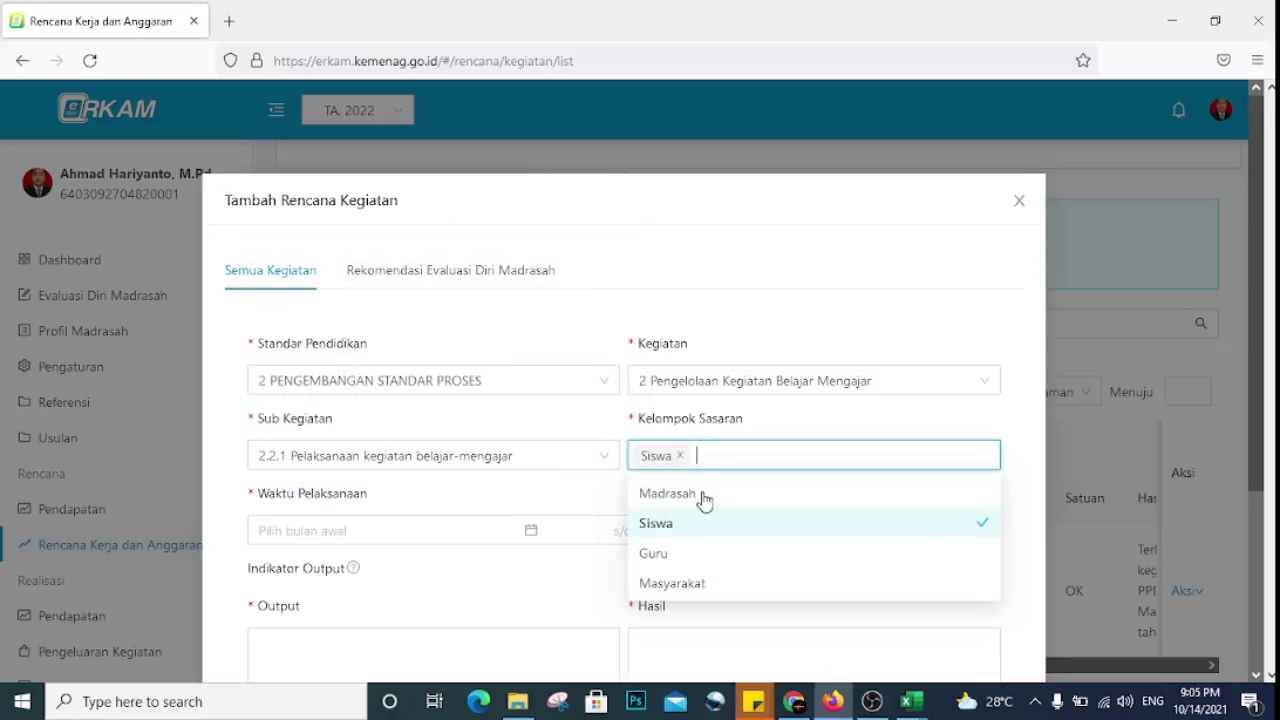
pyautogui.click(668, 553)
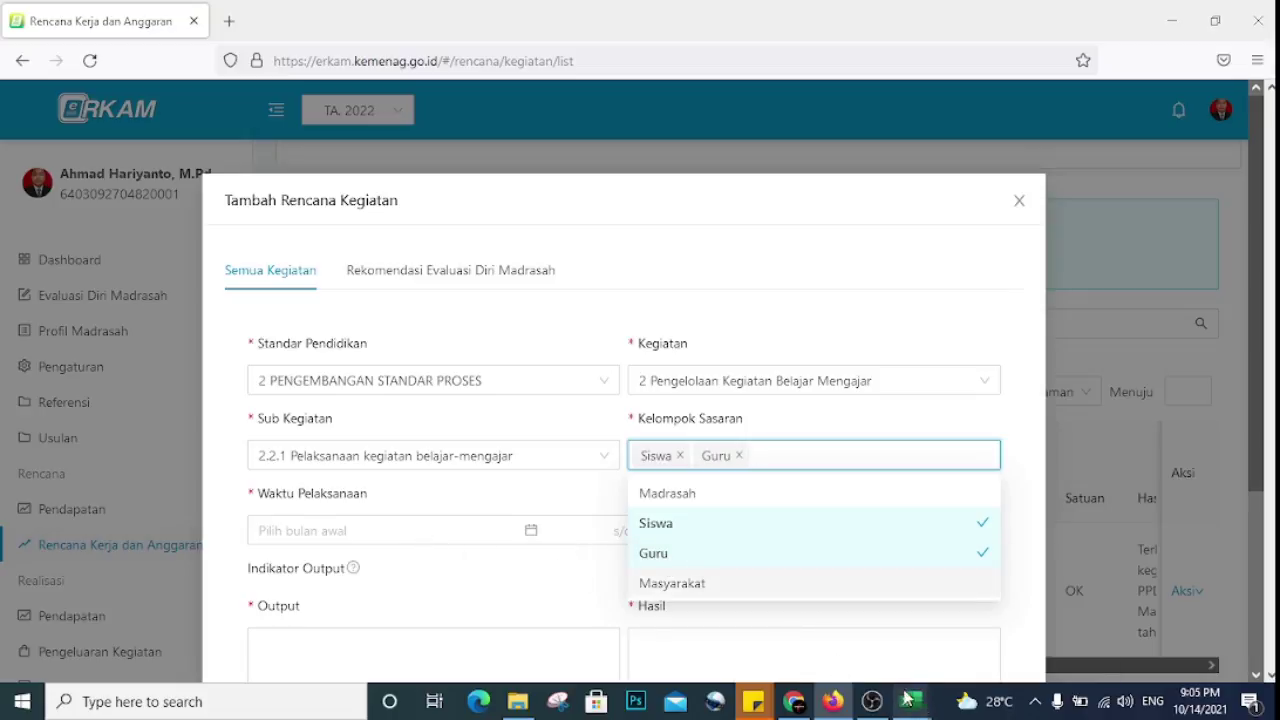
# - Set Waktu Pelaksanaan from January 2022 to December 2022
pyautogui.moveTo(911, 701)
pyautogui.moveTo(788, 626)
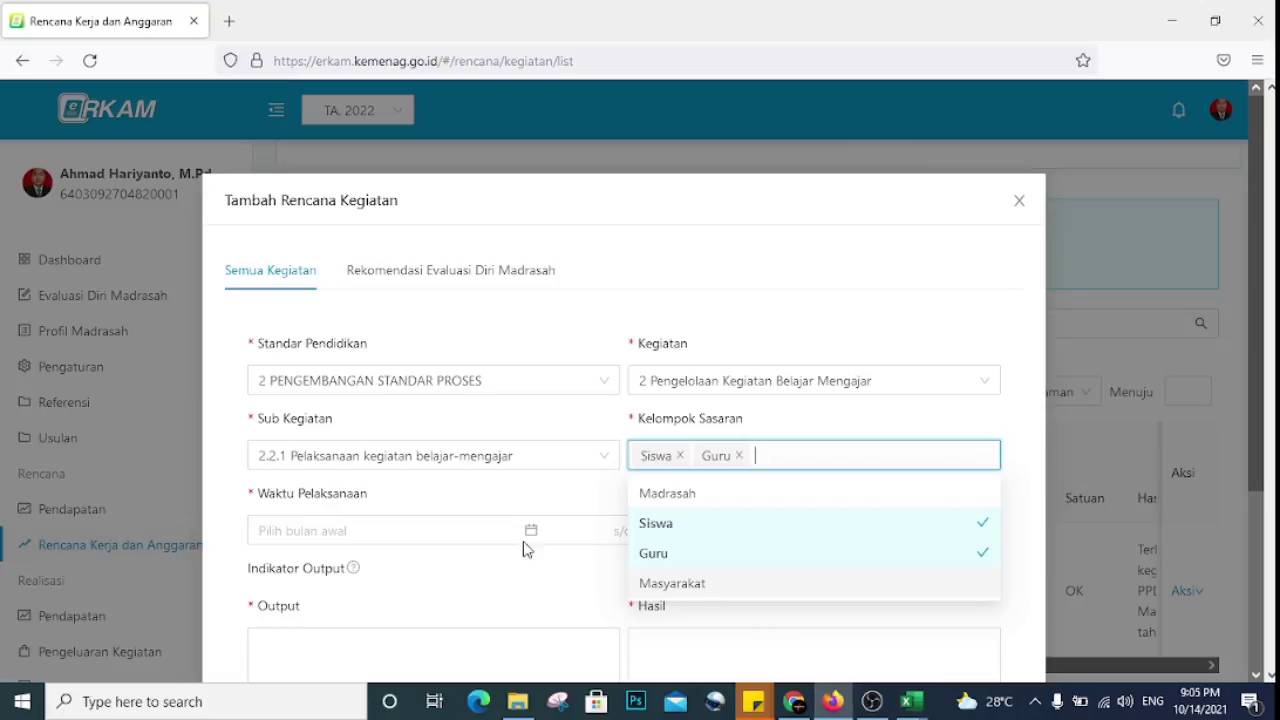
pyautogui.click(532, 531)
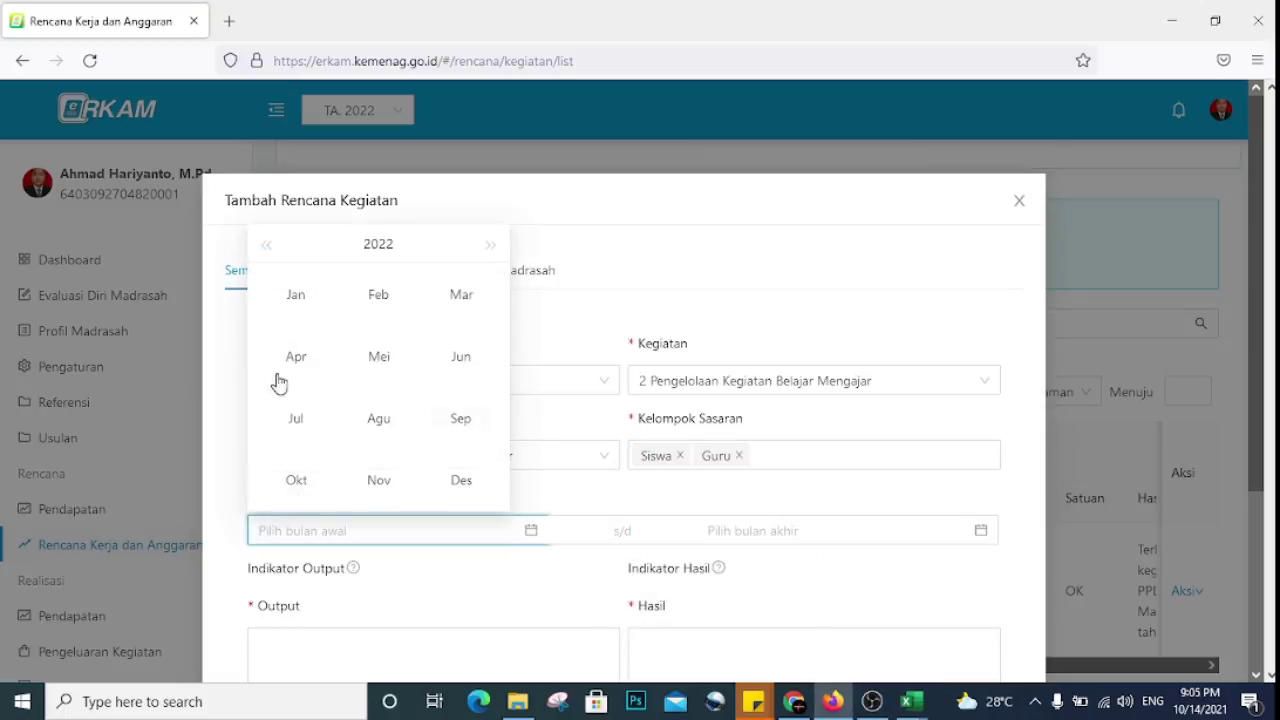
pyautogui.click(296, 294)
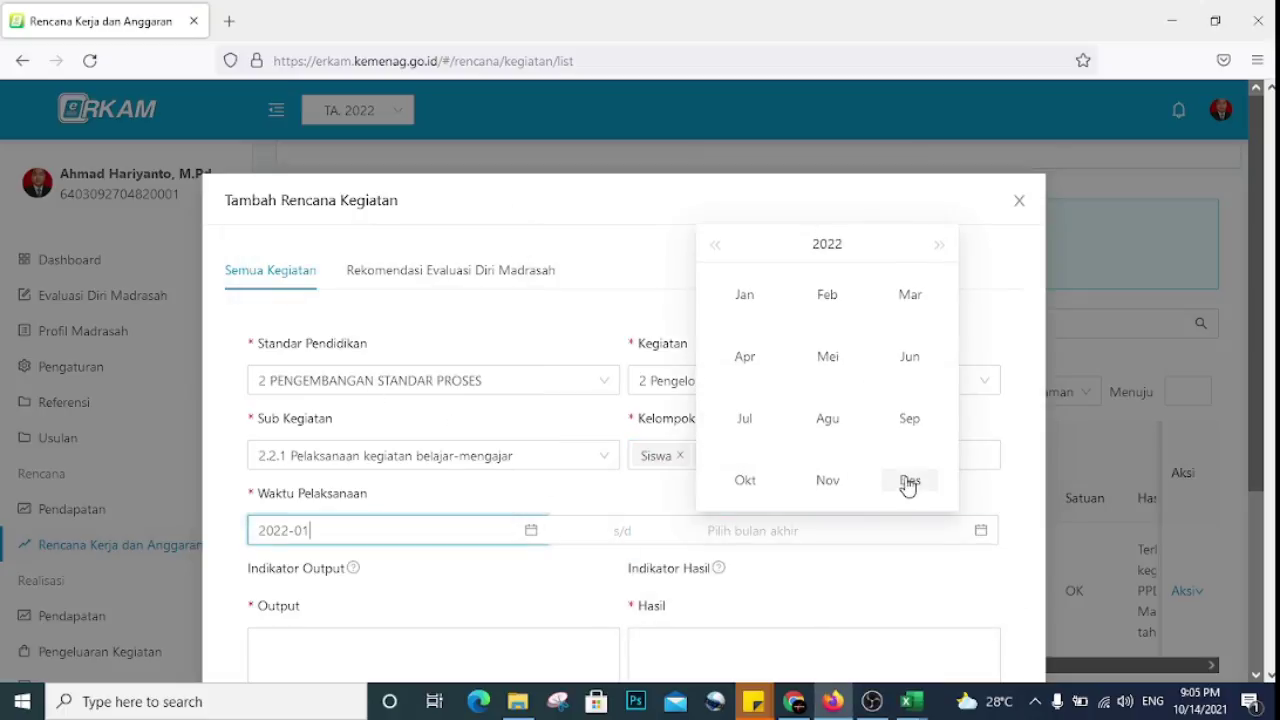
pyautogui.click(909, 483)
# - Enter "Tercukupinya kebutuhan buku paket siswa dan guru" as the Output and copy the same text into Hasil
pyautogui.scroll(-3, 803, 554)
pyautogui.click(537, 445)
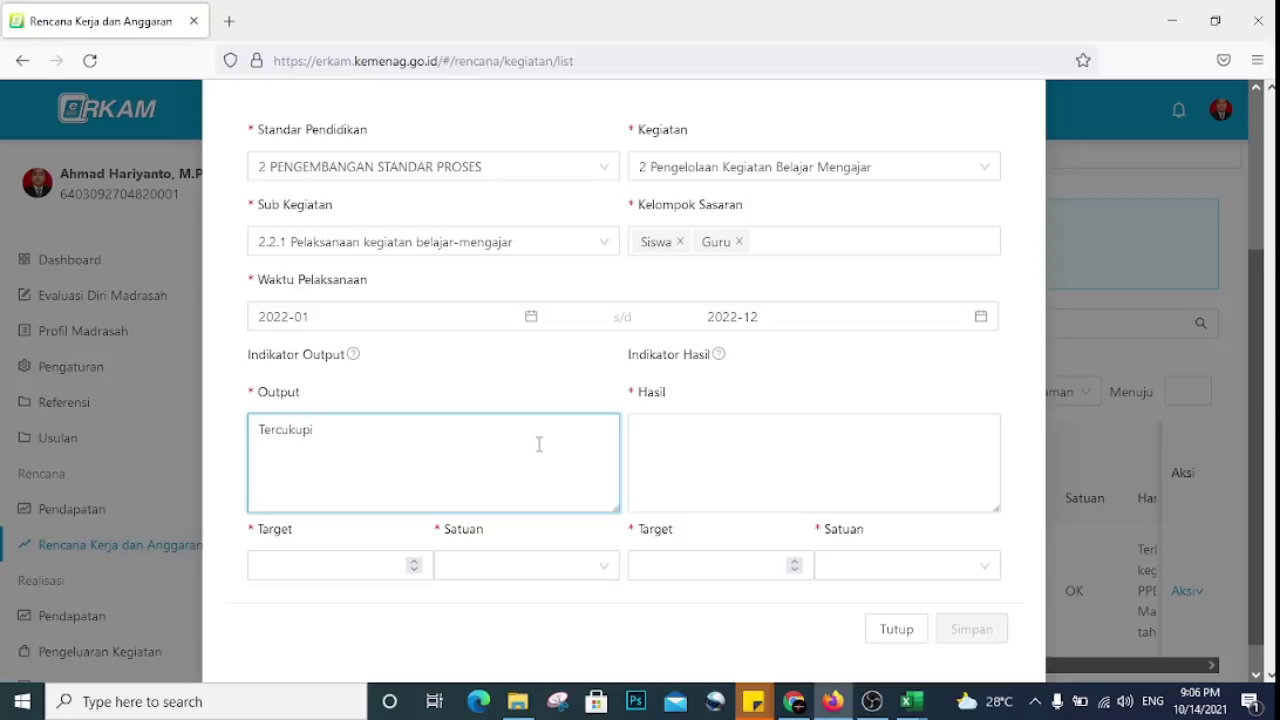
pyautogui.write('a kebutuhan buku paket siswa dan guru')
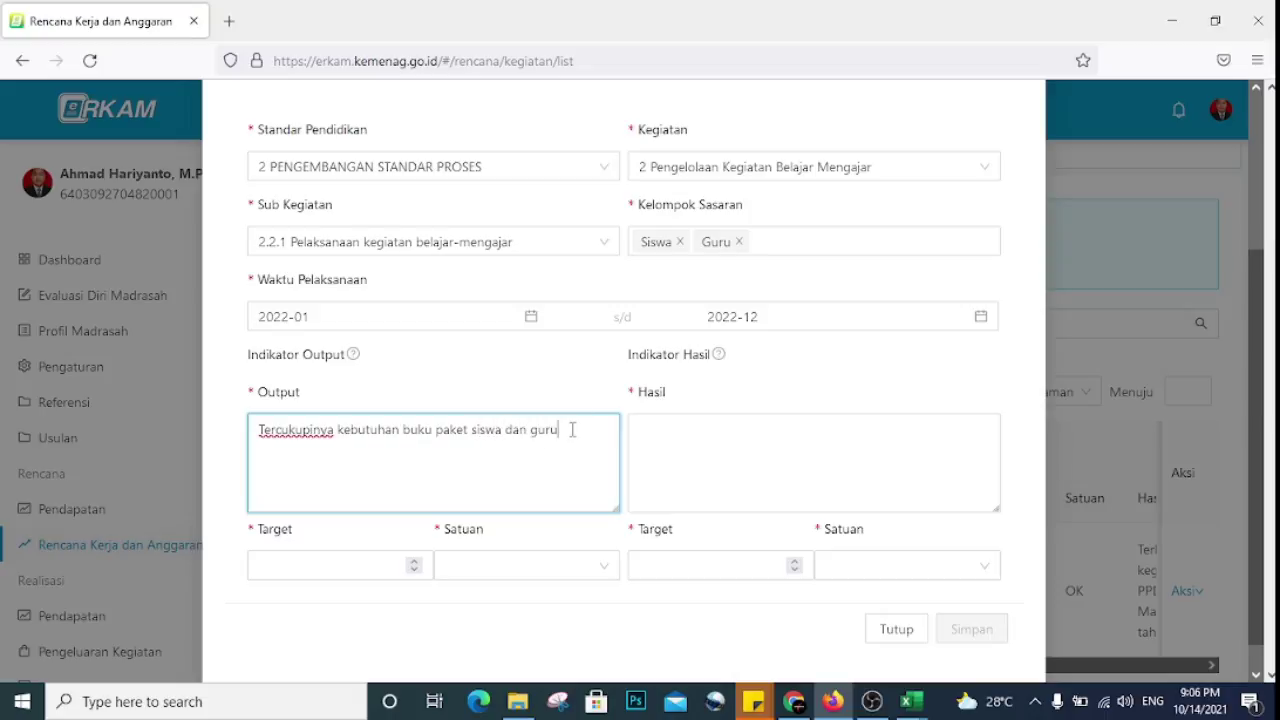
pyautogui.moveTo(572, 429); pyautogui.dragTo(262, 449)
pyautogui.hotkey('ctrl', 'c')
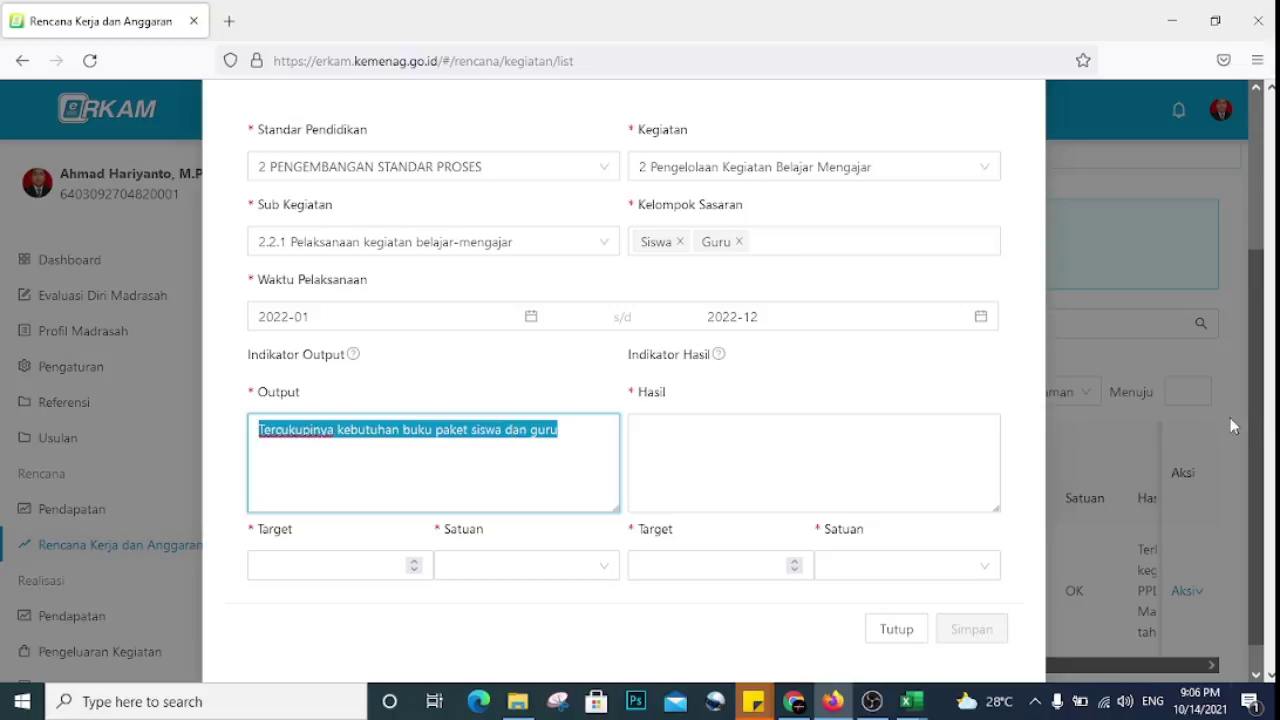
pyautogui.click(795, 445)
pyautogui.hotkey('ctrl', 'v')
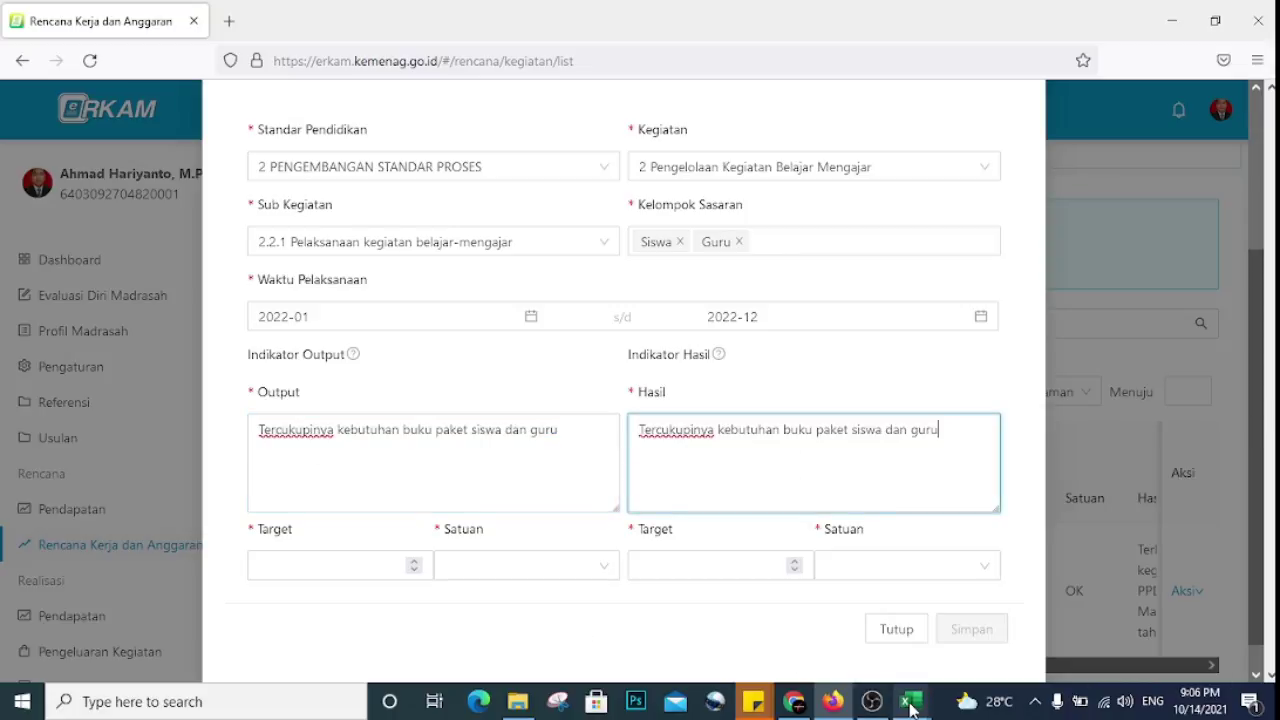
# - Check the book quantities in the RKAM 2022 - Copy workbook, and in Firefox set the Output target to 25 with Satuan OK
pyautogui.click(860, 605)
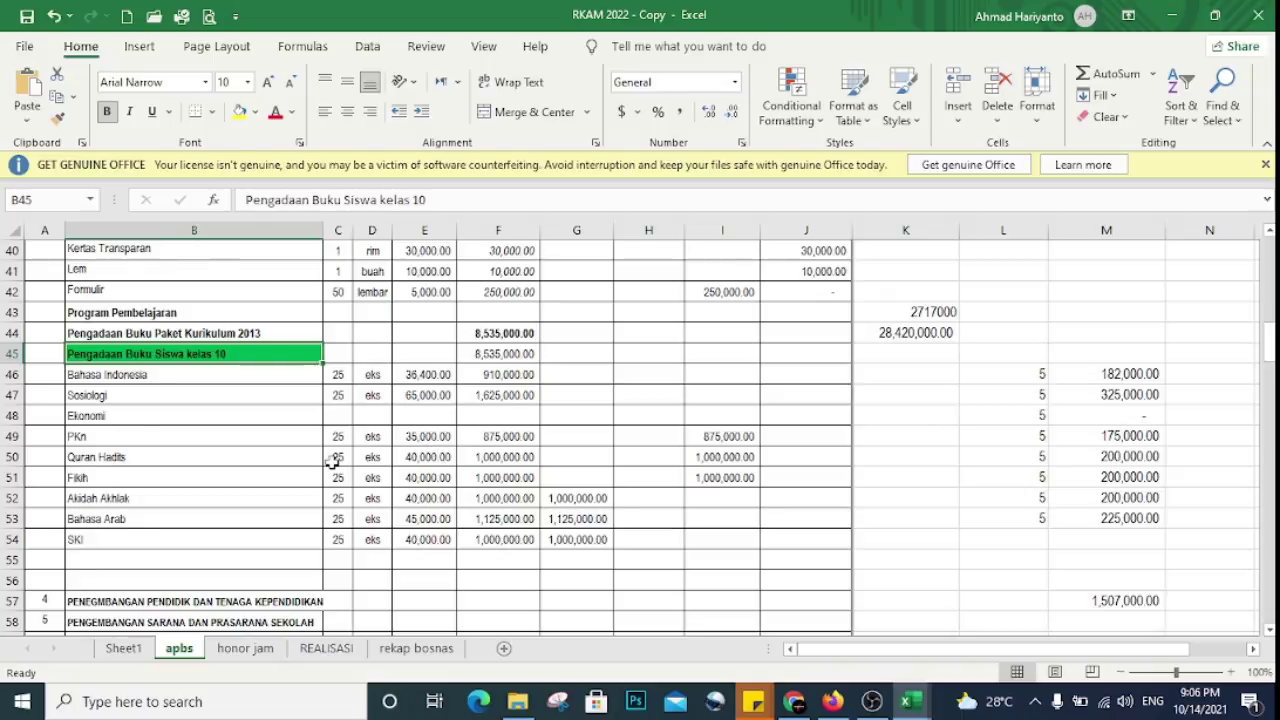
pyautogui.scroll(1, 333, 462)
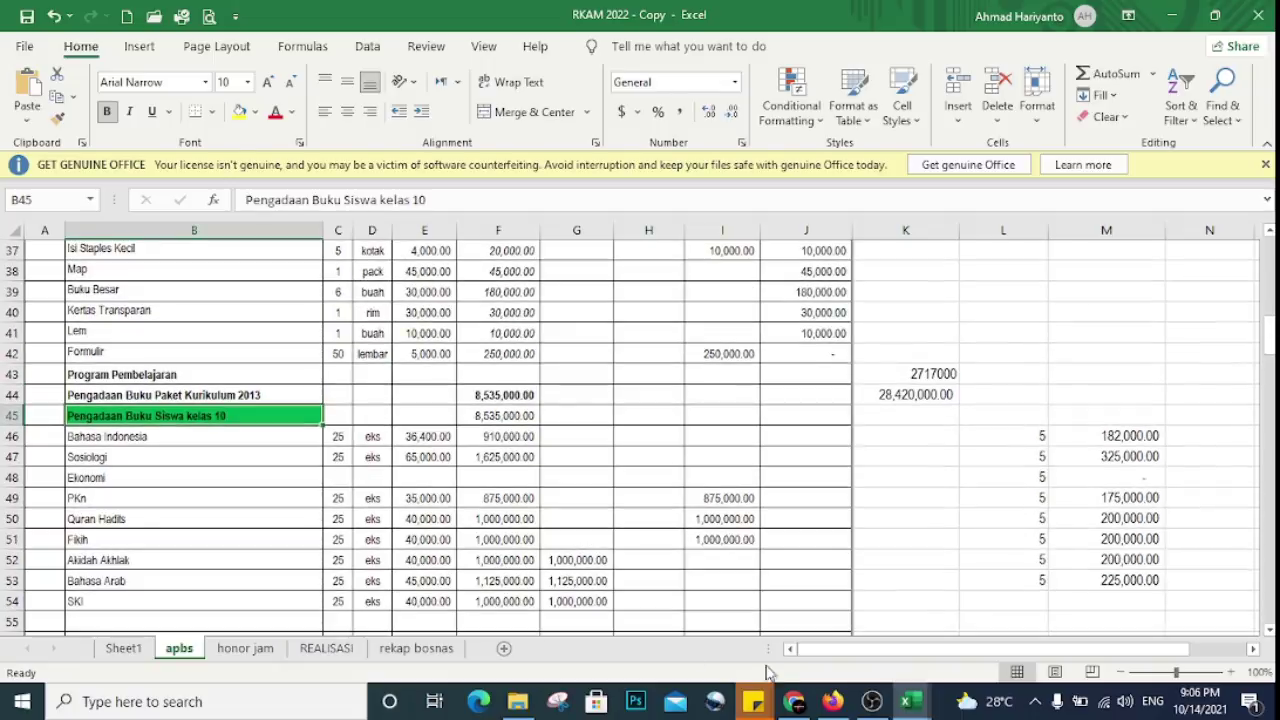
pyautogui.click(832, 702)
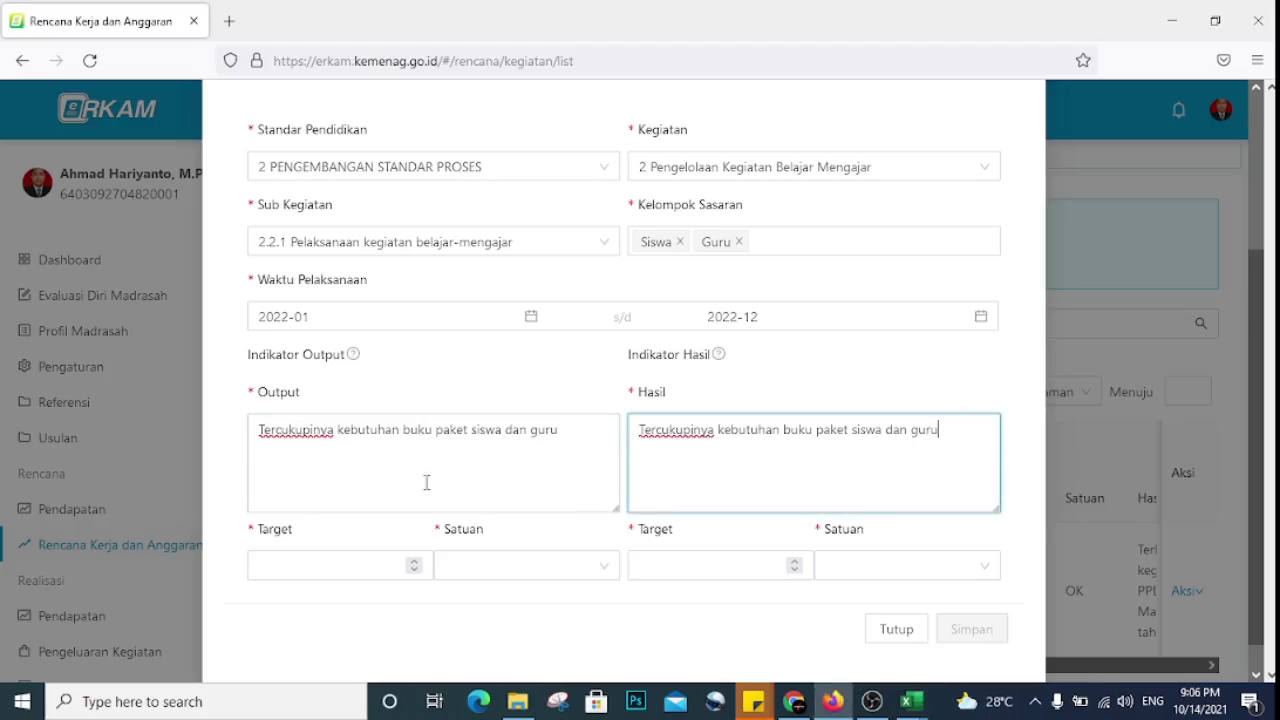
pyautogui.click(352, 566)
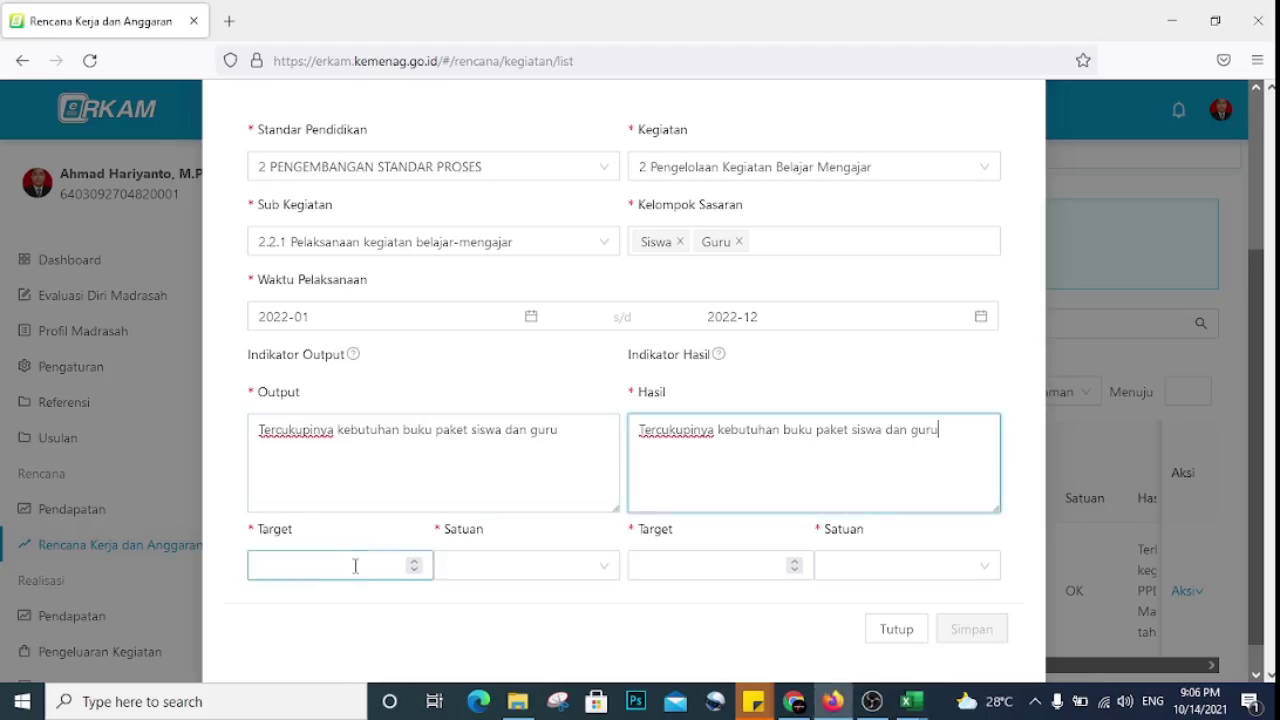
pyautogui.click(530, 566)
pyautogui.write('o')
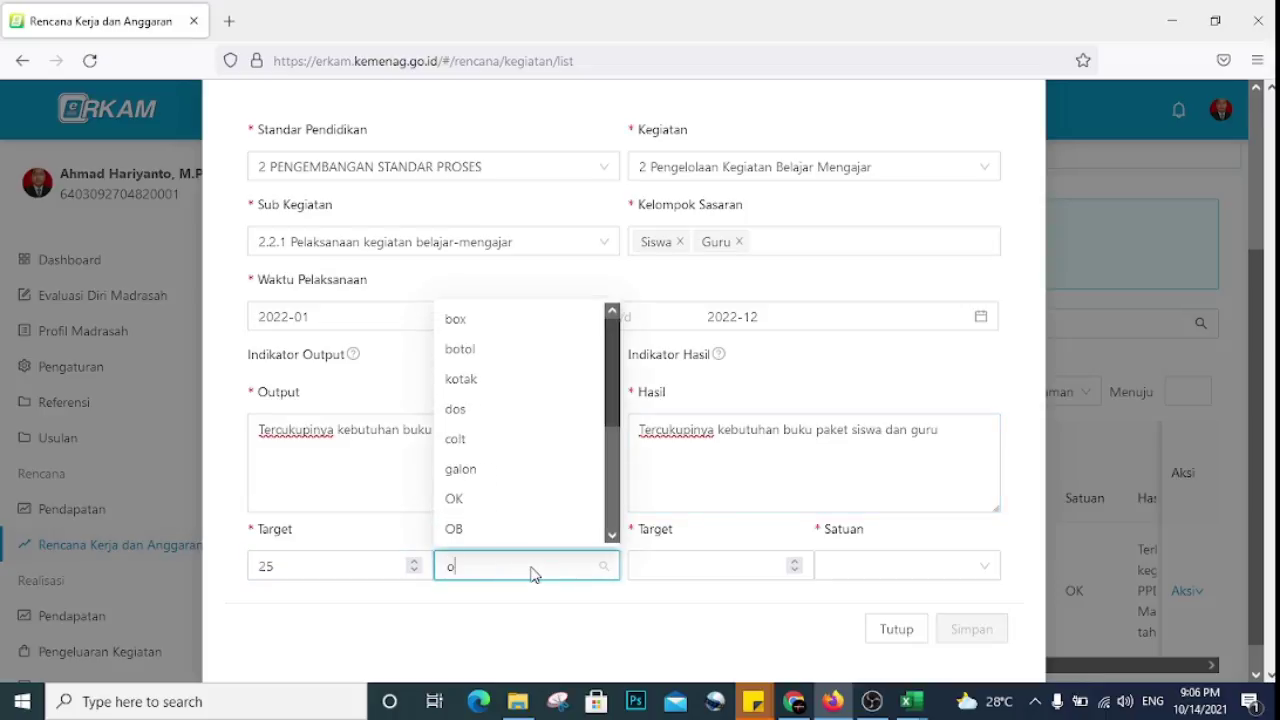
pyautogui.write('k')
pyautogui.click(486, 509)
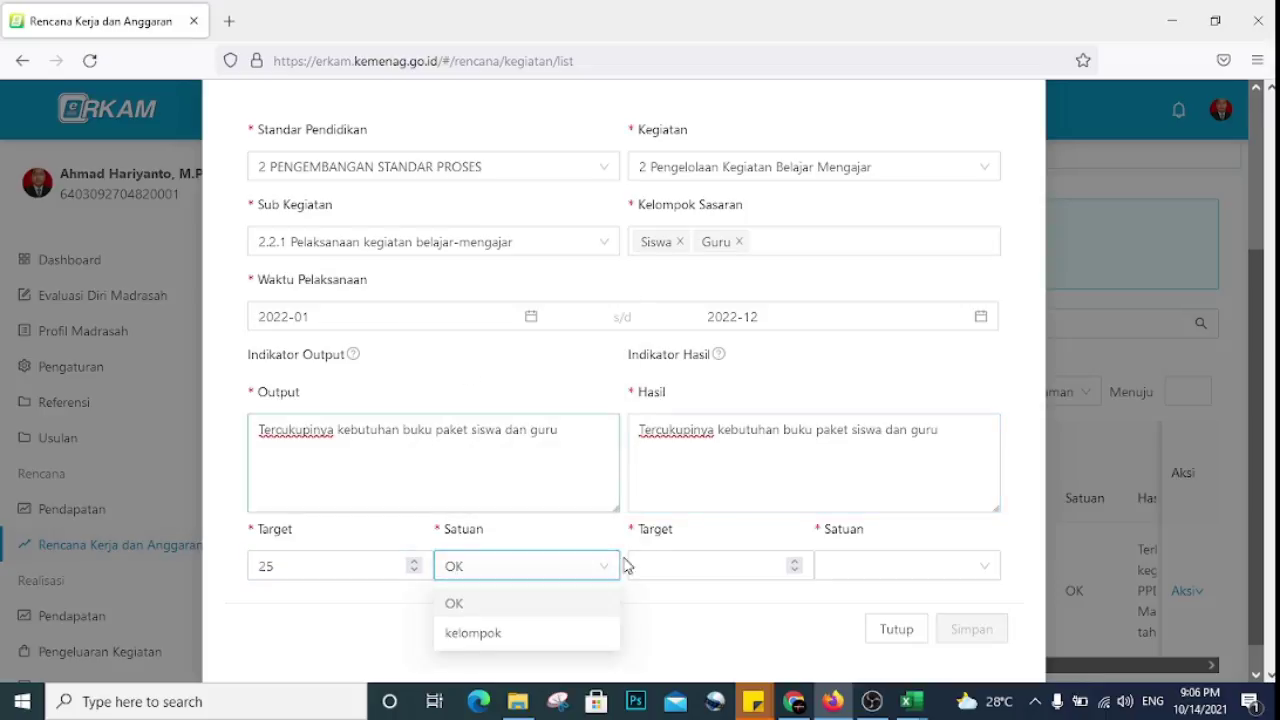
# - Set the Hasil target to 25 with Satuan OK and save the Rencana Kegiatan
pyautogui.click(646, 564)
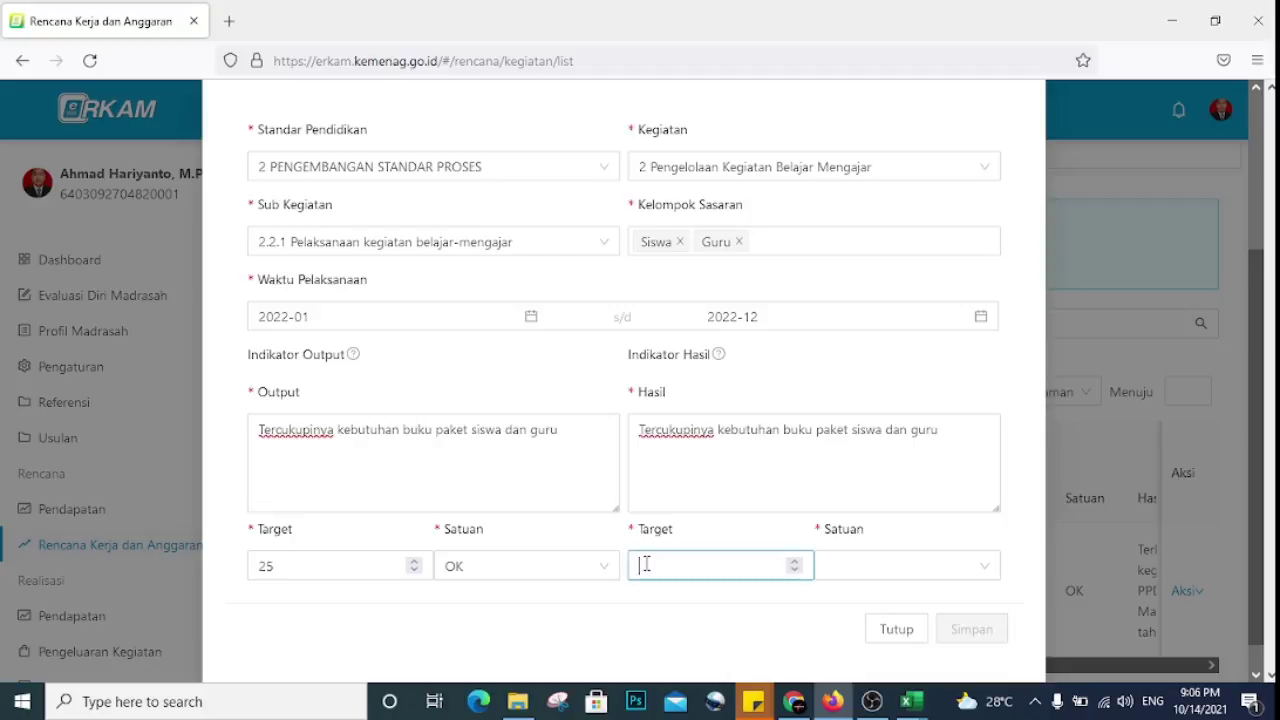
pyautogui.click(895, 568)
pyautogui.write('ok')
pyautogui.click(852, 505)
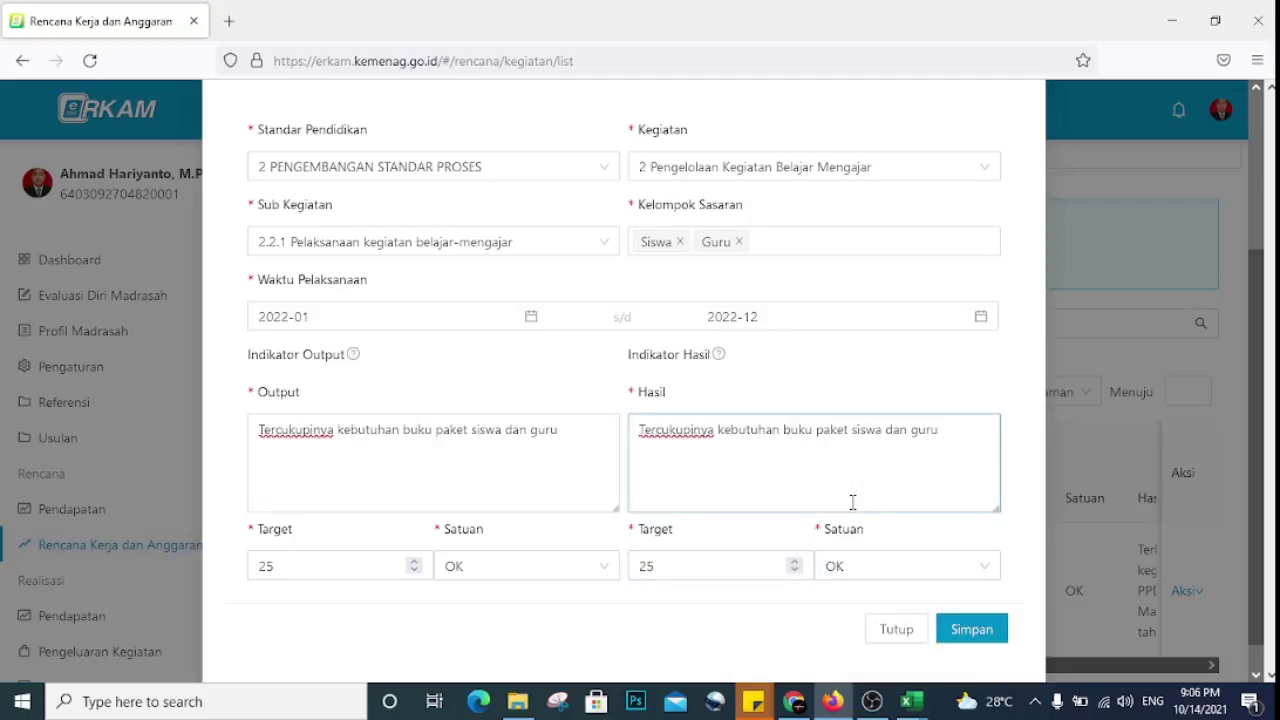
pyautogui.click(971, 634)
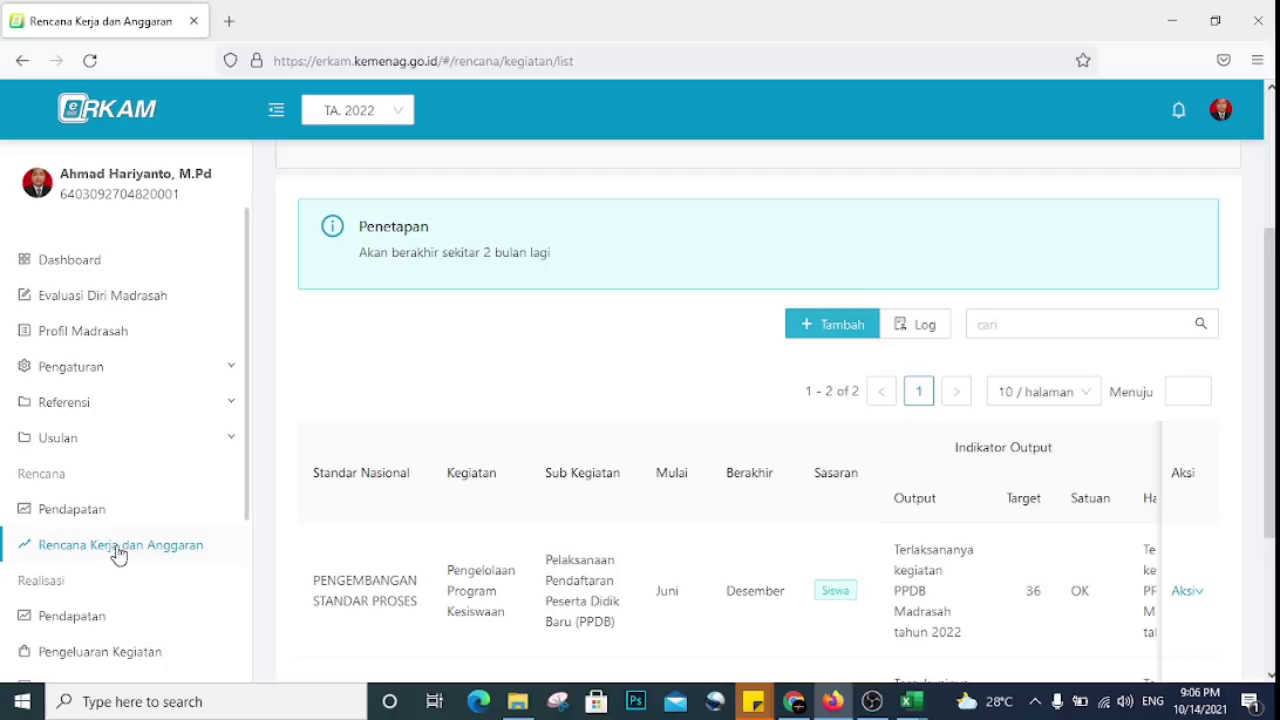
# - Switch to the RKAM 2022 - Copy workbook and look through the budget items below Pengadaan Buku Siswa kelas 10 in the apbs sheet
pyautogui.scroll(-1, 130, 552)
pyautogui.moveTo(910, 701)
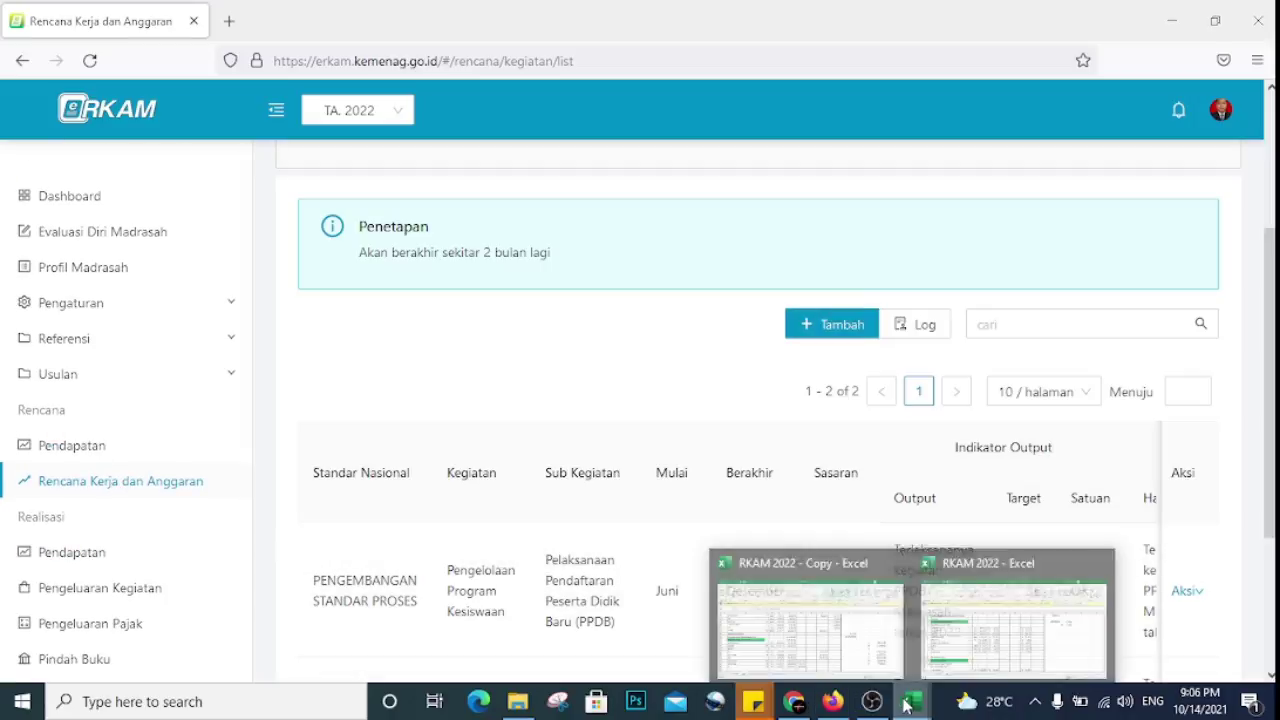
pyautogui.click(767, 601)
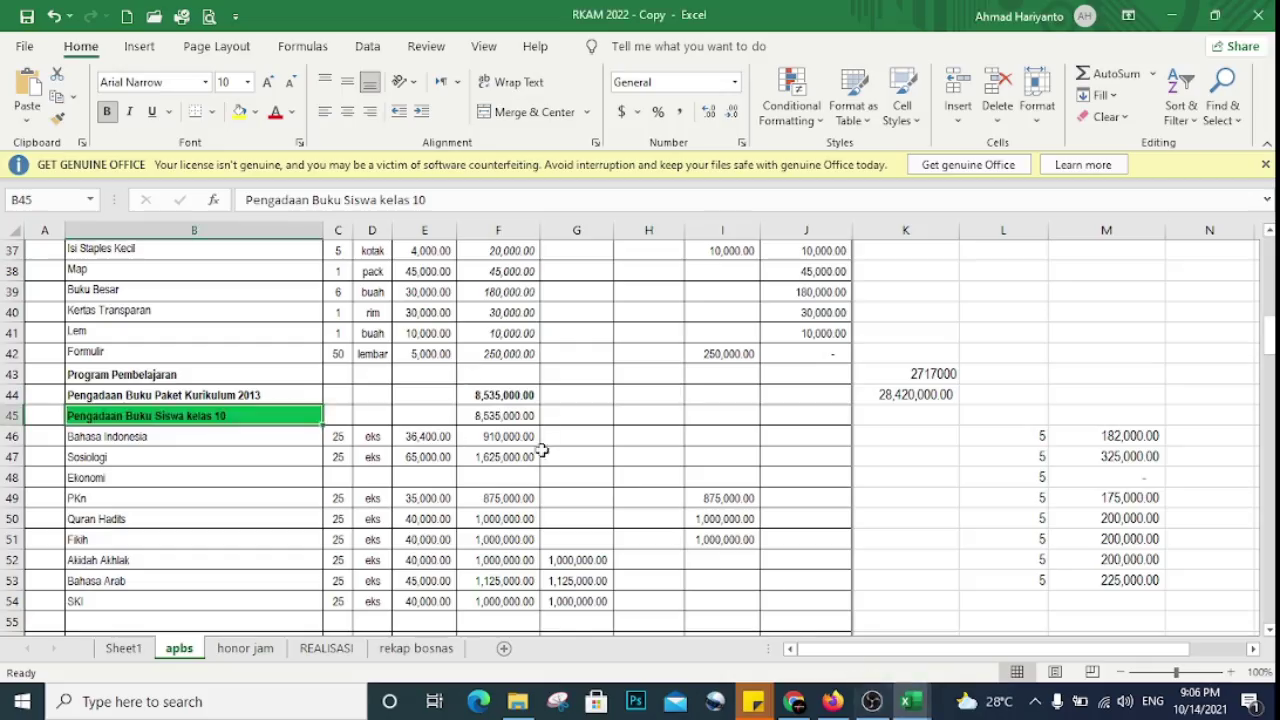
pyautogui.scroll(-4, 510, 440)
pyautogui.scroll(-10, 496, 440)
pyautogui.scroll(4, 496, 445)
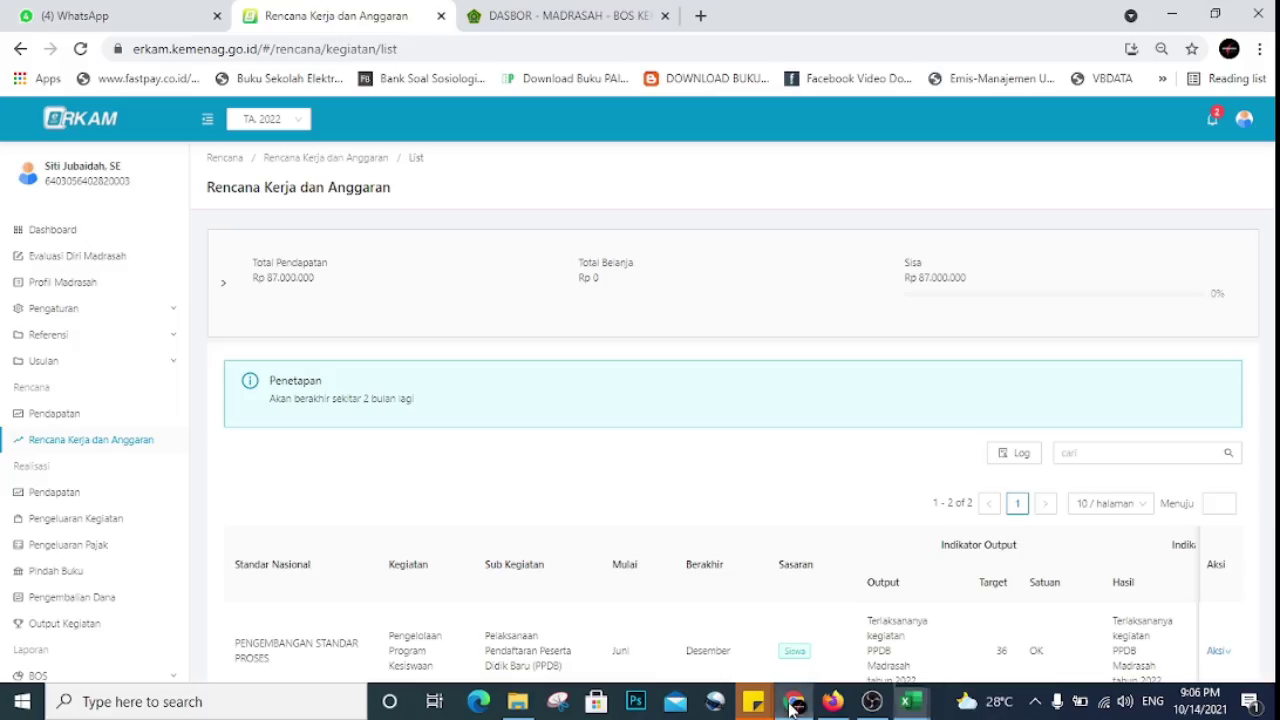
# - Switch to eRKAM in Chrome, reload the Rencana Kerja dan Anggaran list and review all columns of the planned activities
pyautogui.click(794, 701)
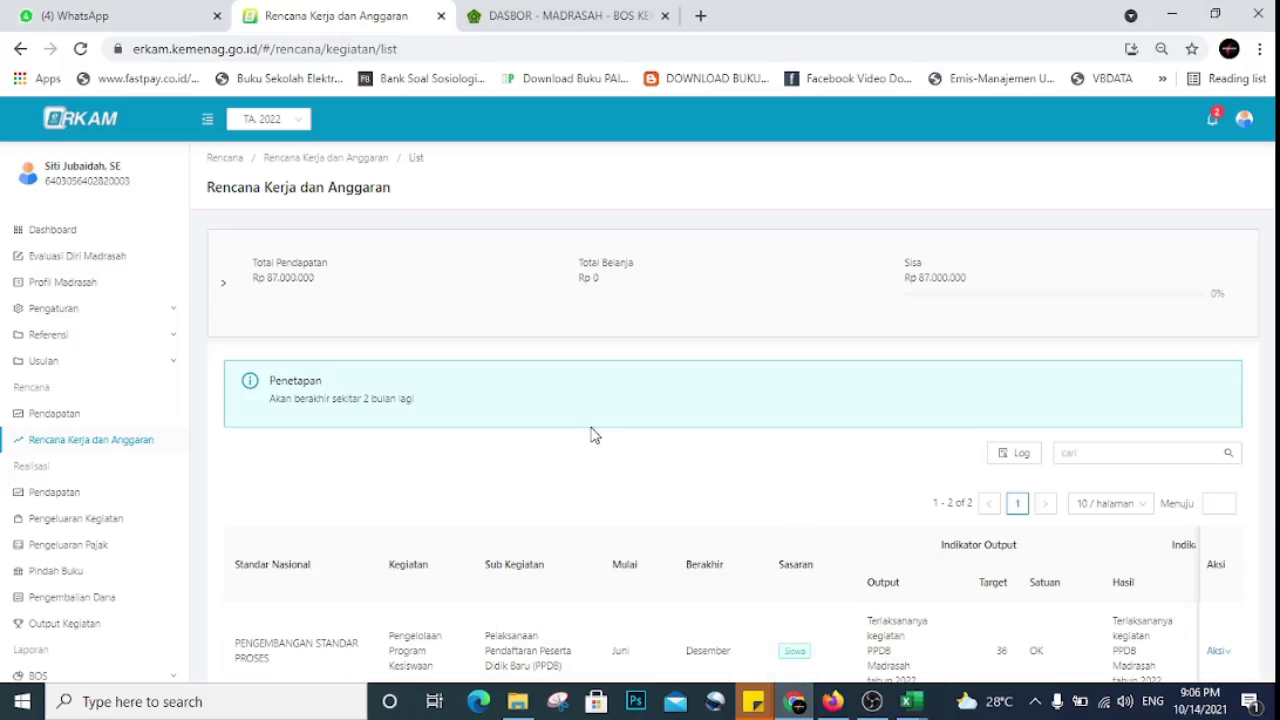
pyautogui.press('F5')
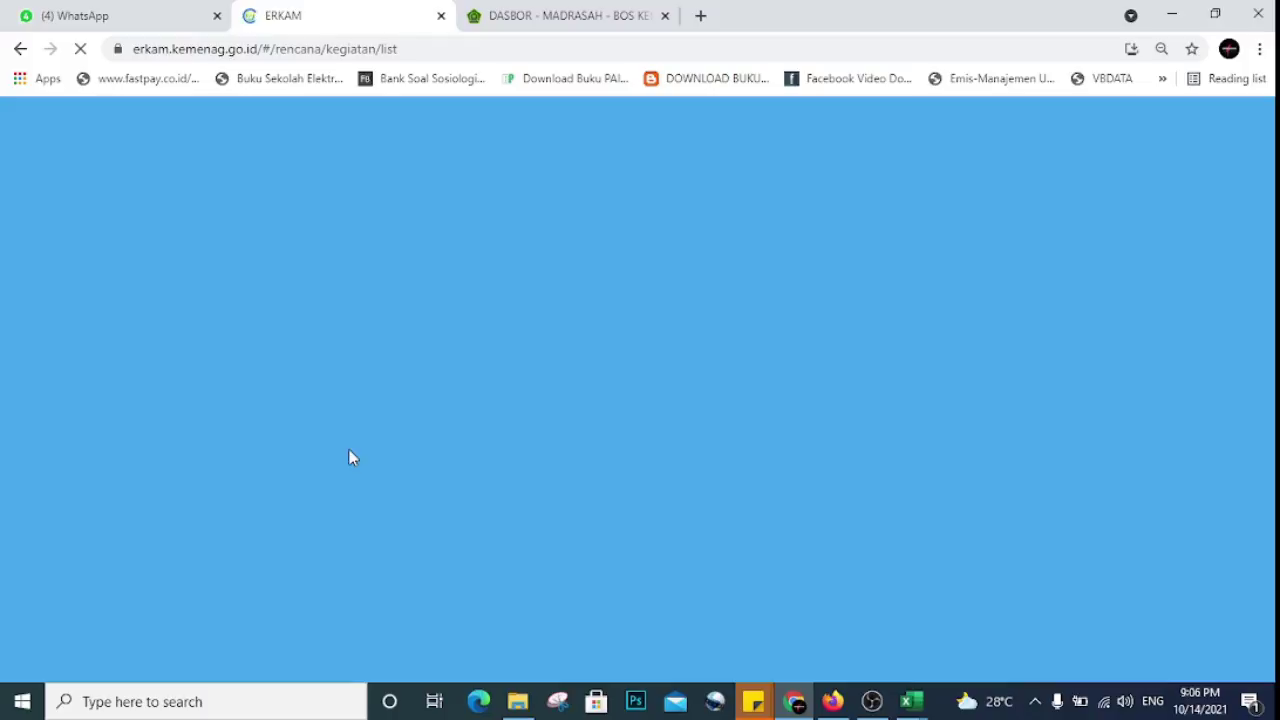
pyautogui.scroll(-2, 503, 425)
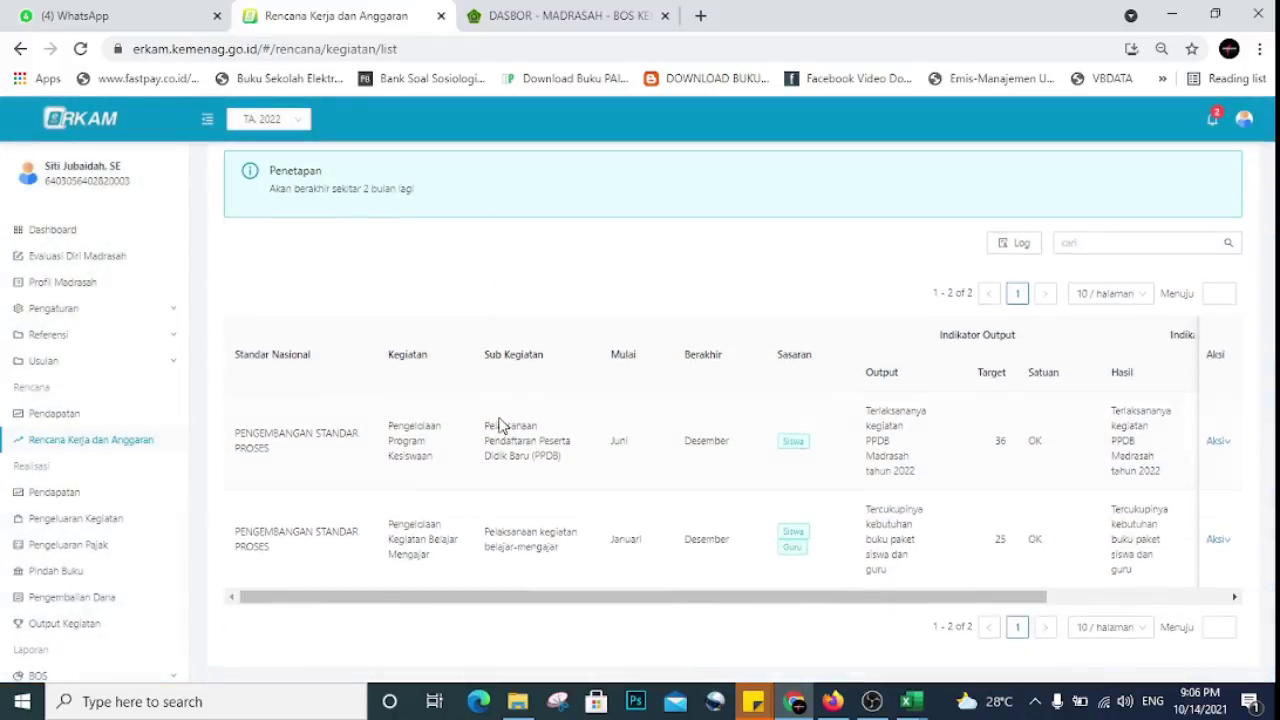
pyautogui.moveTo(786, 600)
pyautogui.mouseDown()
pyautogui.moveTo(1000, 604)
pyautogui.moveTo(786, 589)
pyautogui.mouseUp()
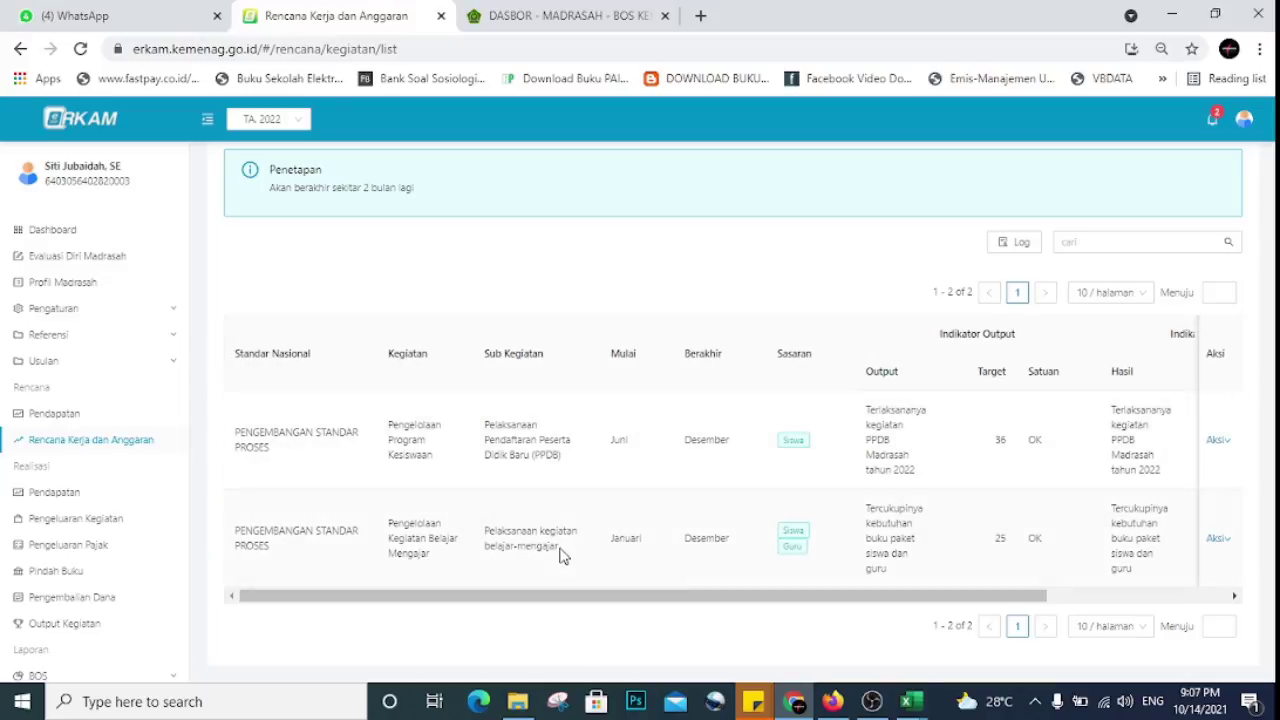
pyautogui.moveTo(568, 596); pyautogui.dragTo(845, 583)
# - Open the Rincian of the PPDB activity, start a new entry and set its Pendapatan to "APBN - BOS Tahap 1"
pyautogui.moveTo(1219, 444)
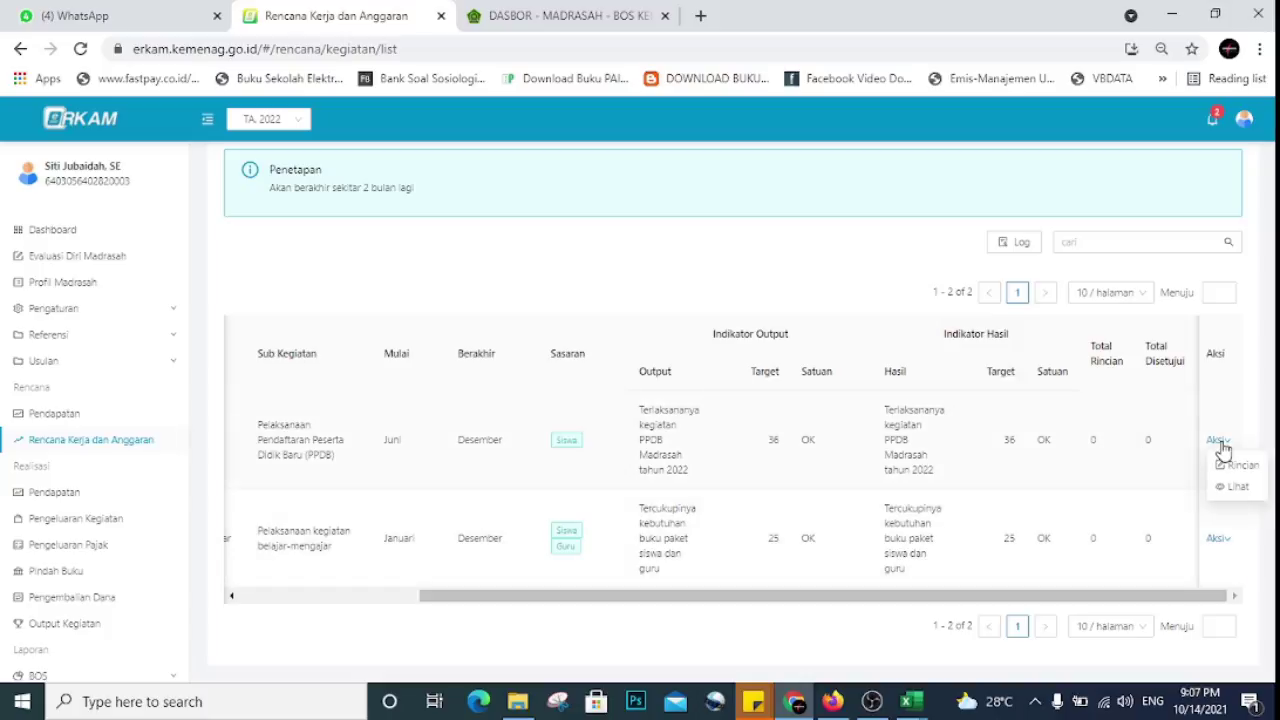
pyautogui.click(1241, 468)
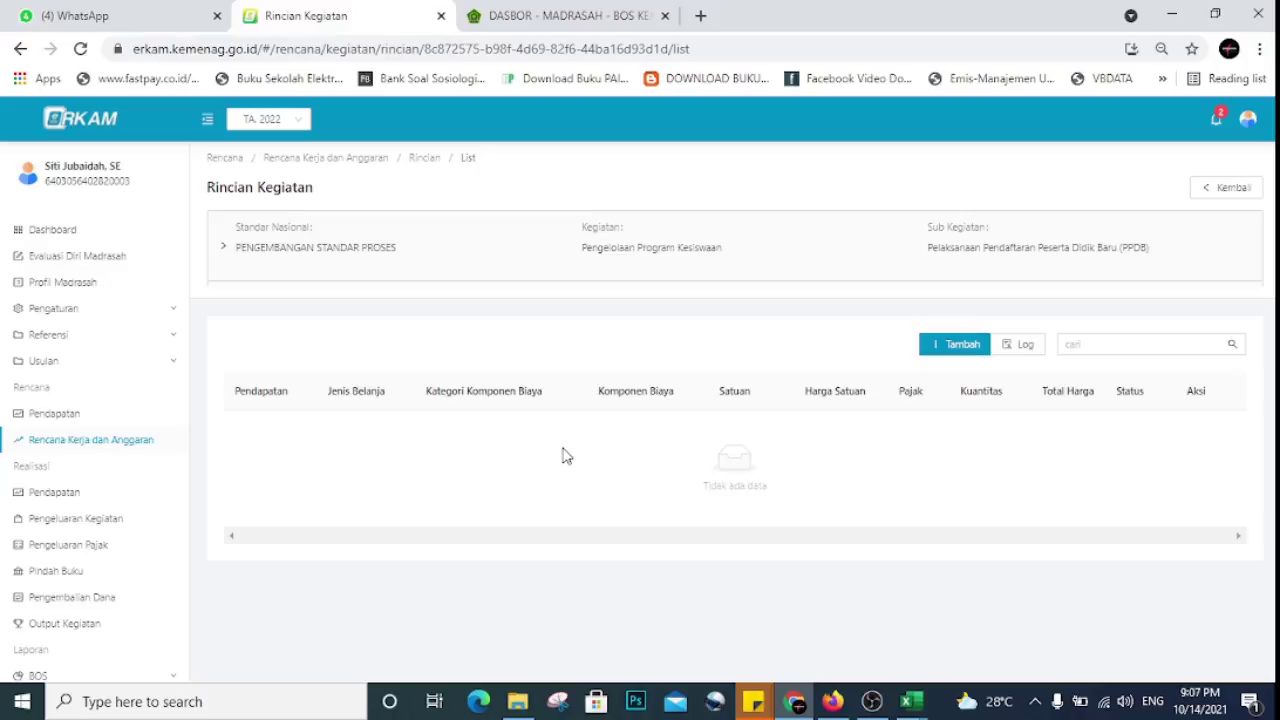
pyautogui.click(946, 348)
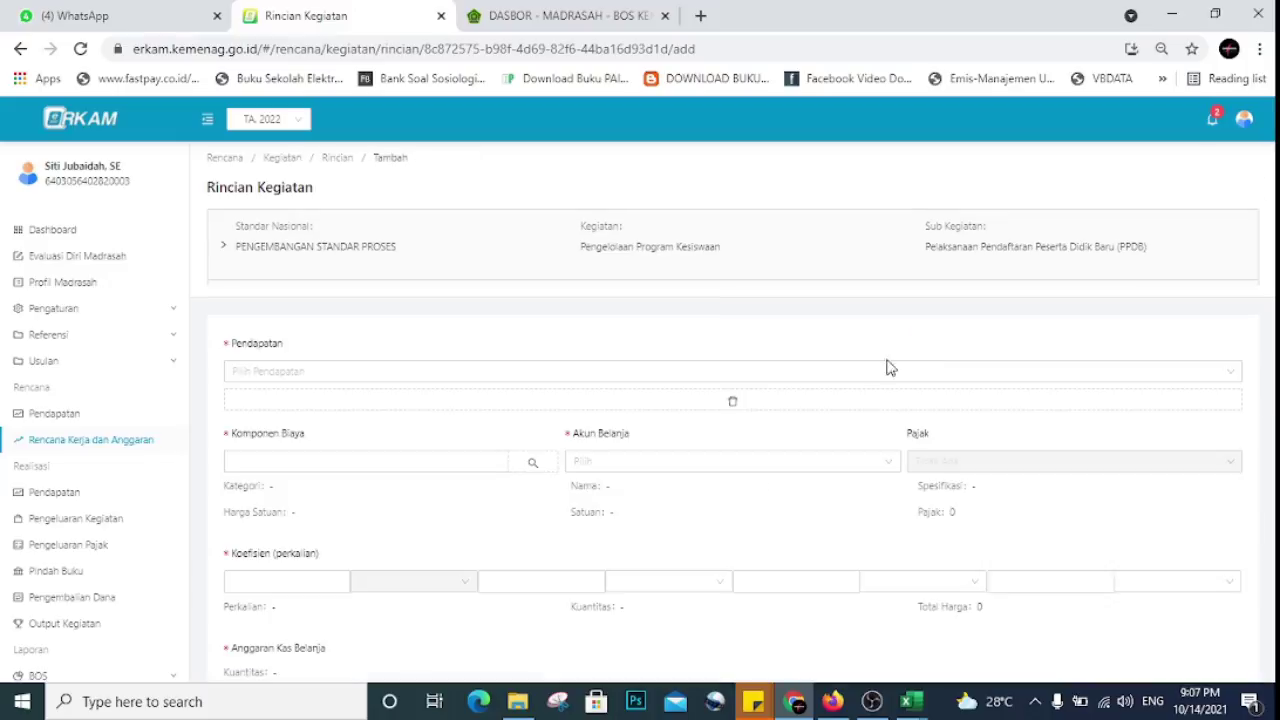
pyautogui.click(534, 372)
pyautogui.click(487, 404)
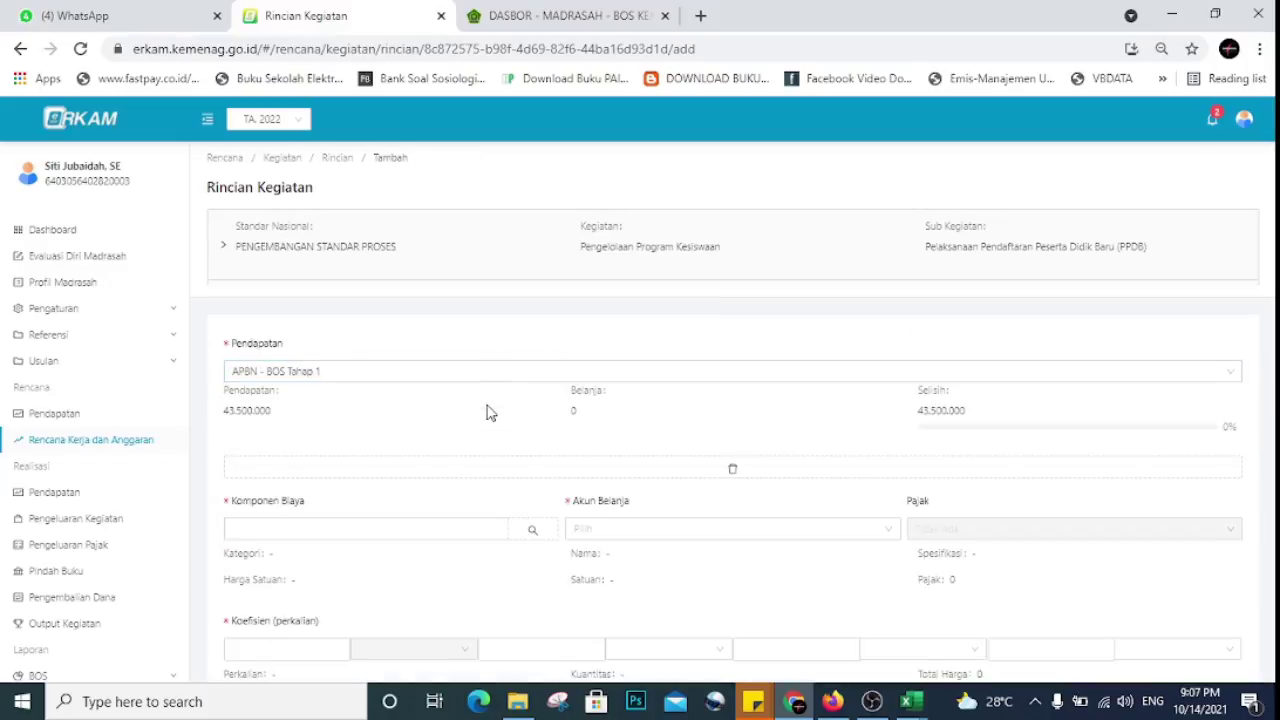
# - Open the Komponen Biaya search and expand "4 - Kebutuhan Sekolah" among the cost component categories
pyautogui.scroll(-1, 480, 429)
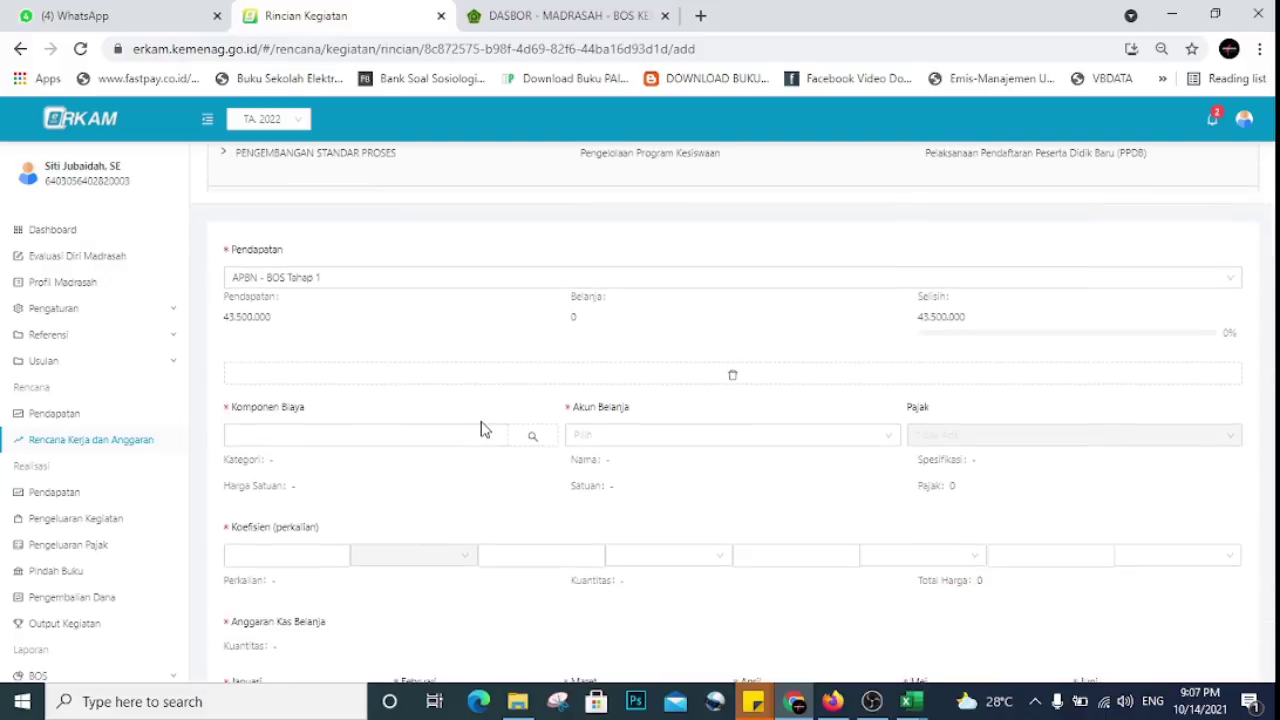
pyautogui.scroll(-1, 486, 429)
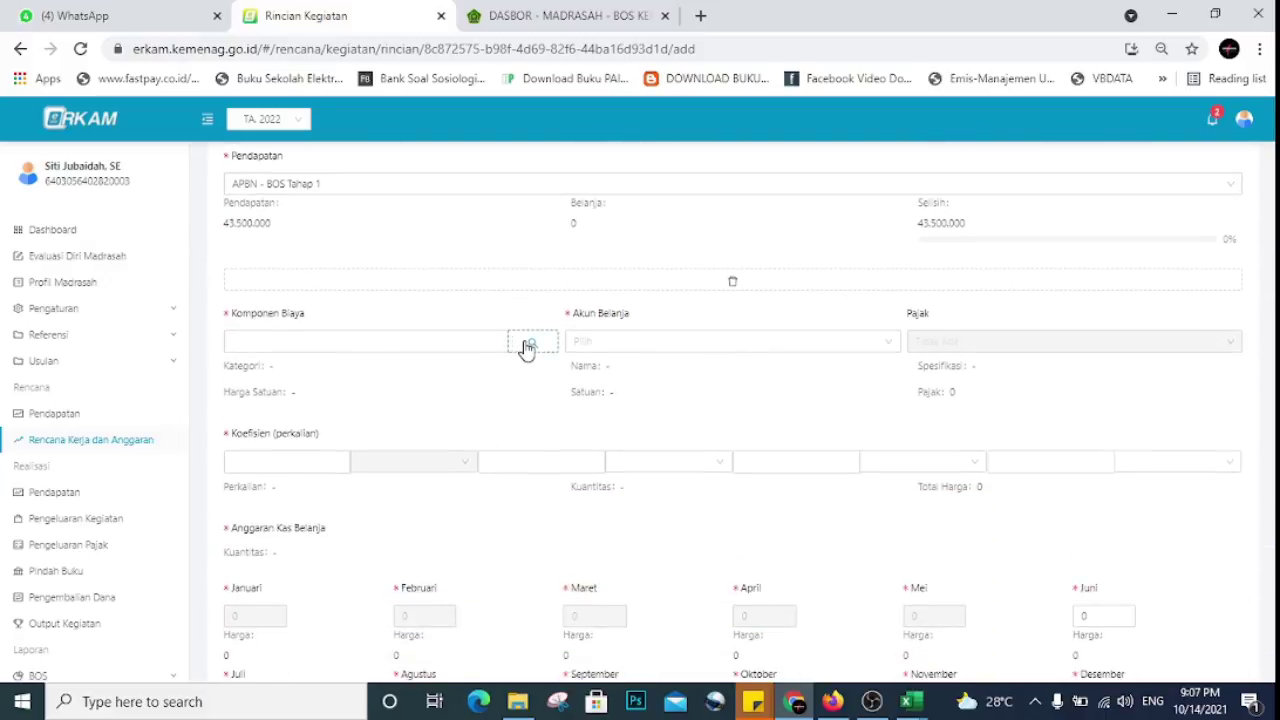
pyautogui.click(527, 345)
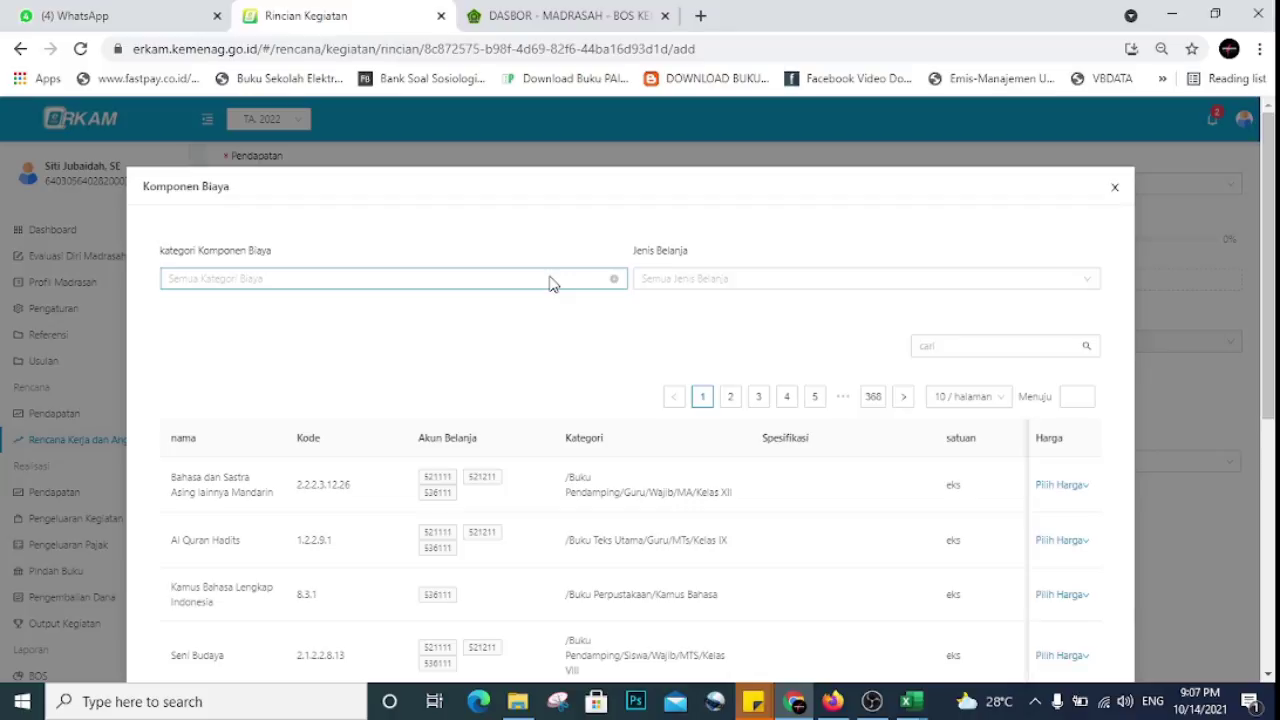
pyautogui.click(552, 284)
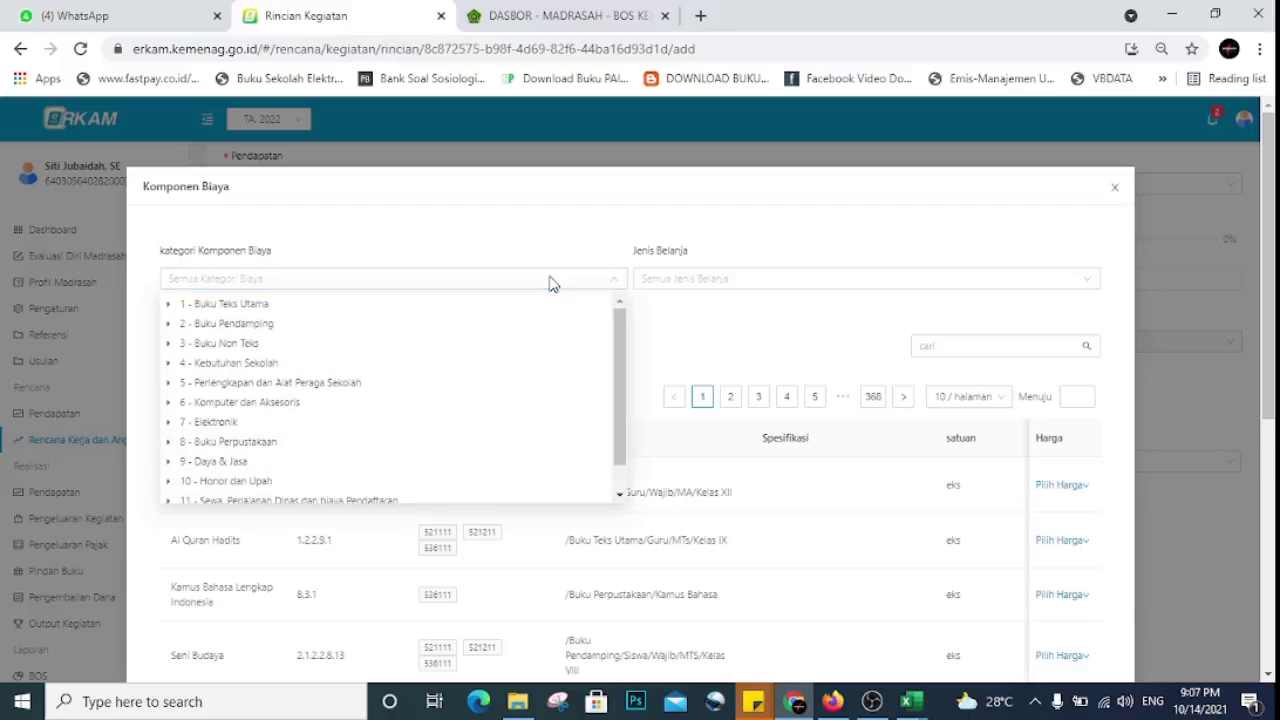
pyautogui.scroll(-1, 537, 312)
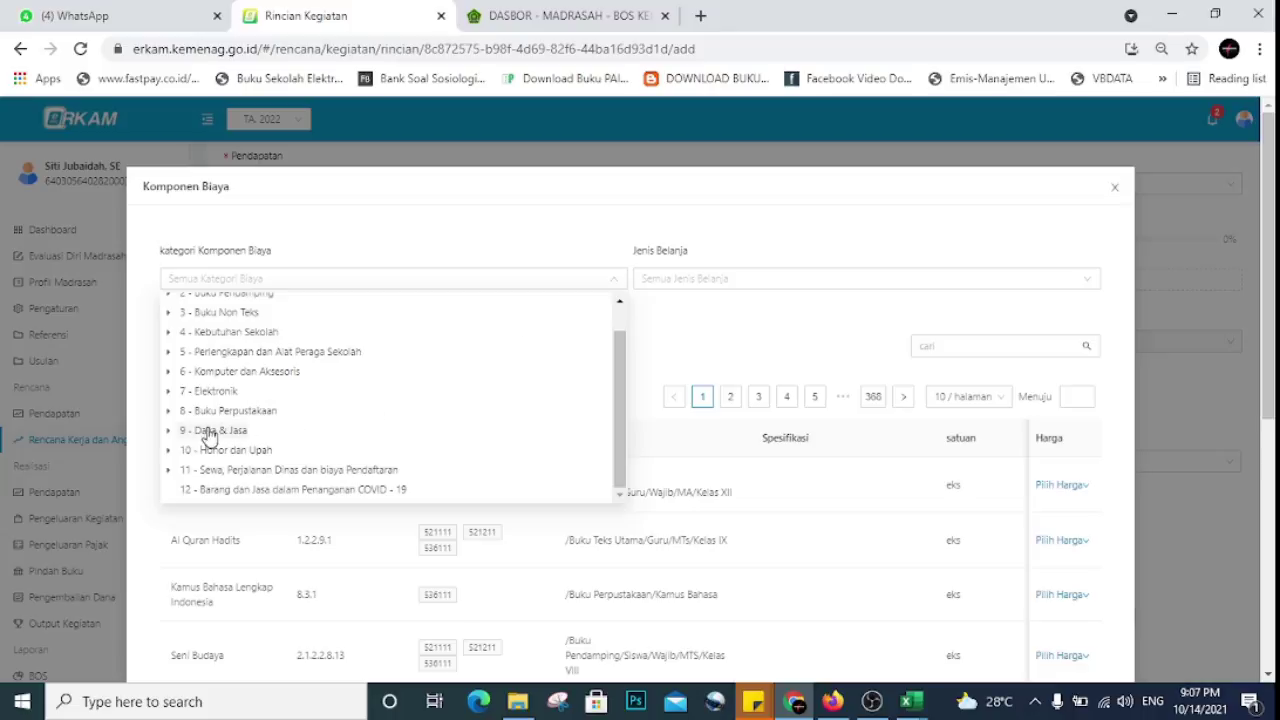
pyautogui.scroll(2, 247, 420)
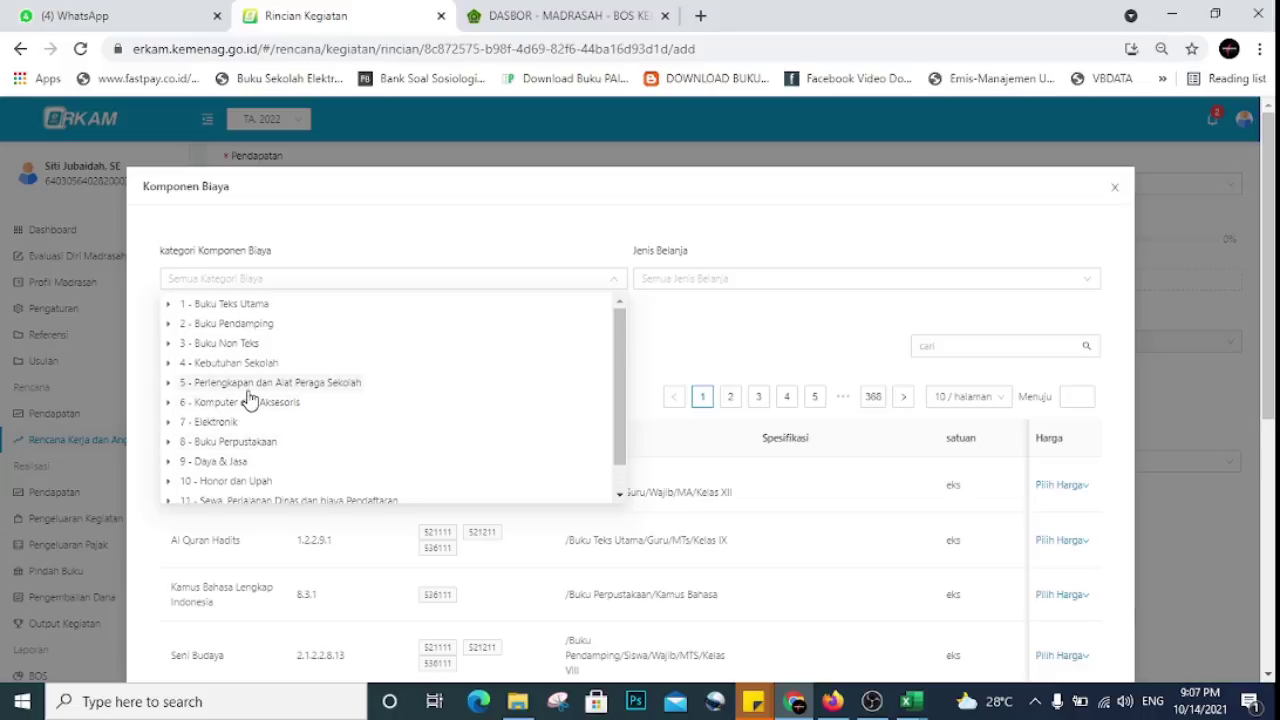
pyautogui.click(170, 364)
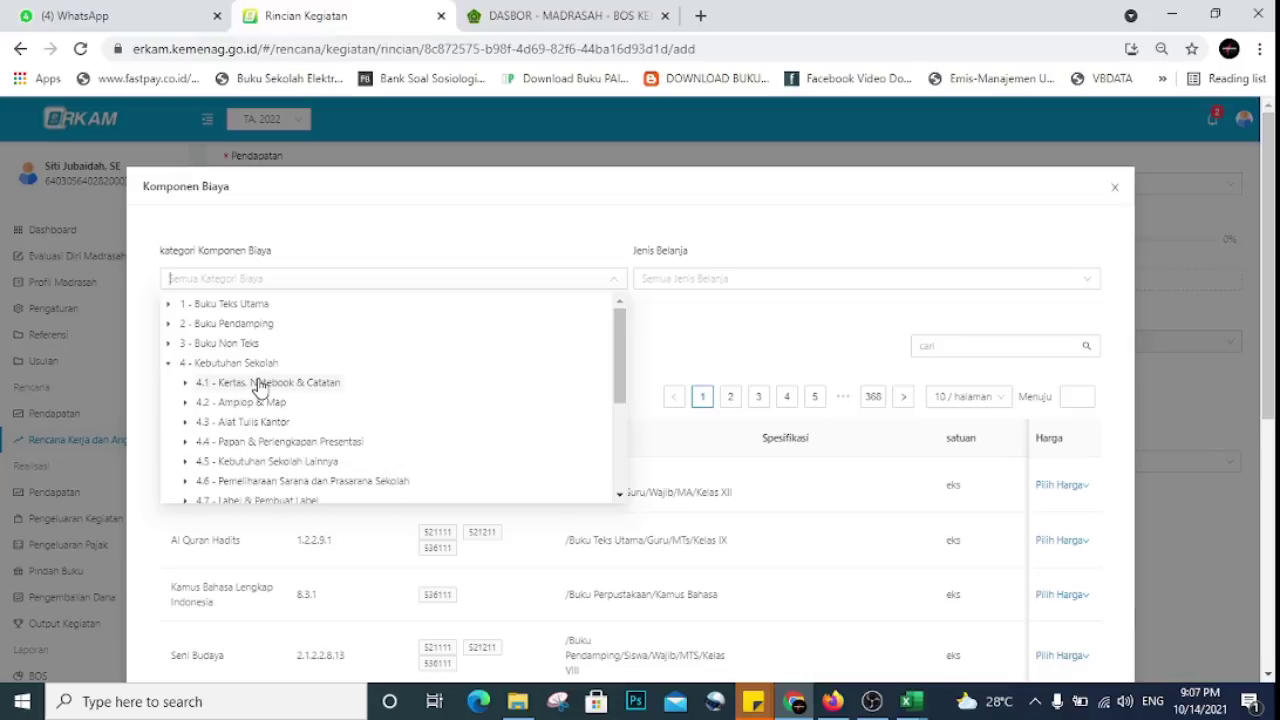
# - Switch to the RKAM 2022 - Copy workbook and look up the Belanja ATK items under Pelaksanaan PPDB in the apbs sheet
pyautogui.click(908, 701)
pyautogui.click(886, 672)
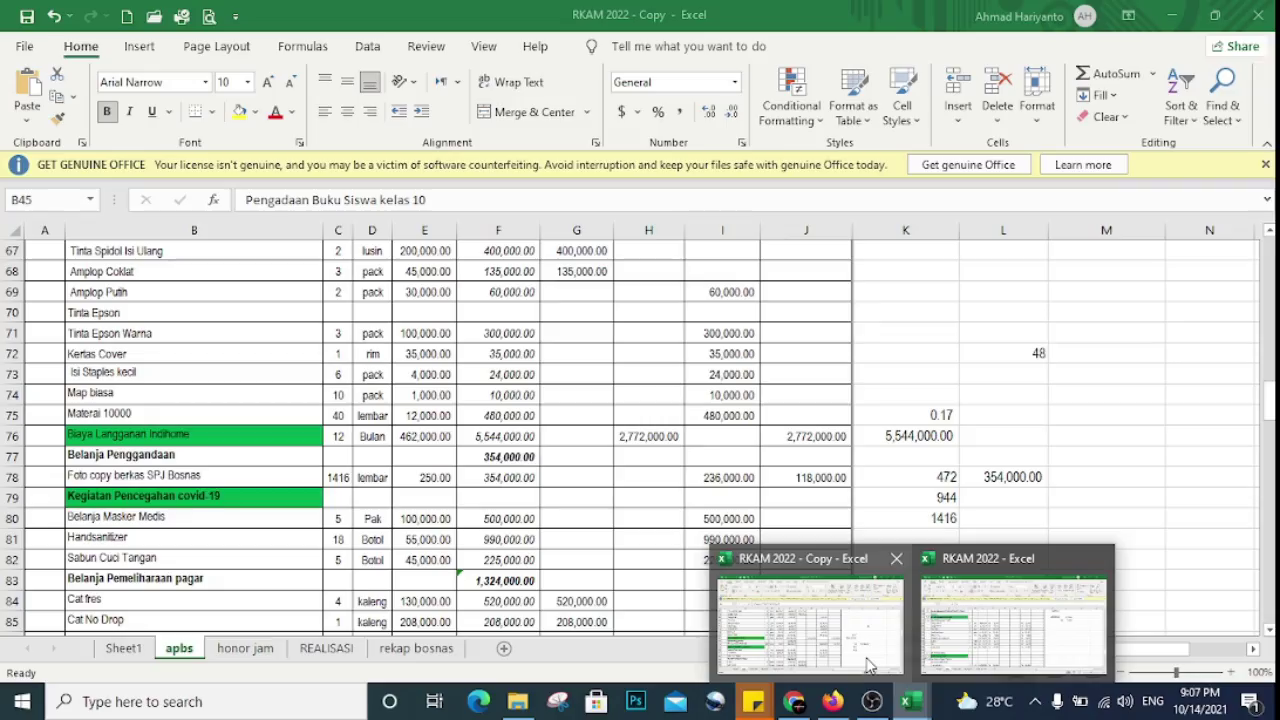
pyautogui.scroll(12, 507, 519)
pyautogui.scroll(4, 507, 519)
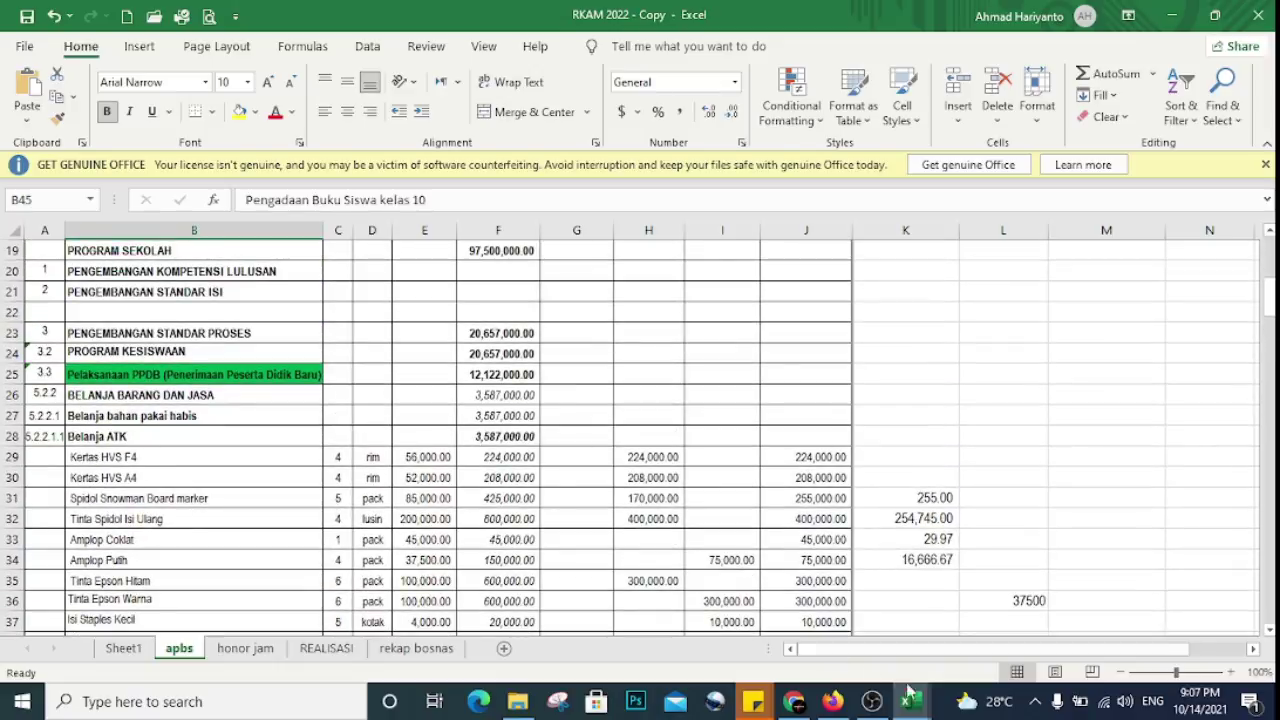
# - Return to eRKAM in Chrome and filter the cost components by category "4.1.15 - Kertas Hvs" under Kertas, Notebook & Catatan
pyautogui.click(793, 701)
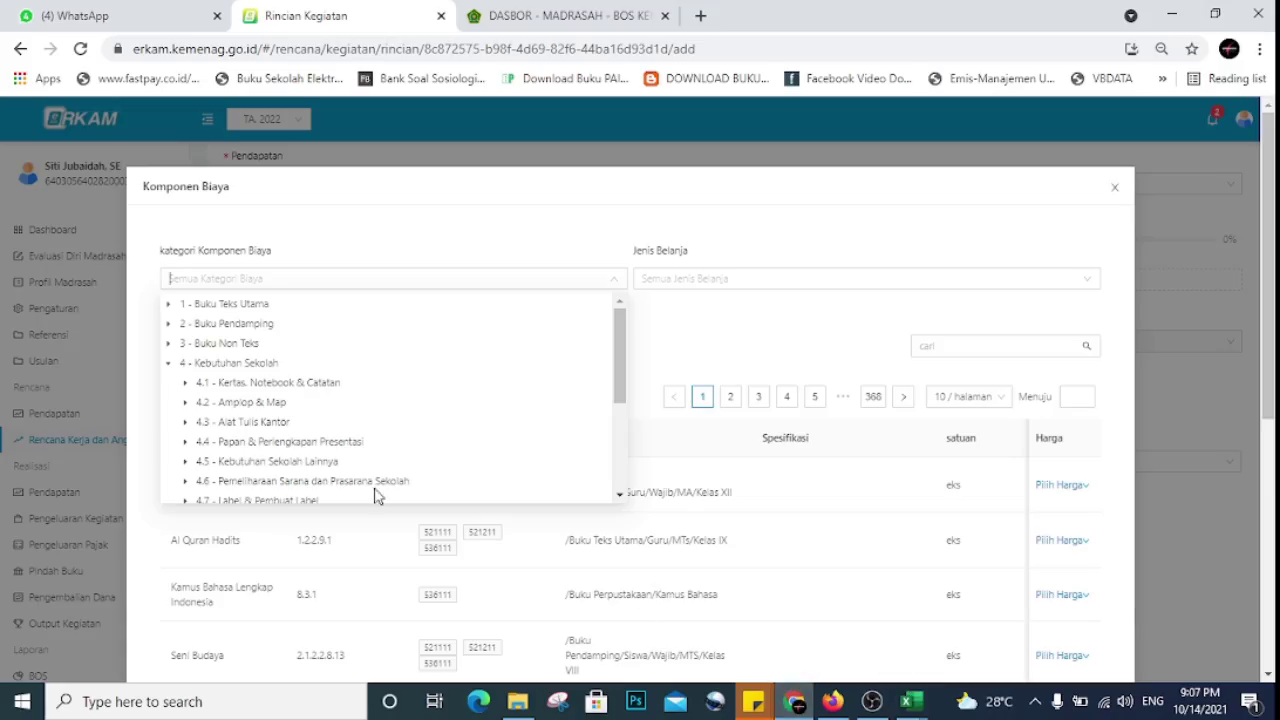
pyautogui.click(186, 384)
pyautogui.scroll(-2, 262, 421)
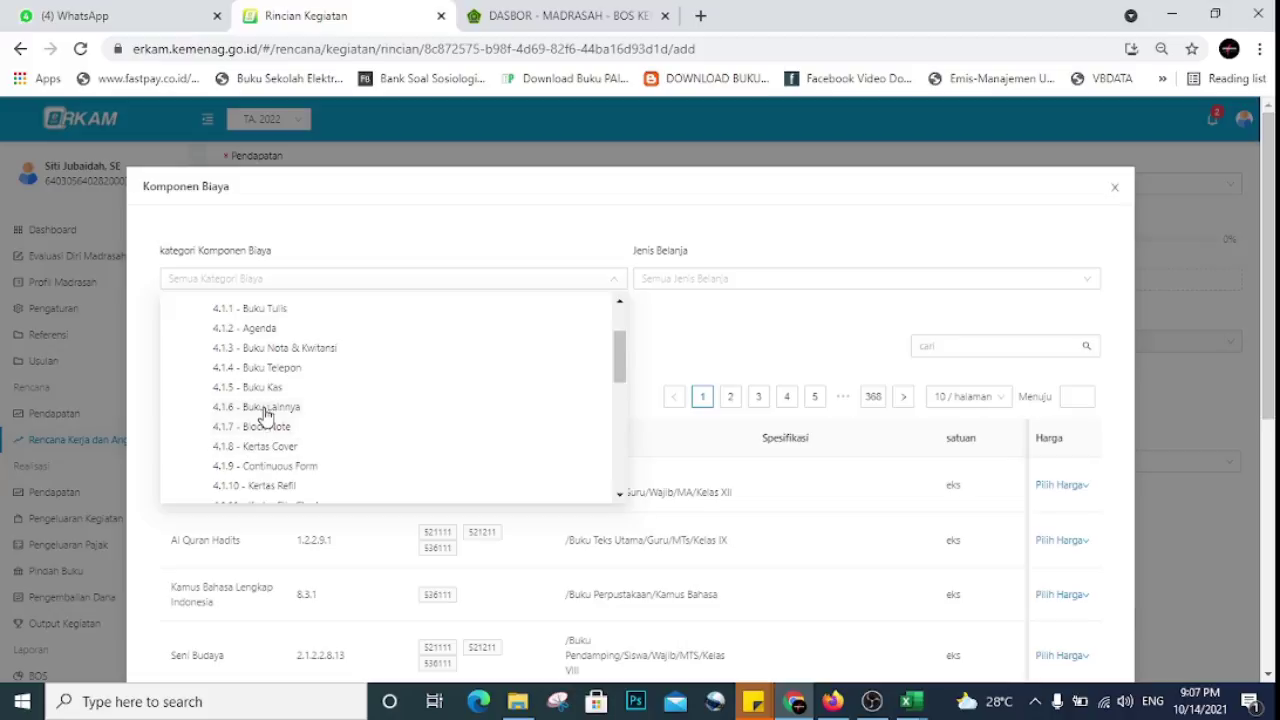
pyautogui.scroll(2, 265, 415)
pyautogui.scroll(-4, 265, 415)
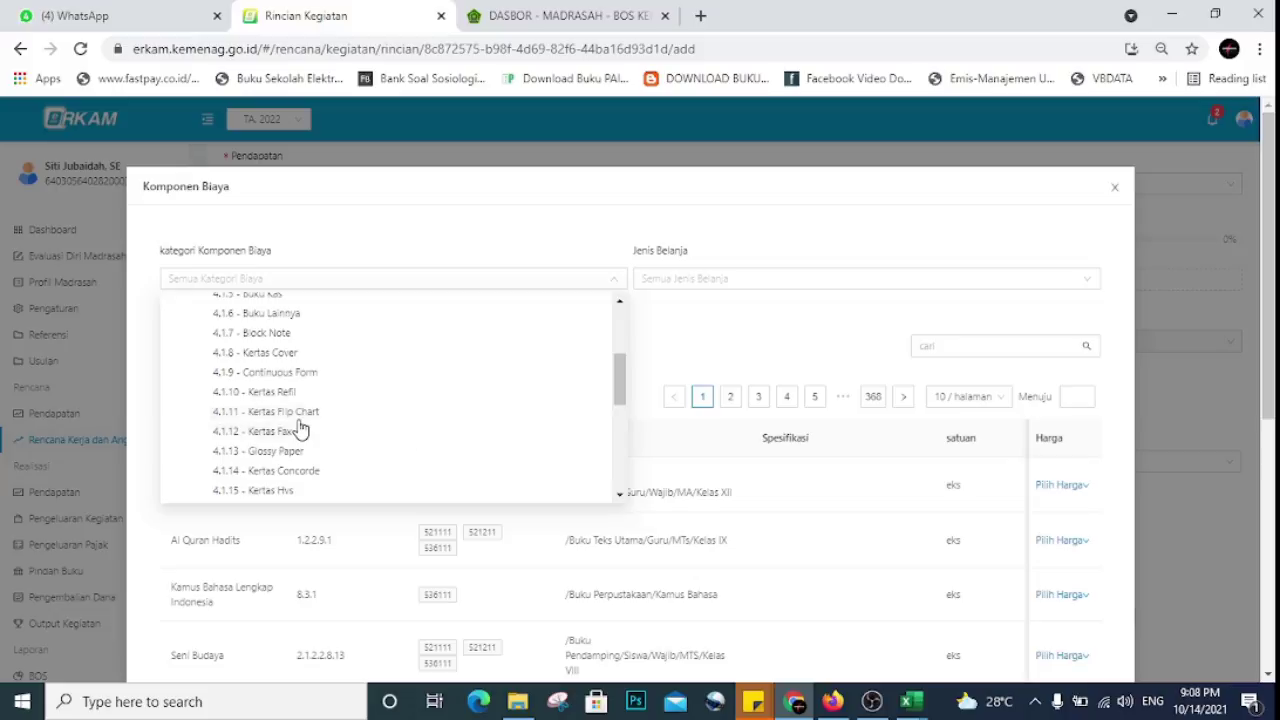
pyautogui.scroll(-1, 297, 425)
pyautogui.click(243, 398)
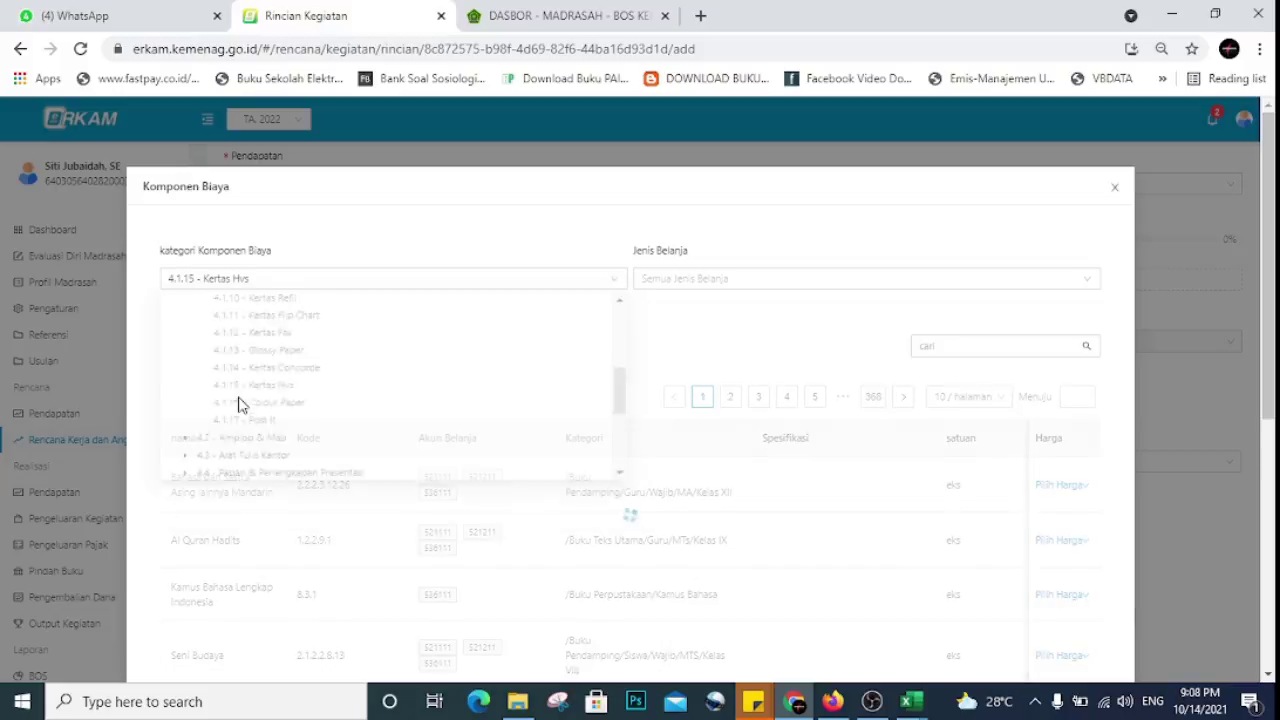
# - Set the Jenis Belanja filter to "521211 - Belanja Bahan" under 521 - Belanja Barang
pyautogui.click(725, 285)
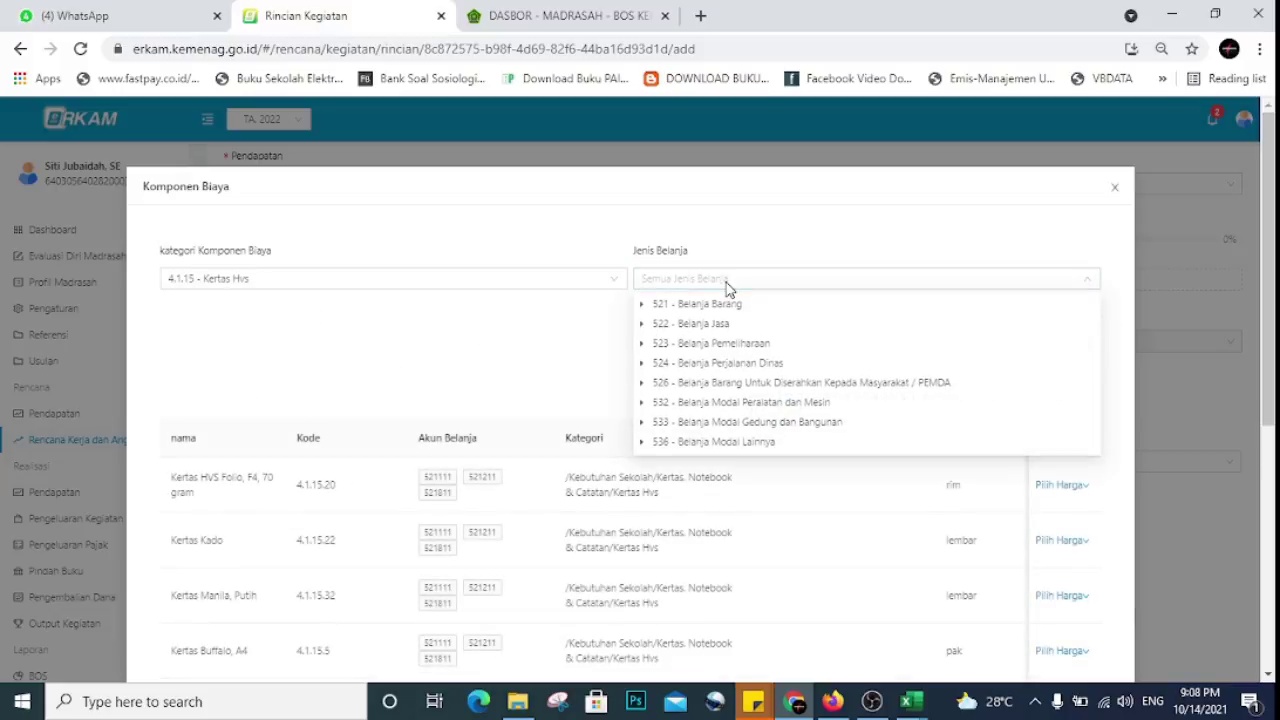
pyautogui.click(645, 308)
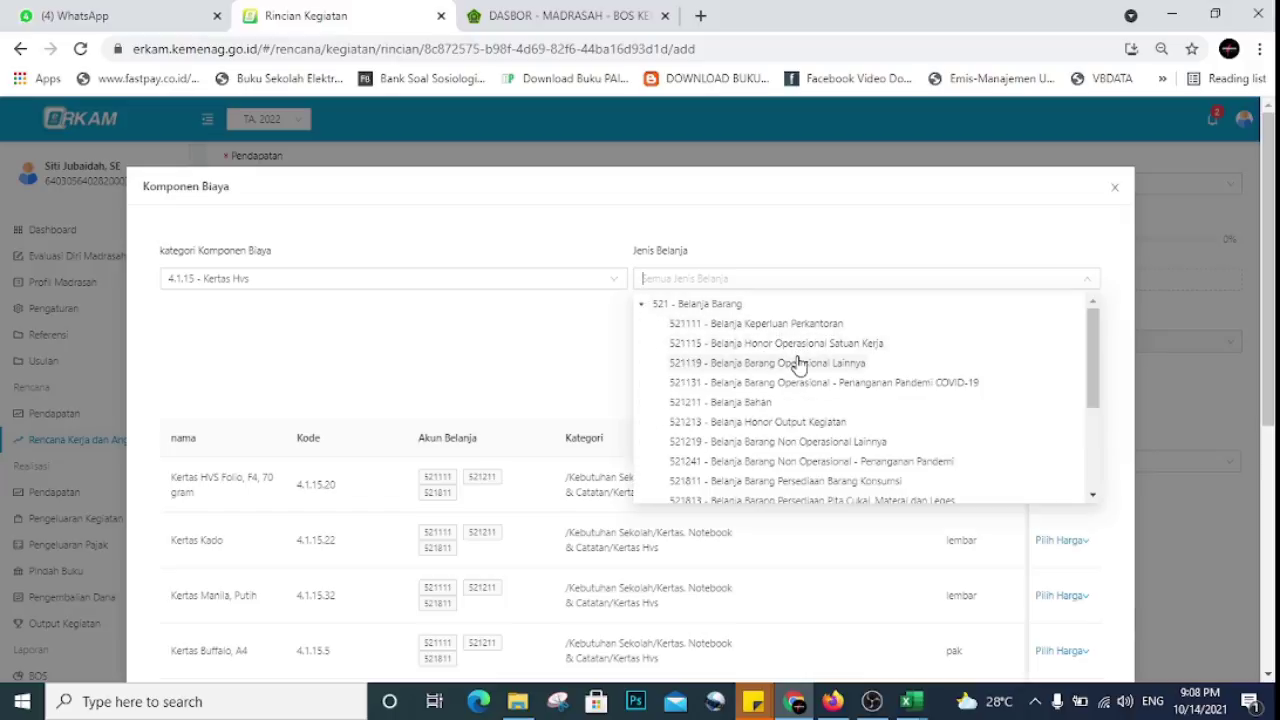
pyautogui.scroll(-1, 806, 392)
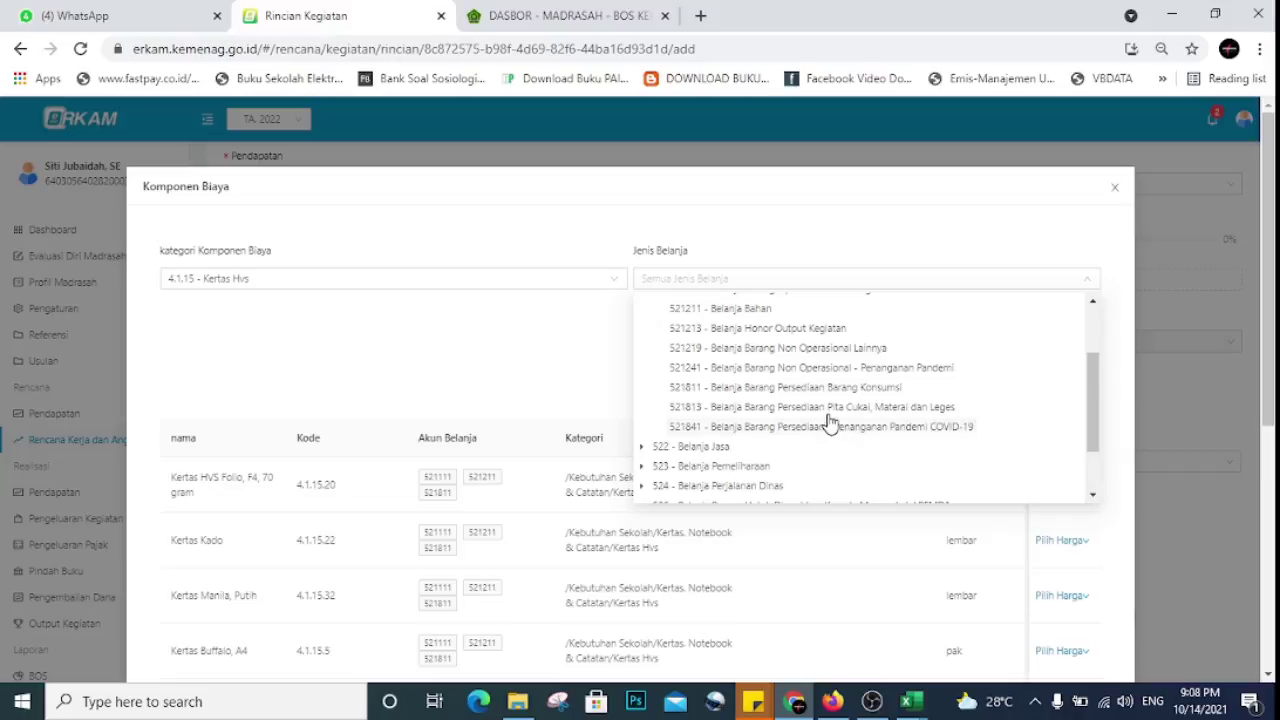
pyautogui.scroll(1, 828, 393)
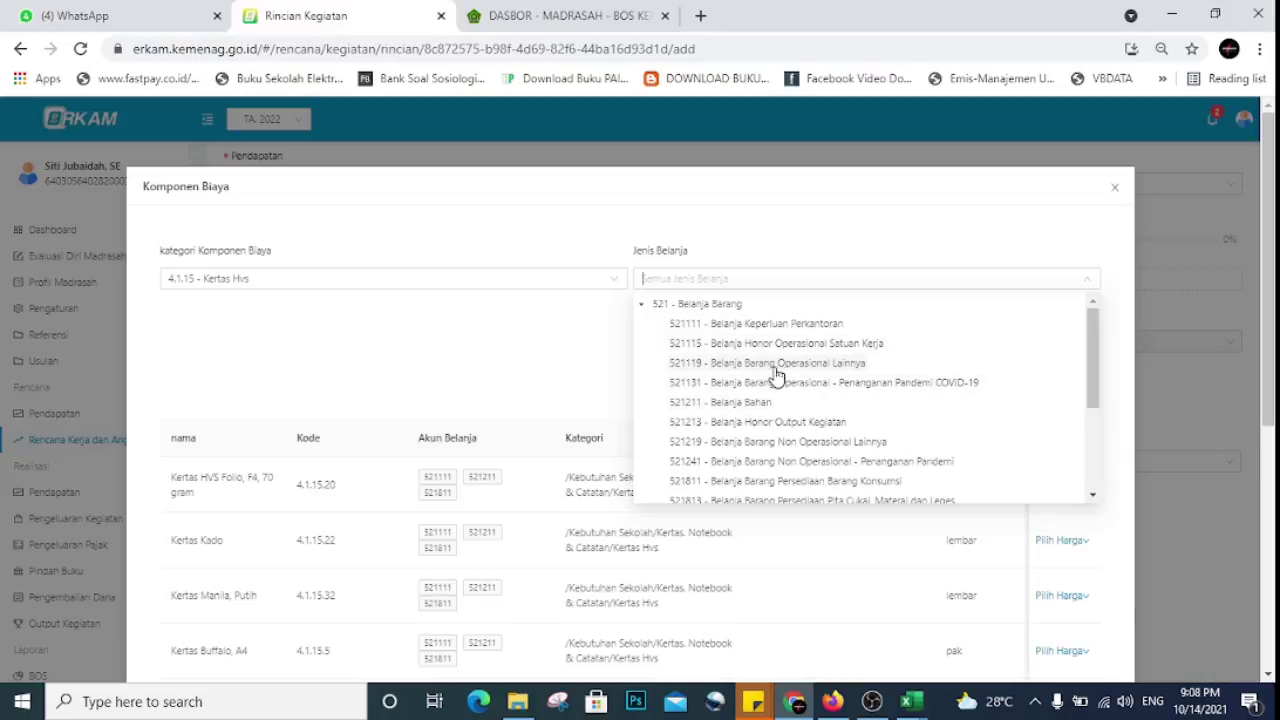
pyautogui.click(760, 405)
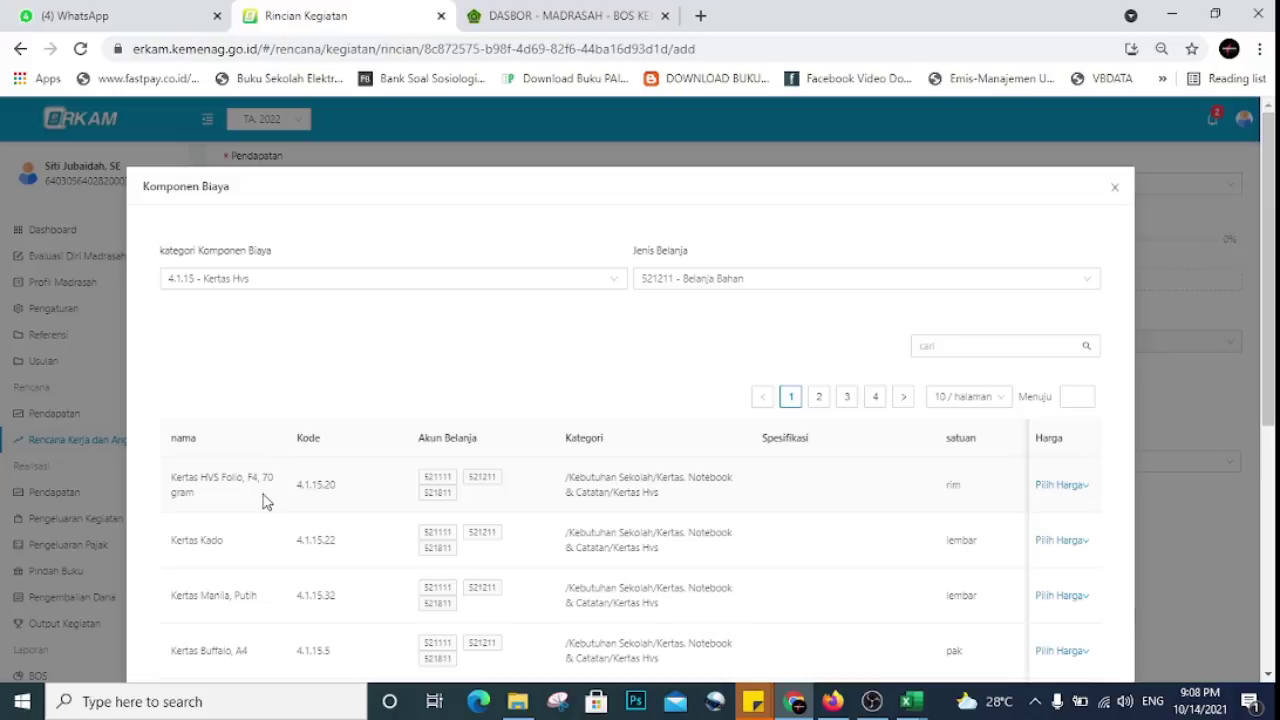
# - Choose the component Kertas HVS Folio, F4, 70 gram with a custom Harga Satuan of 56000 and save the price
pyautogui.click(1055, 488)
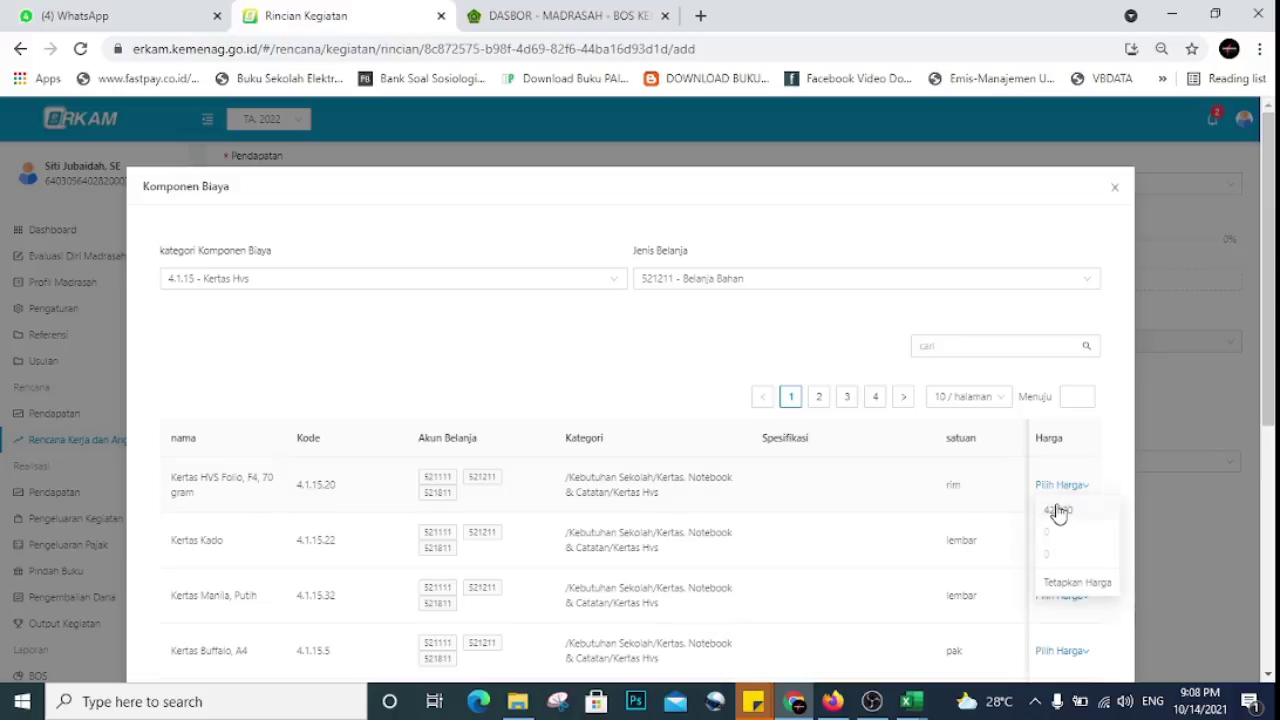
pyautogui.click(1078, 584)
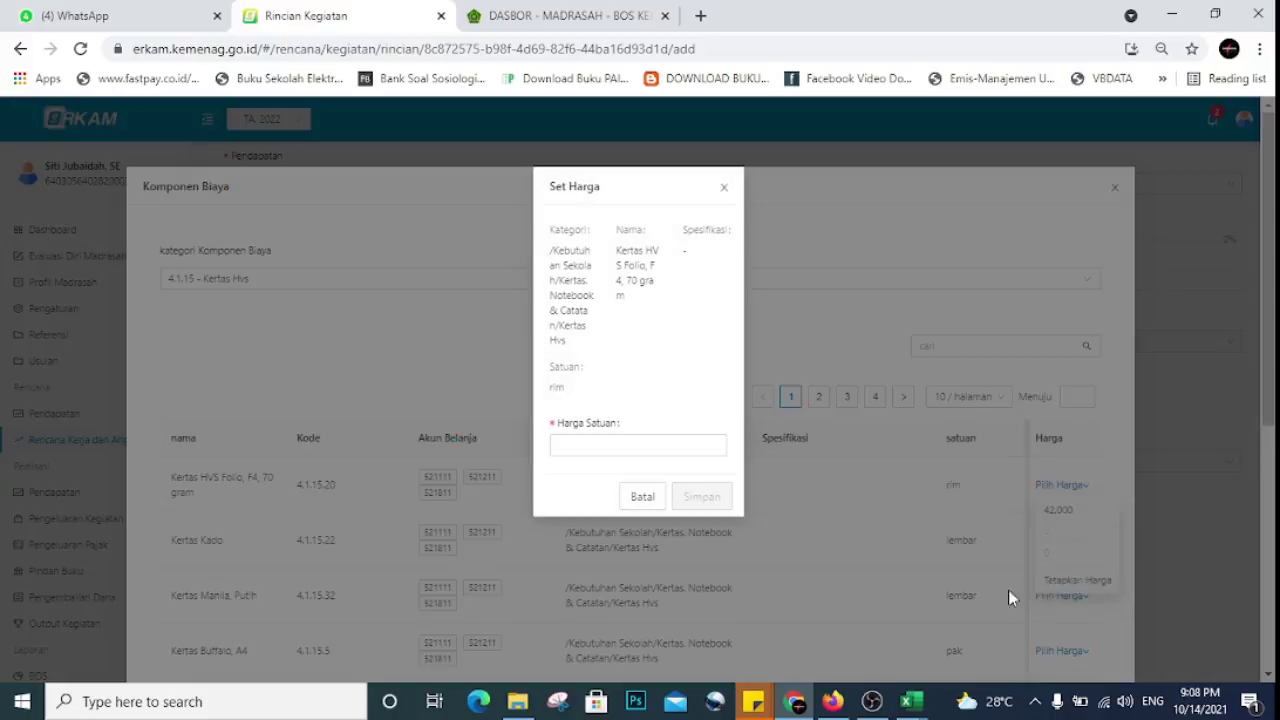
pyautogui.moveTo(893, 690)
pyautogui.click(848, 658)
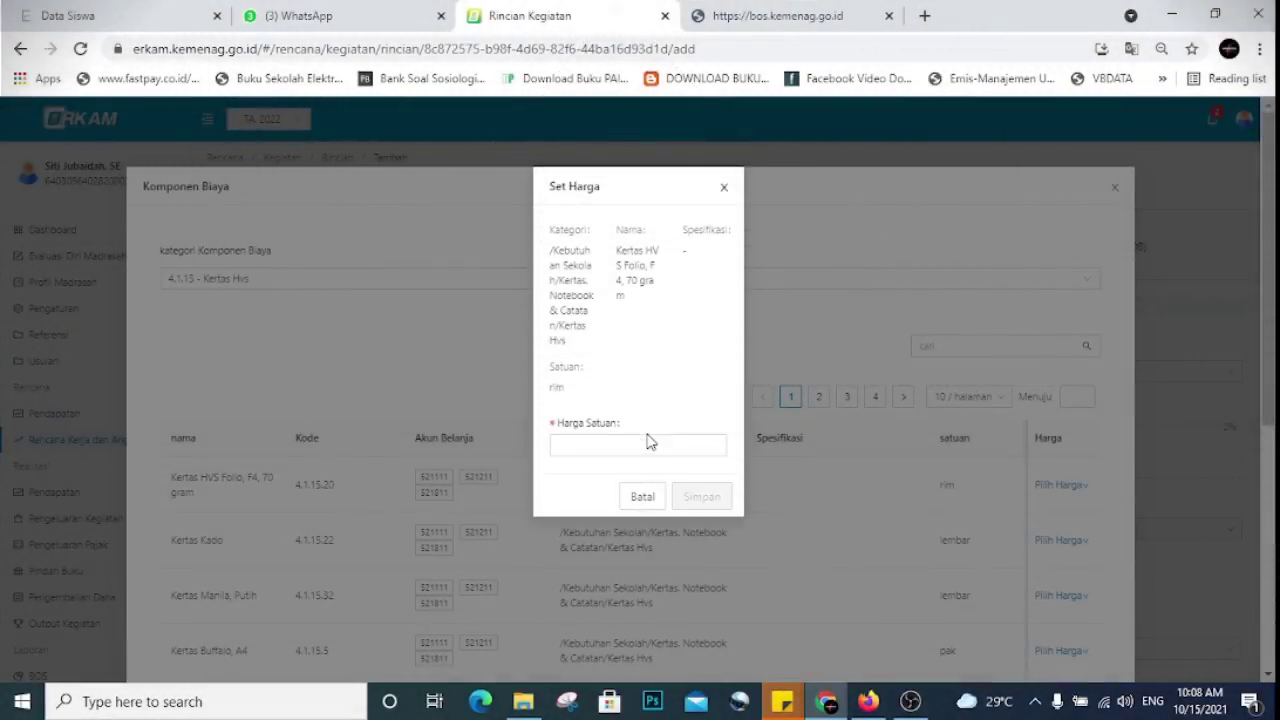
pyautogui.click(647, 440)
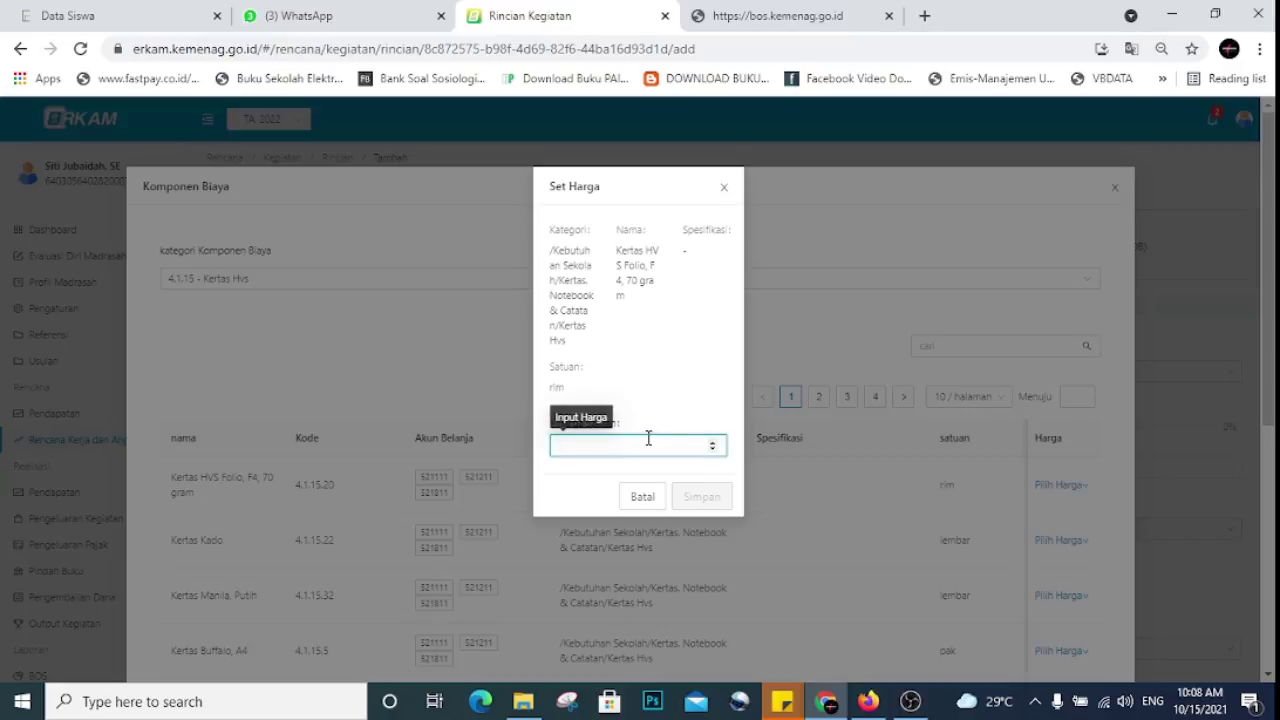
pyautogui.write('56000')
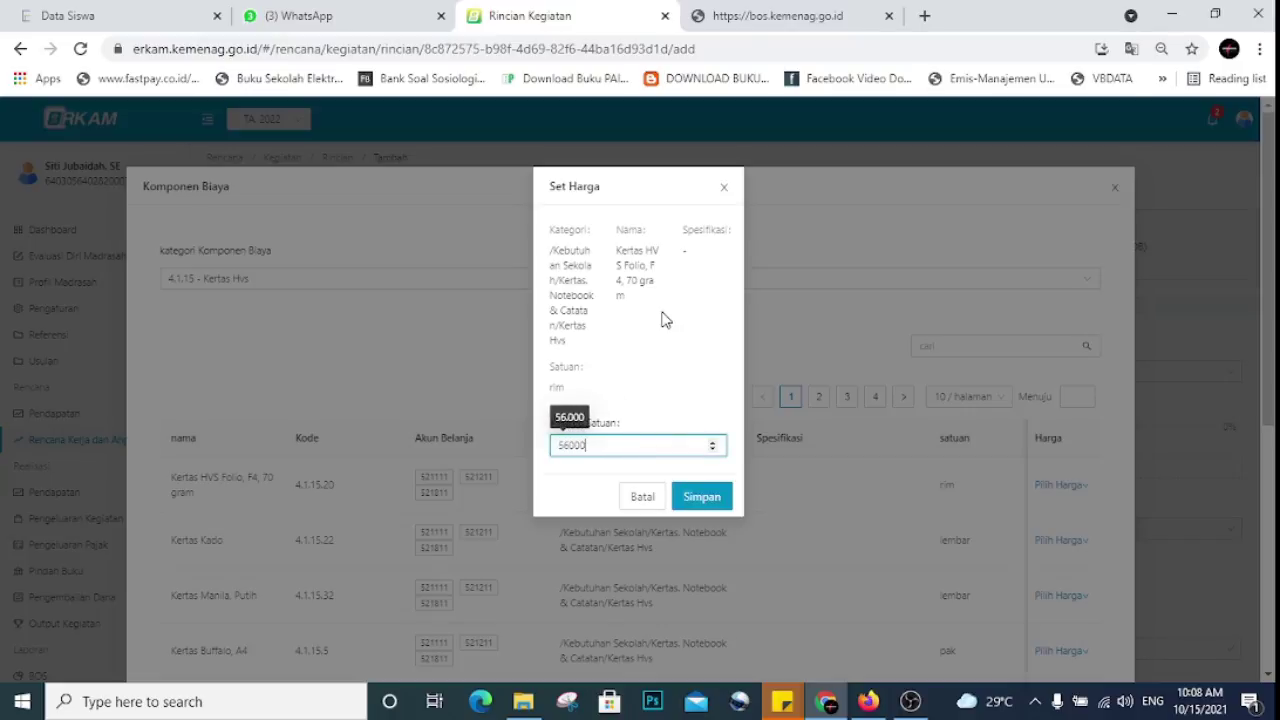
pyautogui.click(722, 502)
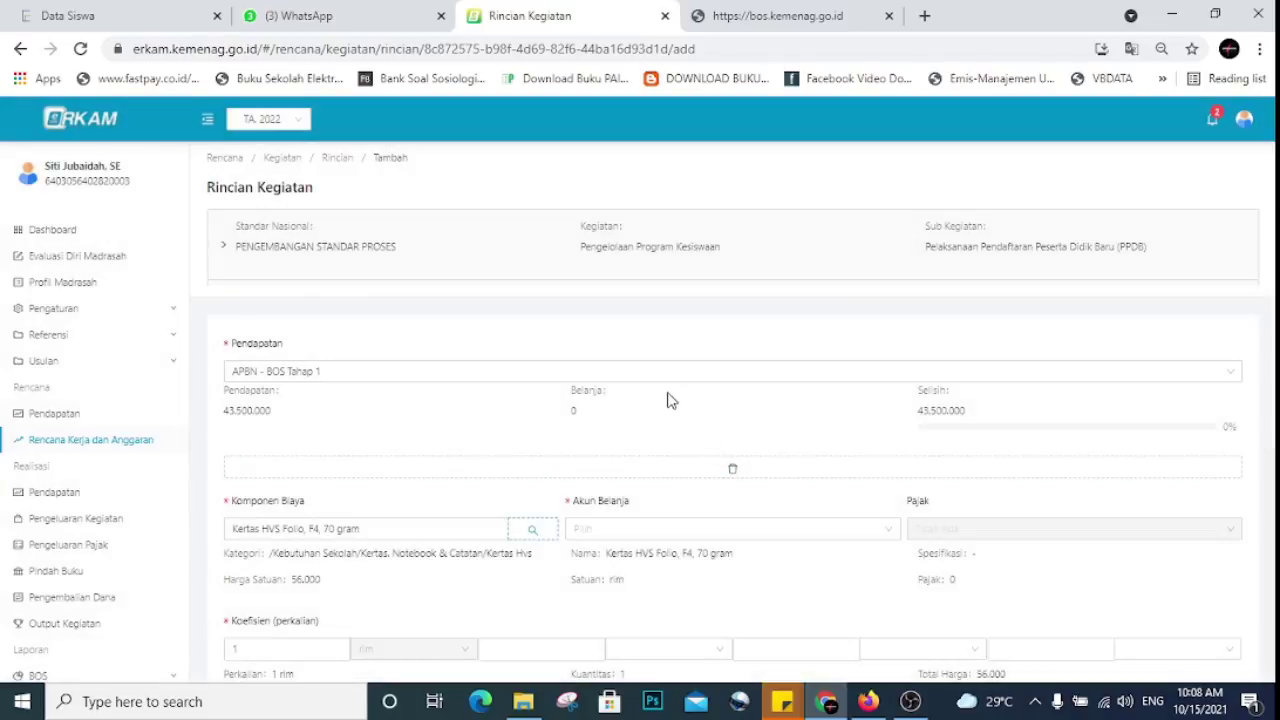
# - Set Akun Belanja to "521211 - Belanja Bahan" and enter 4 in both the first and second Koefisien quantities
pyautogui.scroll(-1, 663, 386)
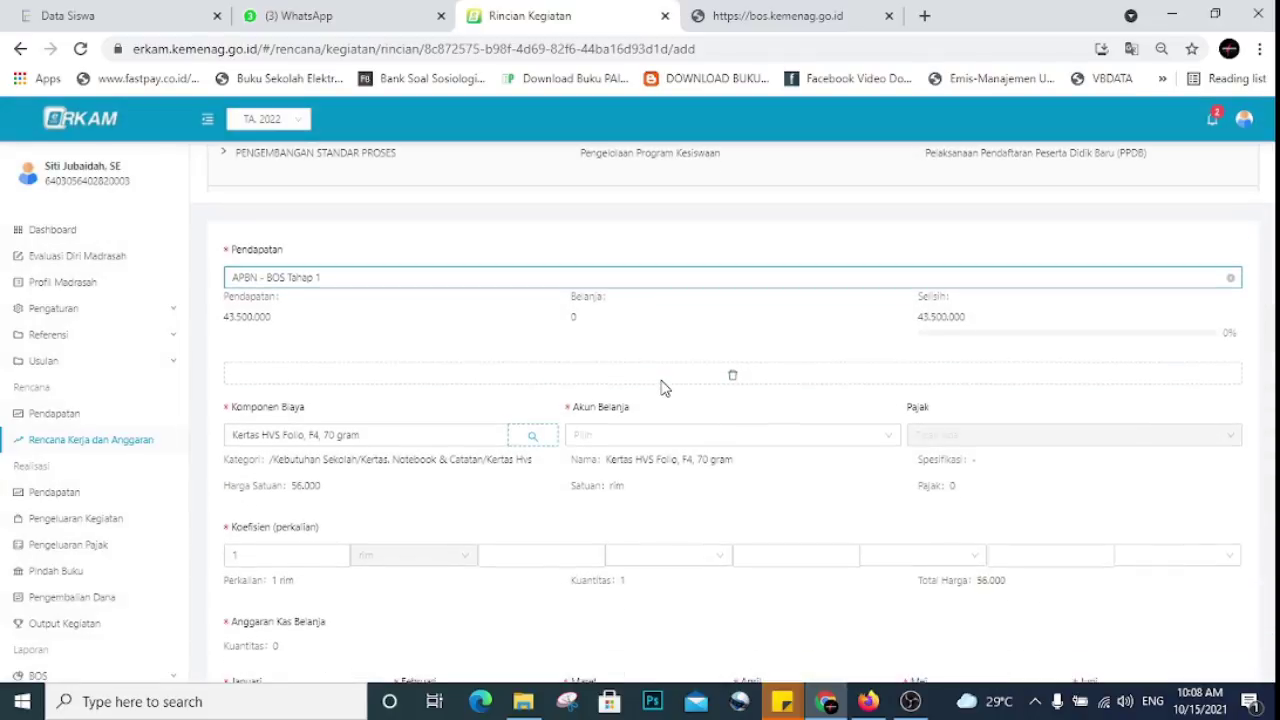
pyautogui.click(677, 440)
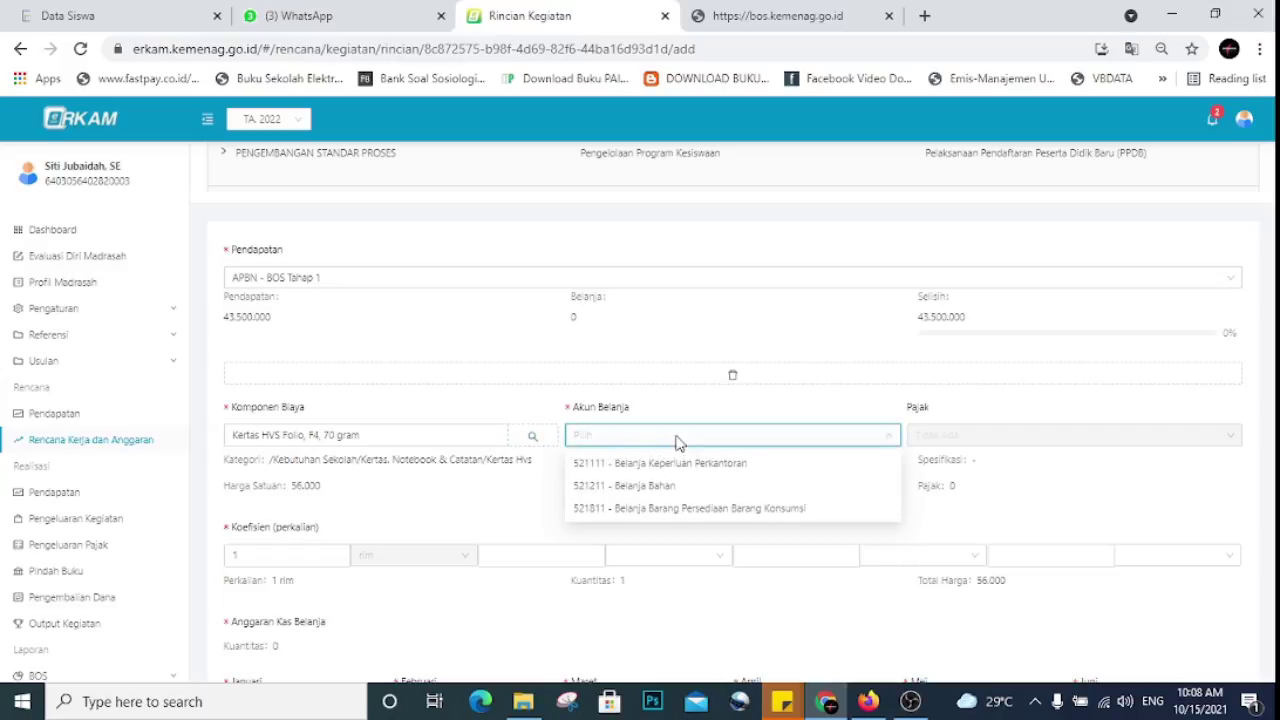
pyautogui.click(645, 490)
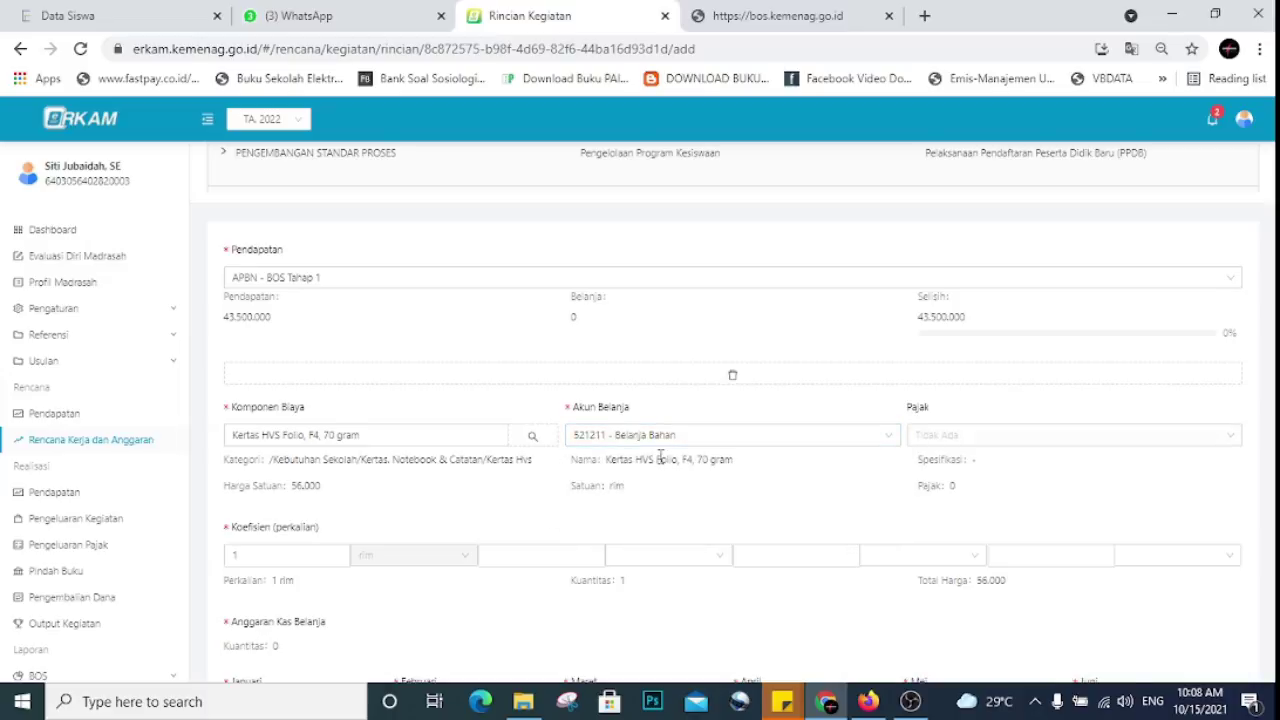
pyautogui.scroll(-1, 660, 457)
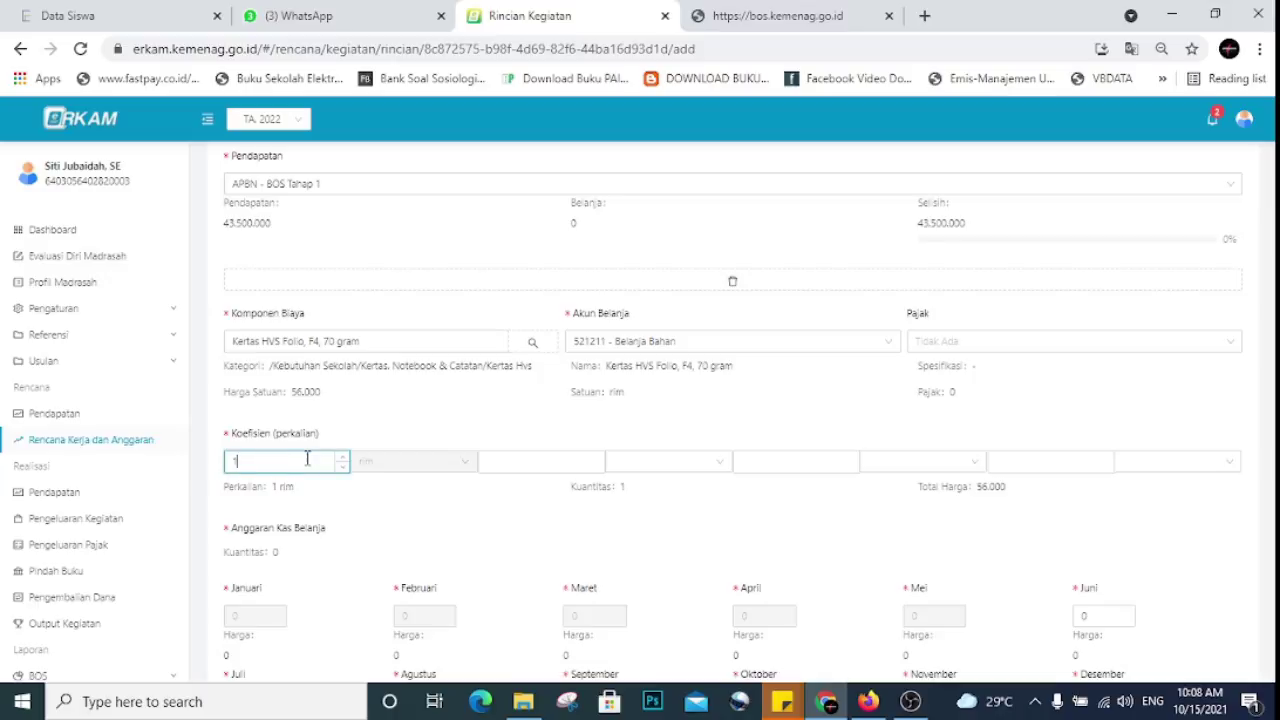
pyautogui.press('BackSpace')
pyautogui.write('4')
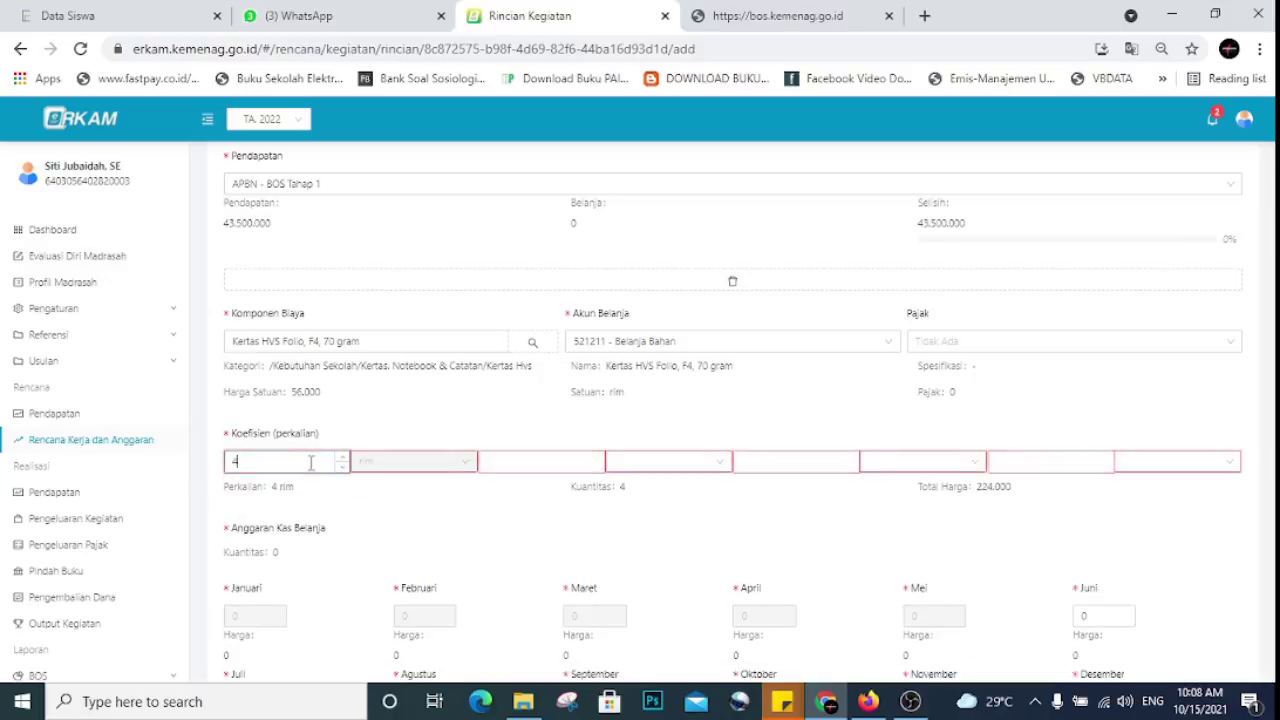
pyautogui.click(540, 462)
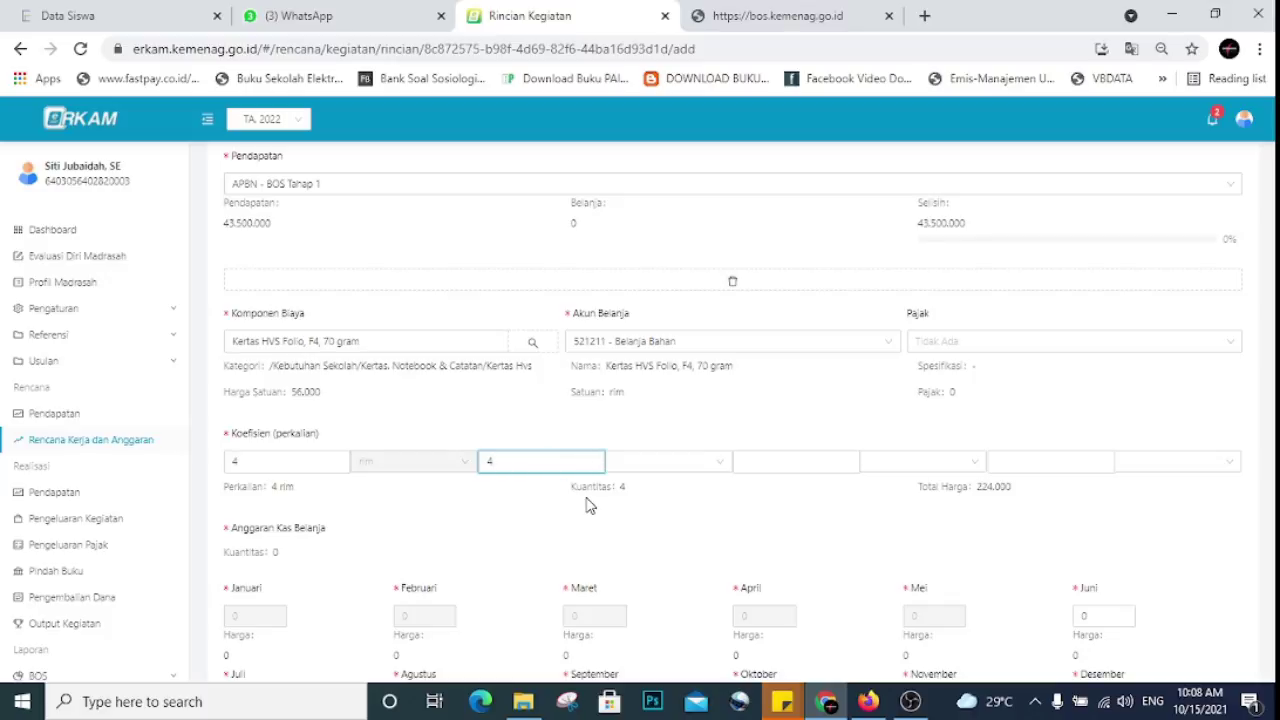
# - Allocate a quantity of 4 to Juni in Anggaran Kas Belanja and save the cost entry
pyautogui.scroll(-2, 590, 505)
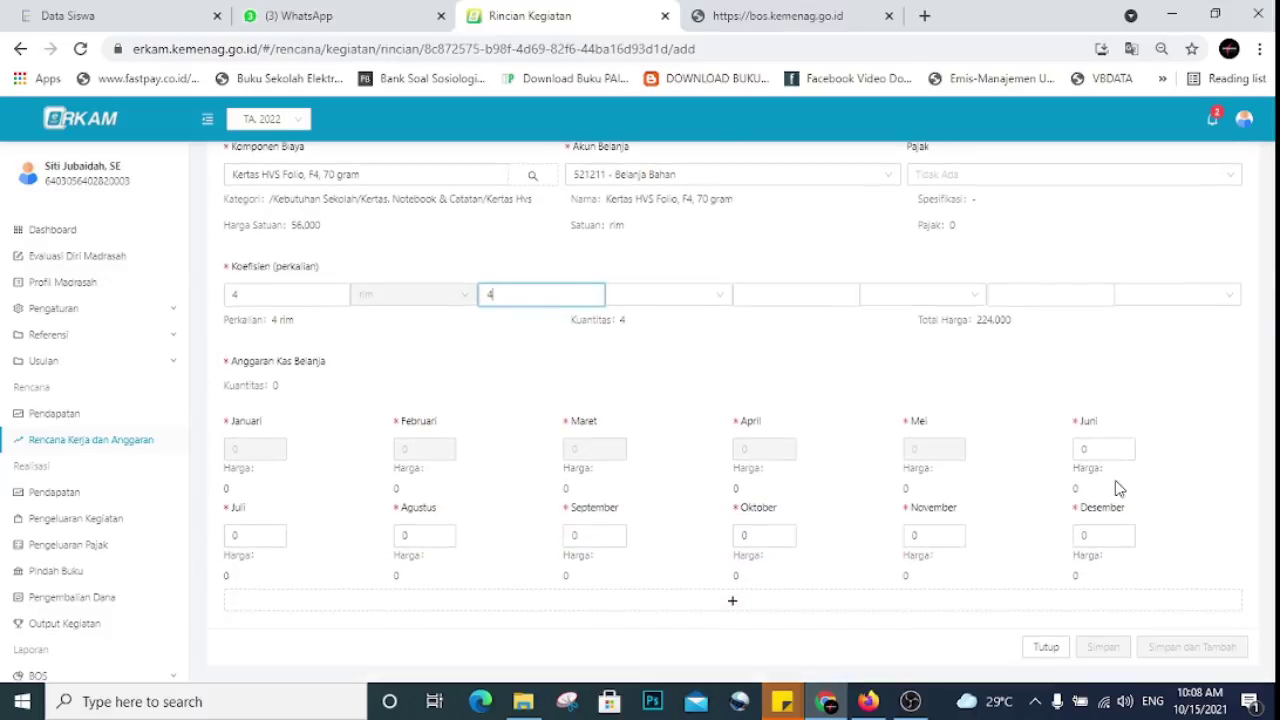
pyautogui.moveTo(1106, 449); pyautogui.dragTo(1076, 456)
pyautogui.write('4')
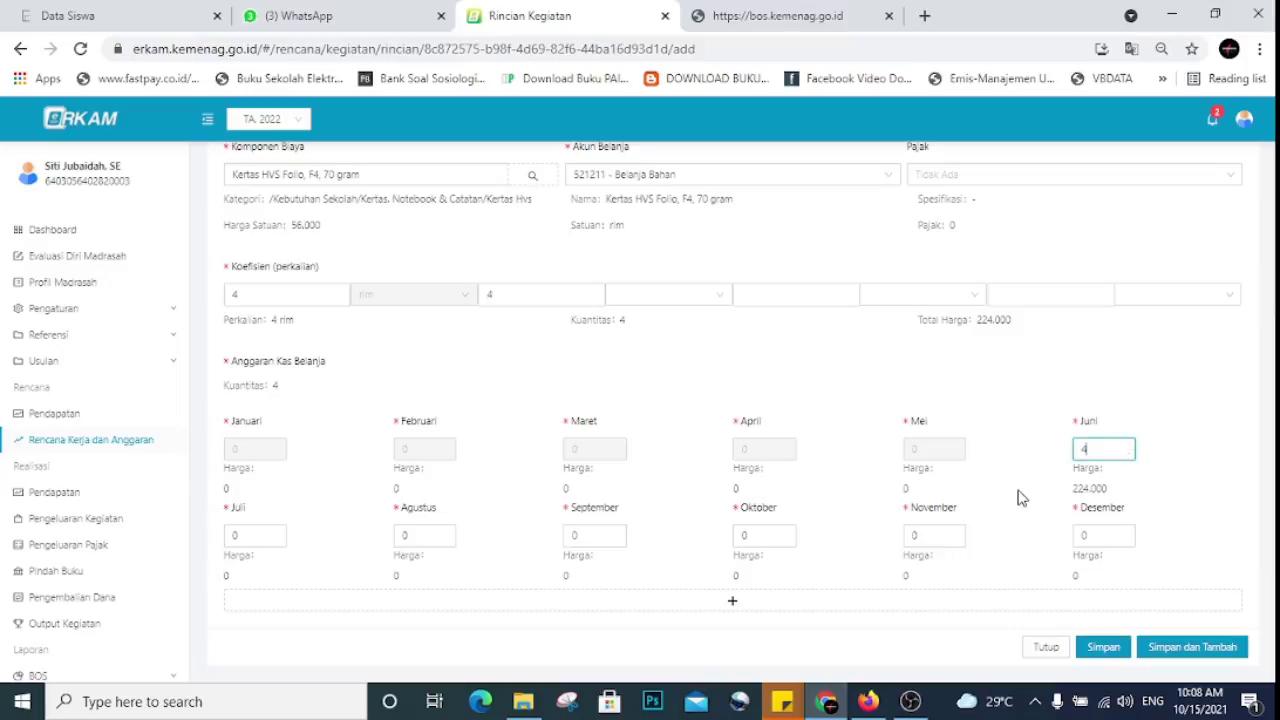
pyautogui.click(1152, 646)
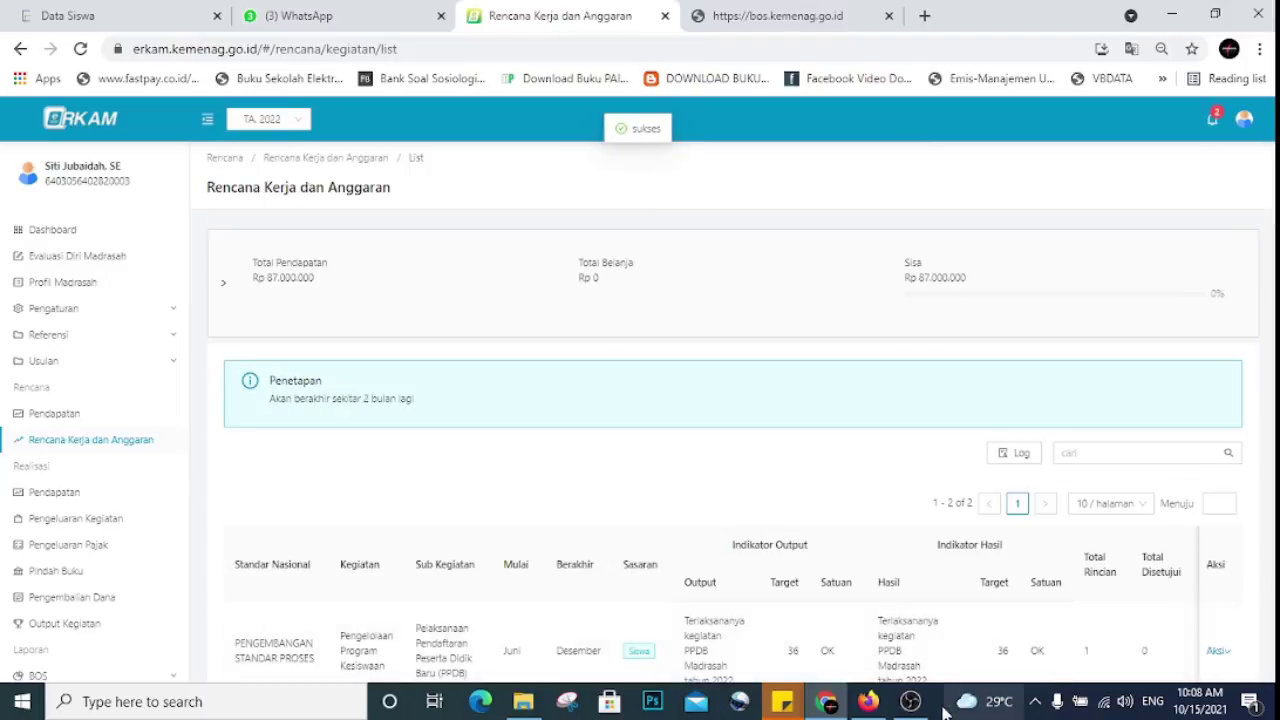